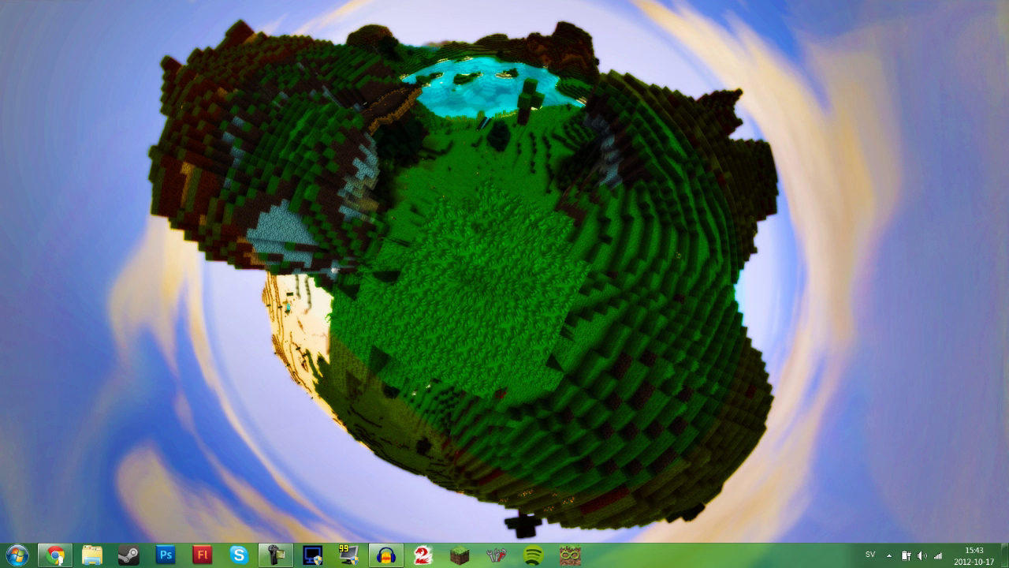
pyautogui.moveTo(500, 68); pyautogui.dragTo(577, 175)
pyautogui.moveTo(476, 53)
pyautogui.mouseDown()
pyautogui.moveTo(644, 222)
pyautogui.moveTo(577, 170)
pyautogui.mouseUp()
pyautogui.moveTo(476, 85); pyautogui.dragTo(555, 160)
pyautogui.moveTo(514, 74); pyautogui.dragTo(582, 152)
pyautogui.moveTo(497, 33); pyautogui.dragTo(623, 200)
# - Open MultiMC and launch the Minecraft instance
pyautogui.click(570, 554)
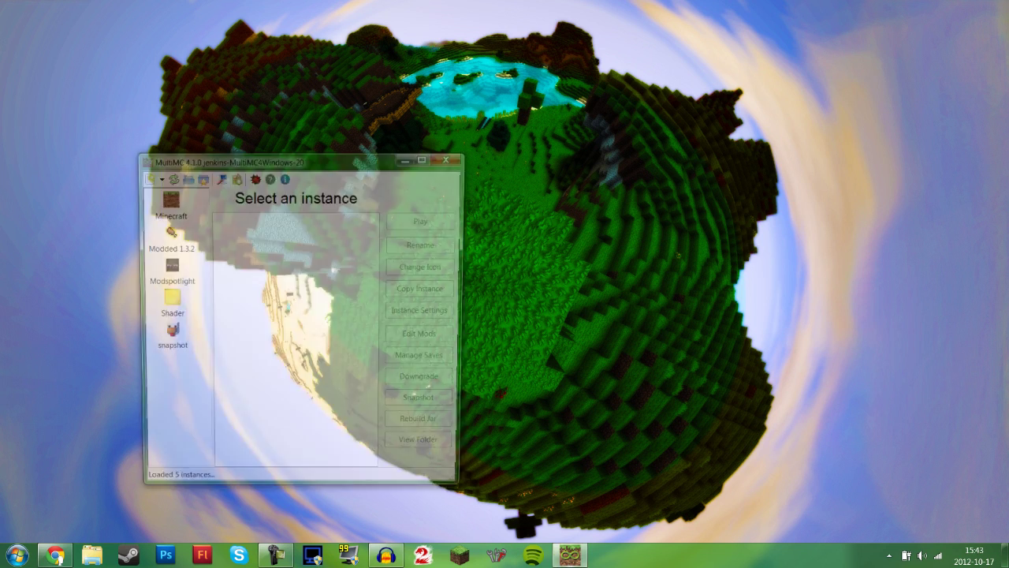
pyautogui.click(165, 204)
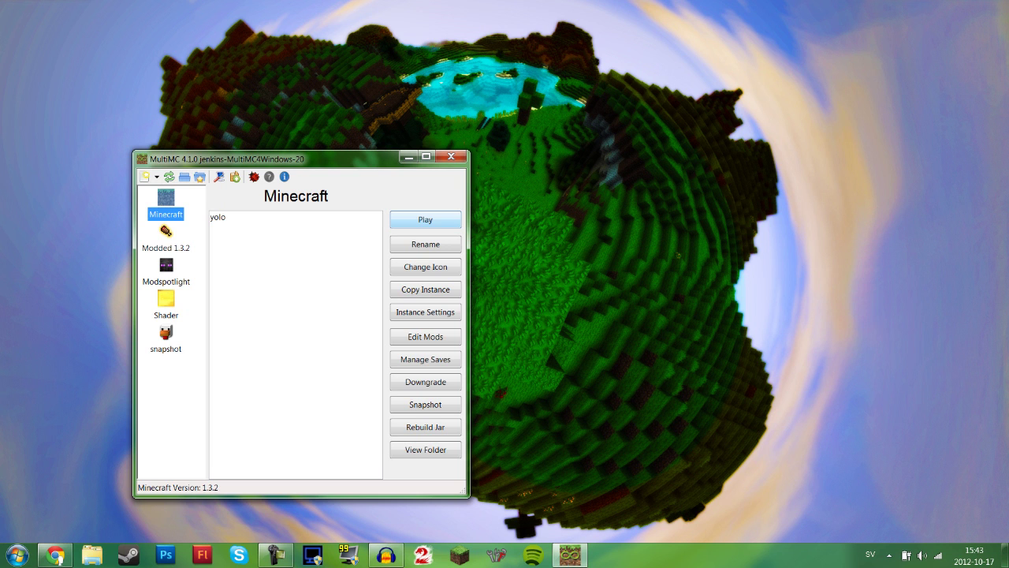
pyautogui.click(425, 219)
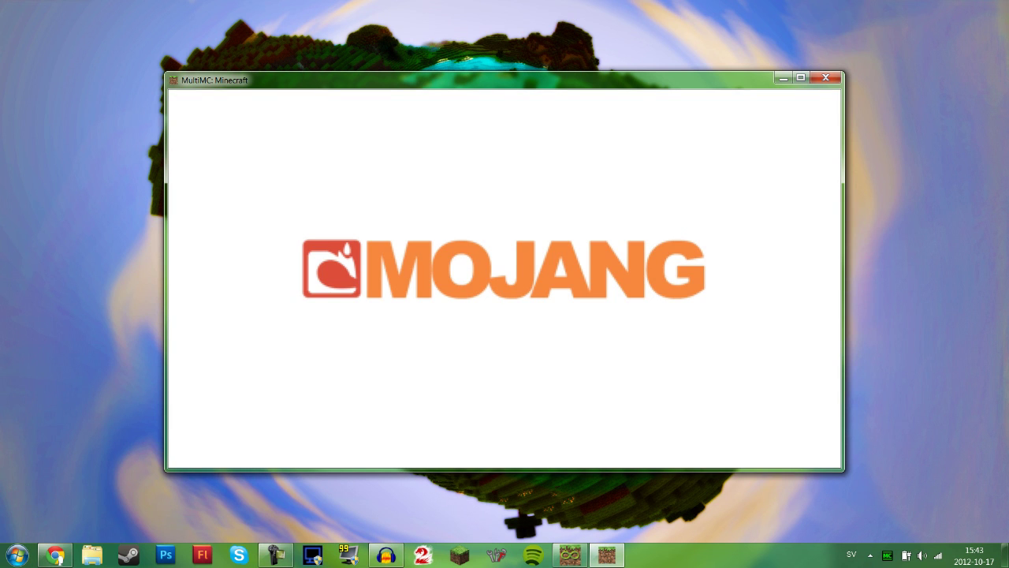
# - Show the game's texture pack list and open the screenshots folder inside the Minecraft_1 instance's .minecraft folder
pyautogui.click(18, 555)
pyautogui.click(221, 368)
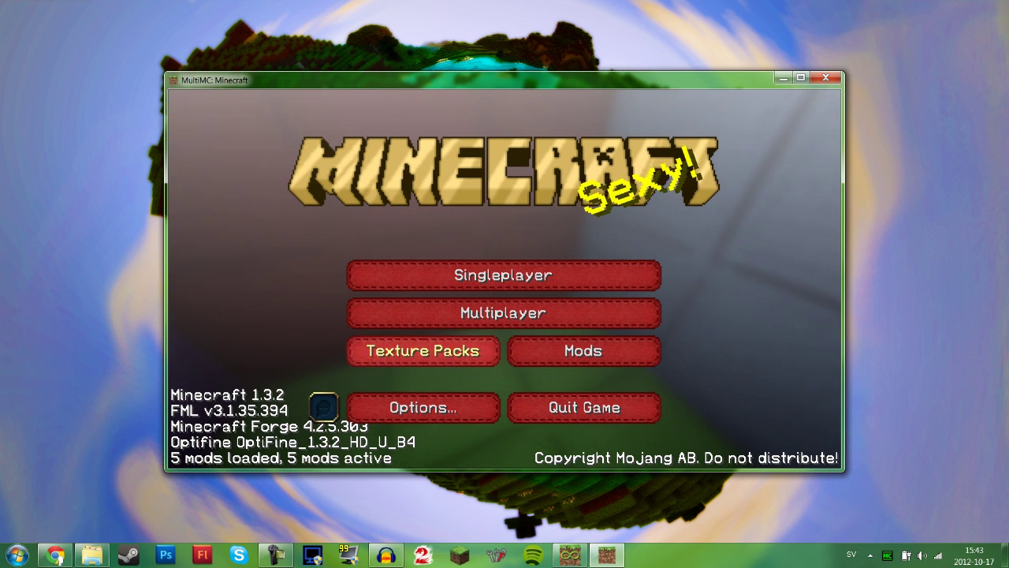
pyautogui.click(423, 351)
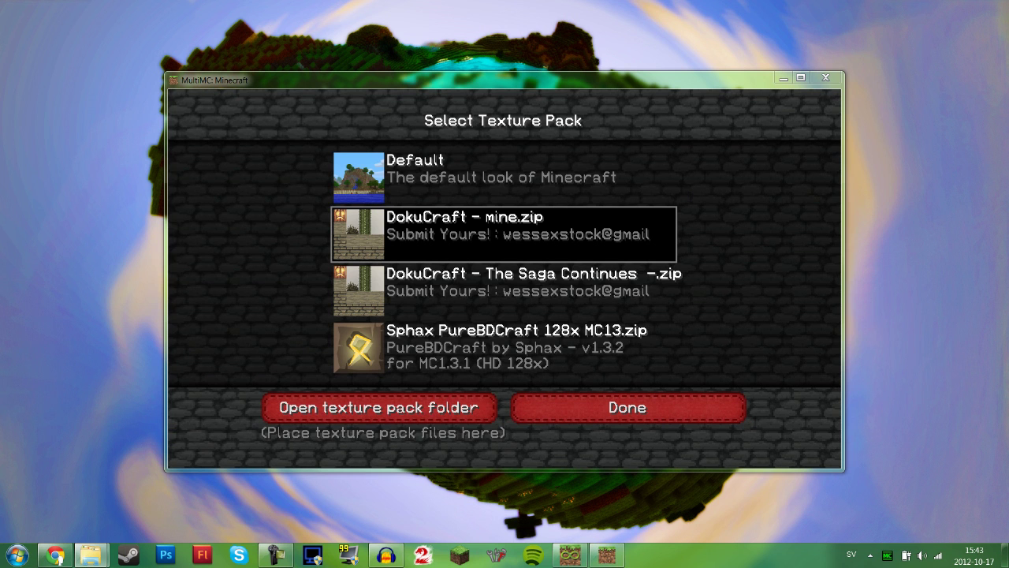
pyautogui.click(92, 555)
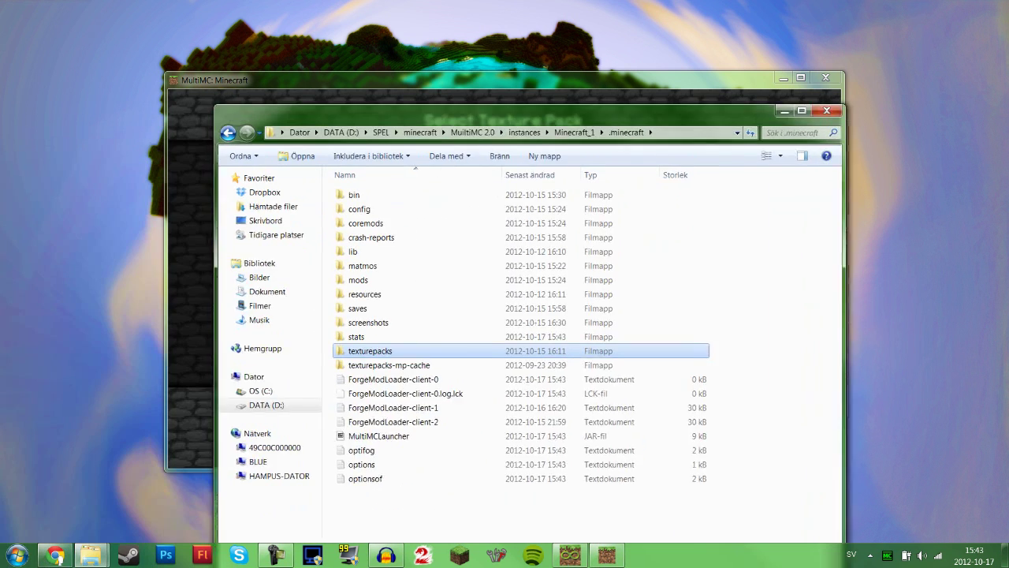
pyautogui.doubleClick(389, 256)
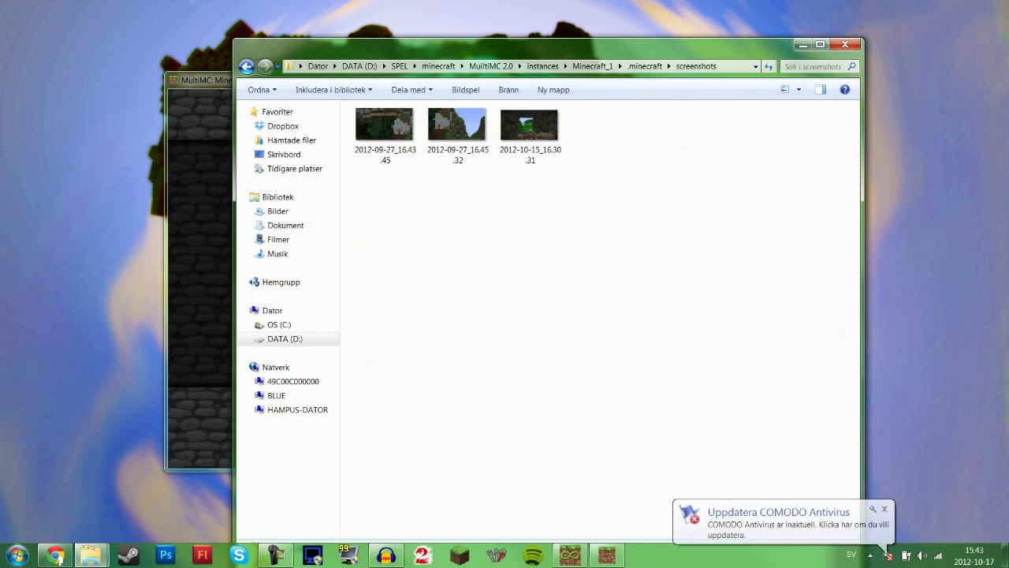
# - Create a folder named awdwad in the screenshots folder and move the three existing screenshots into it
pyautogui.moveTo(604, 157); pyautogui.dragTo(341, 130)
pyautogui.rightClick(364, 135)
pyautogui.click(488, 231)
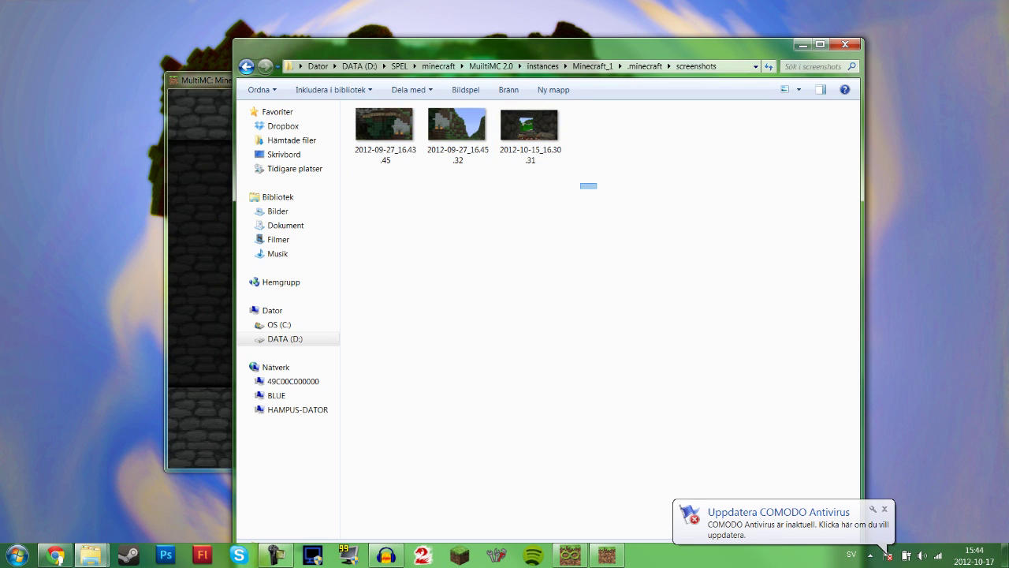
pyautogui.rightClick(581, 188)
pyautogui.moveTo(442, 327)
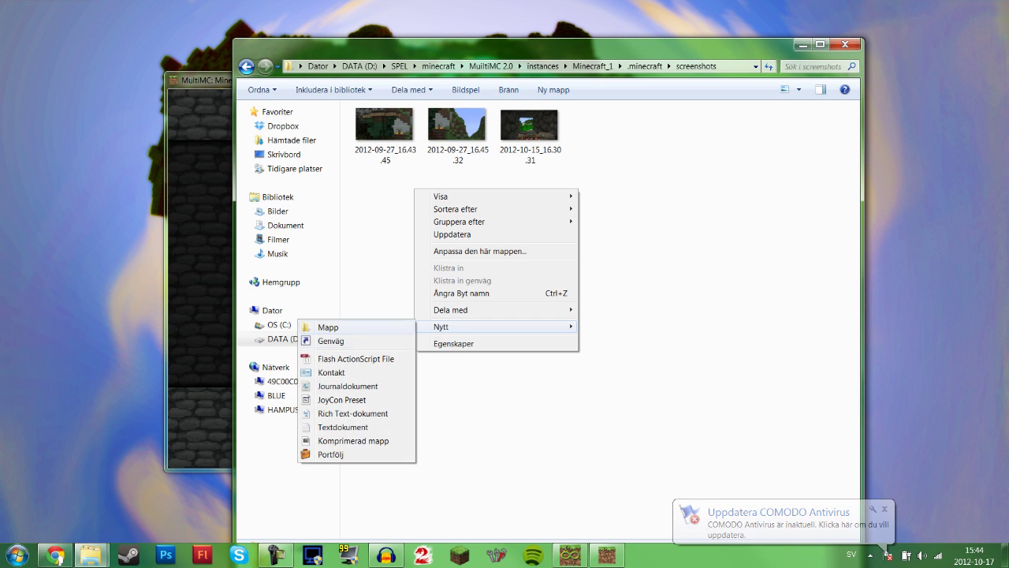
pyautogui.click(319, 326)
pyautogui.write('awdwad')
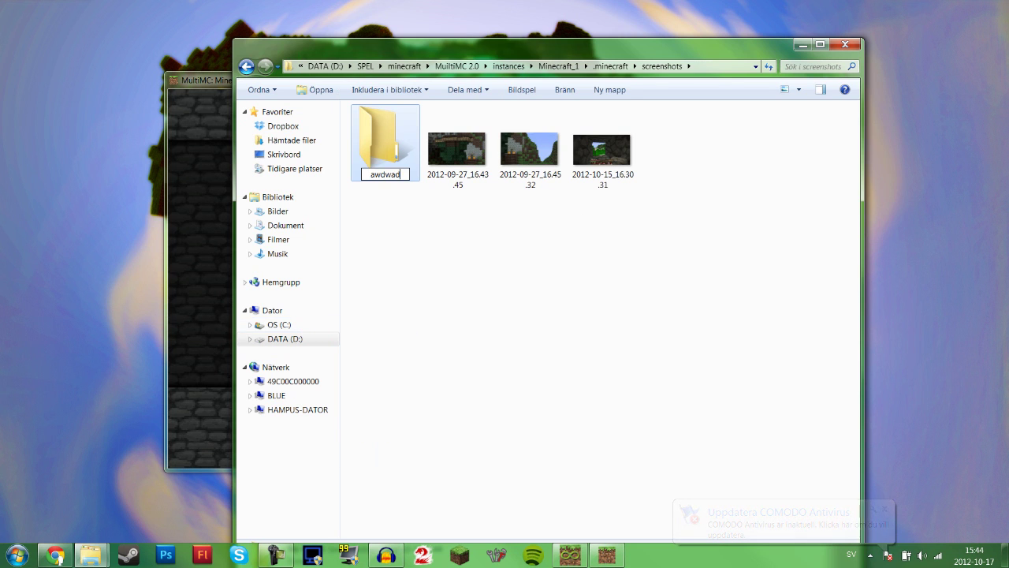
pyautogui.moveTo(686, 133); pyautogui.dragTo(394, 158)
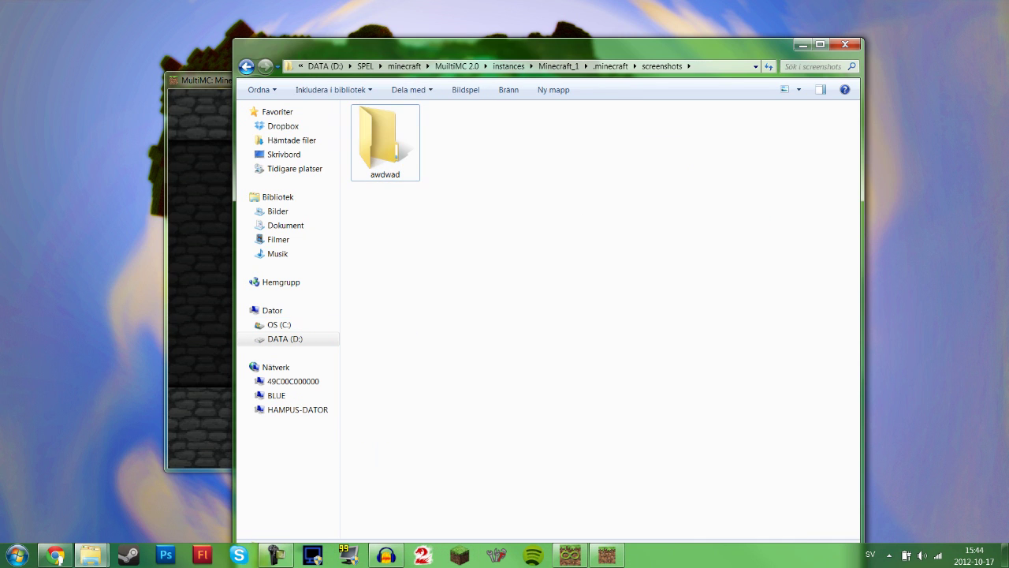
pyautogui.moveTo(473, 49); pyautogui.dragTo(428, 55)
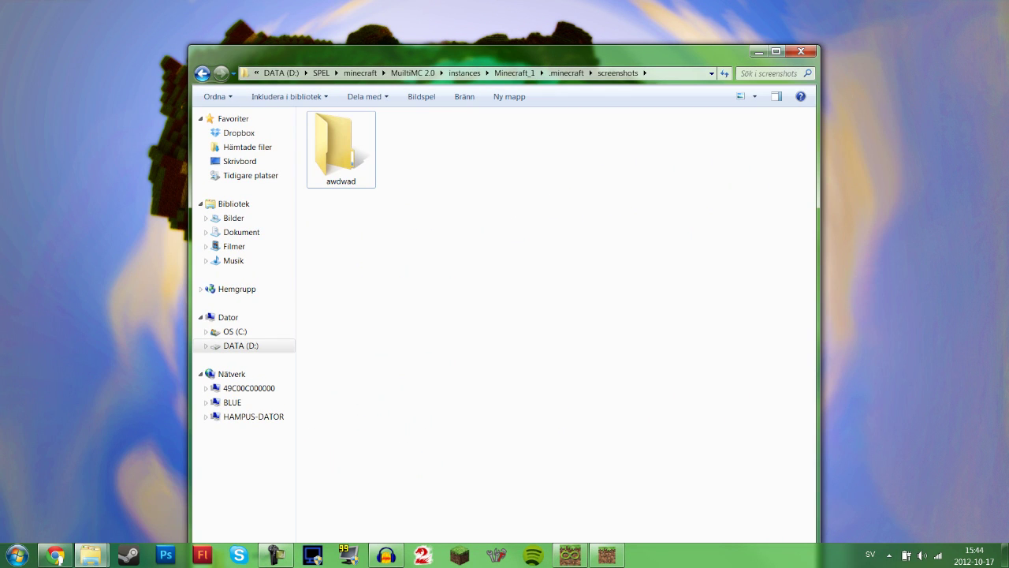
pyautogui.click(279, 555)
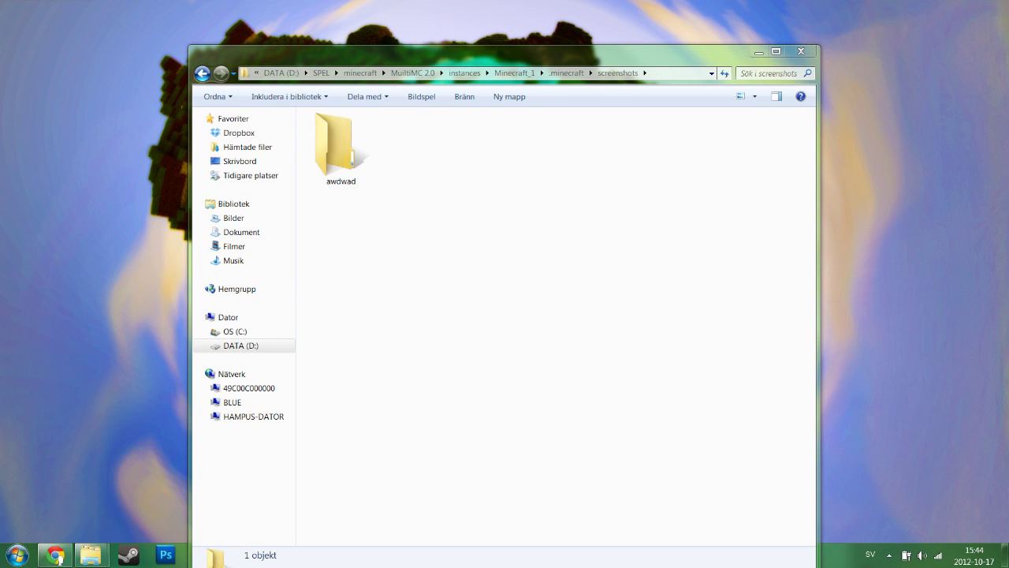
pyautogui.moveTo(442, 54); pyautogui.dragTo(567, 0)
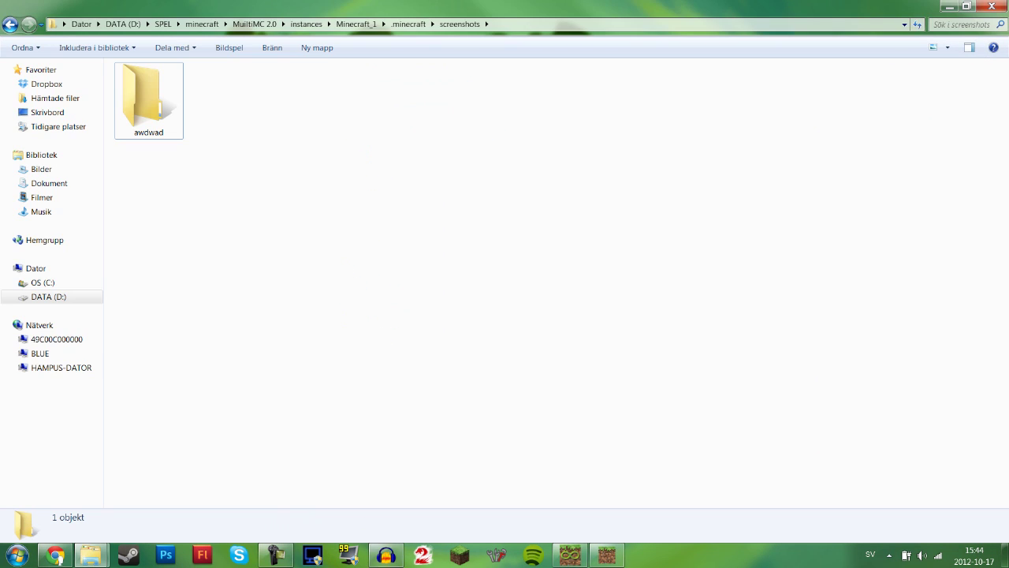
pyautogui.click(386, 555)
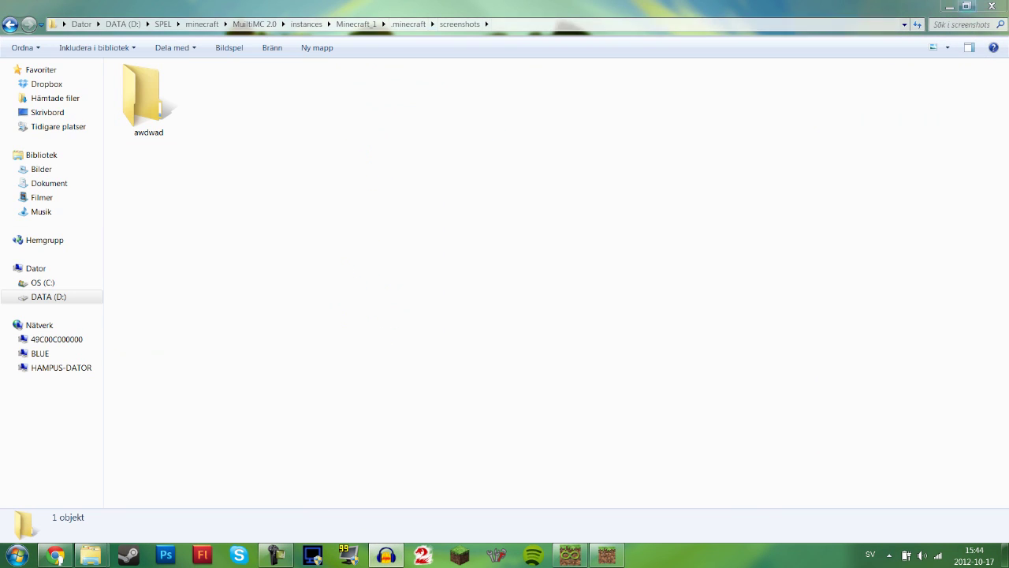
# - Minimize the folder window, return to Minecraft, leave the texture pack list and load a singleplayer world
pyautogui.press('super+Down')
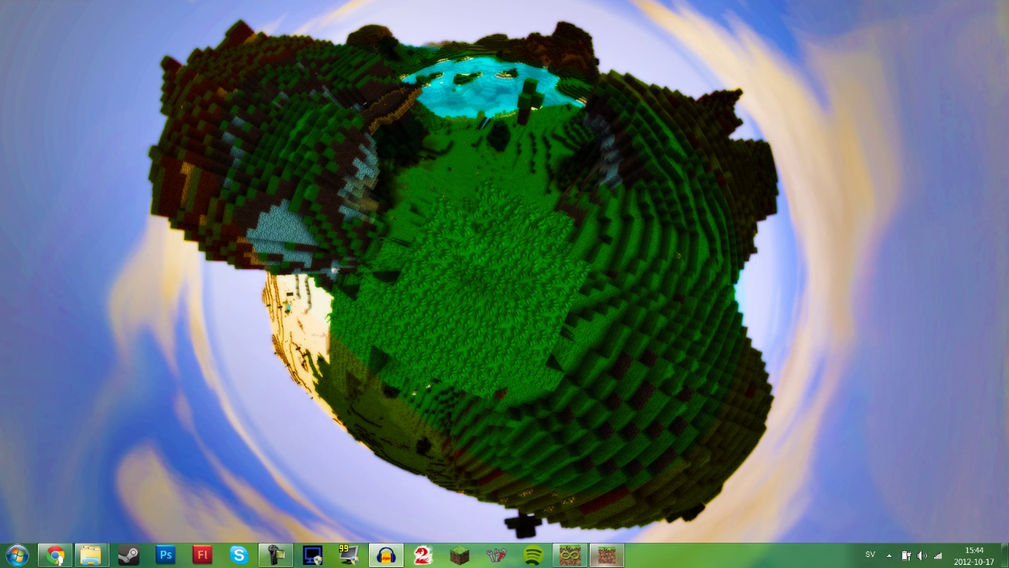
pyautogui.click(606, 556)
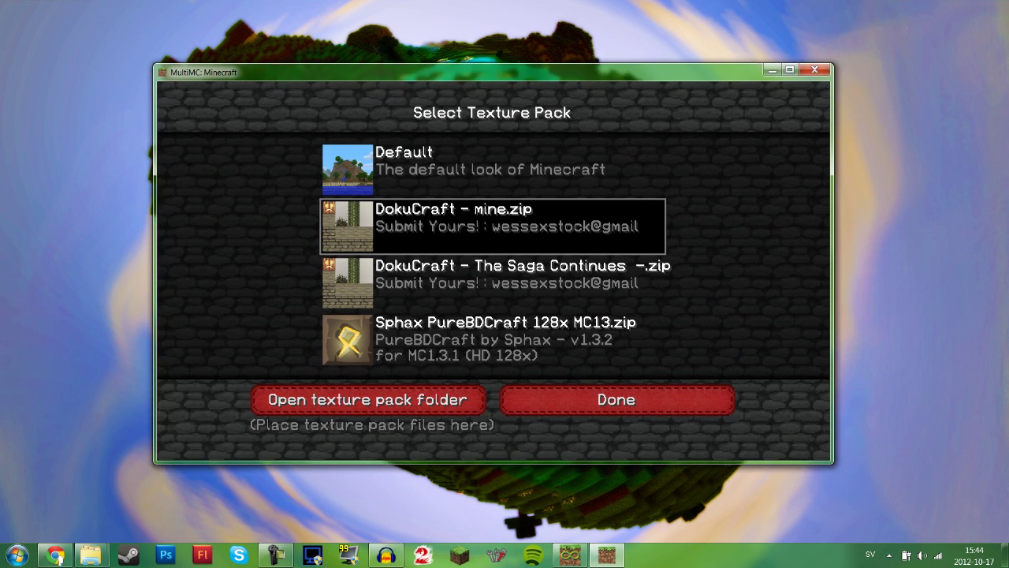
pyautogui.press('Escape')
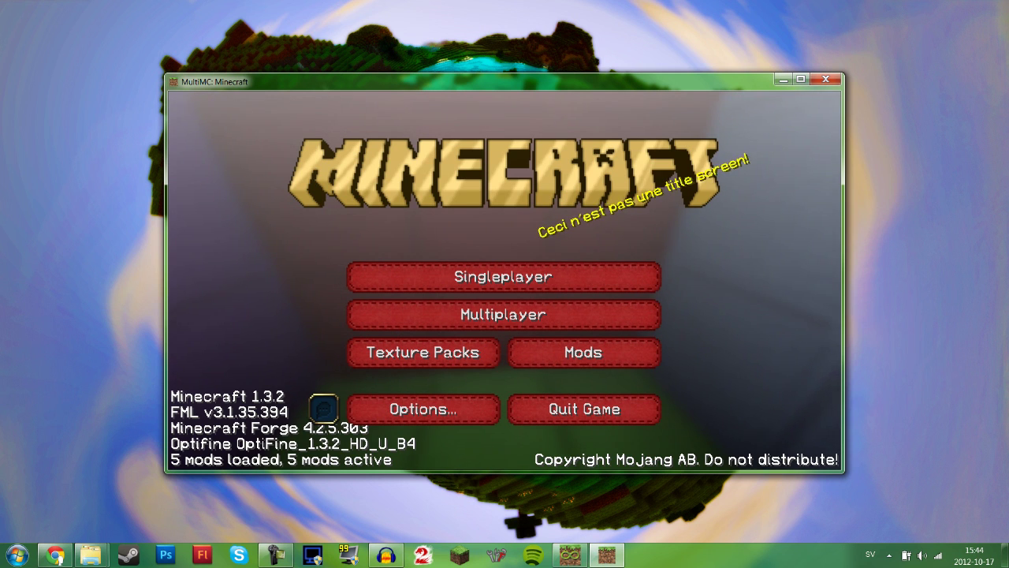
pyautogui.click(504, 276)
pyautogui.doubleClick(443, 197)
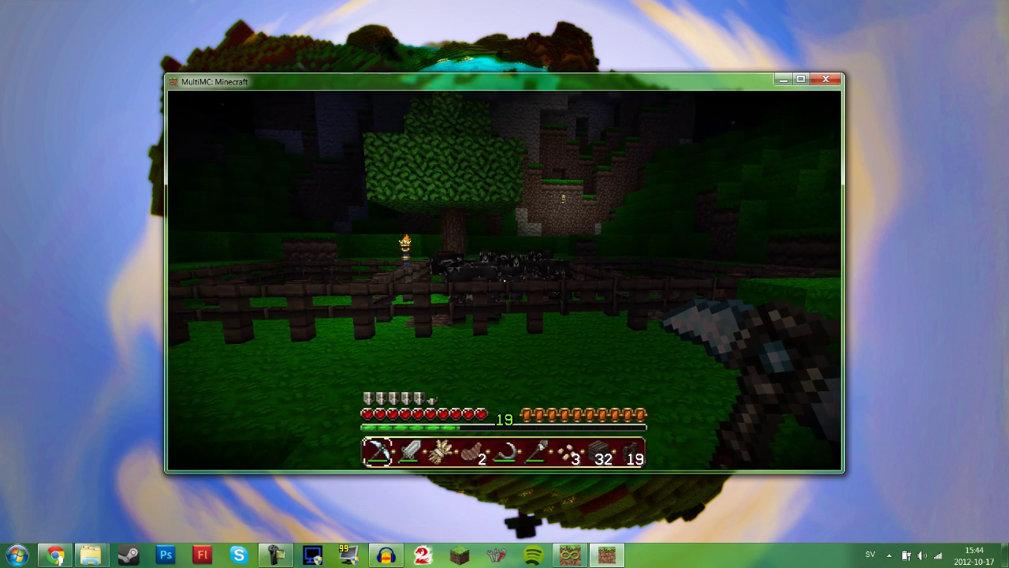
# - Walk up to an open hilltop overlooking the portal, mountain and lake, and hide the game's HUD
pyautogui.press('w')
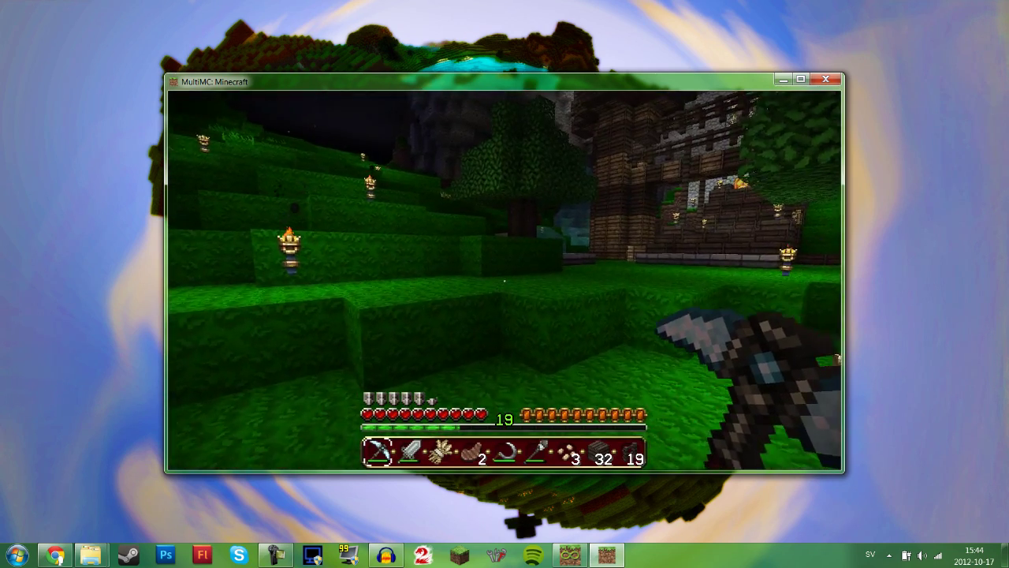
pyautogui.press('w')
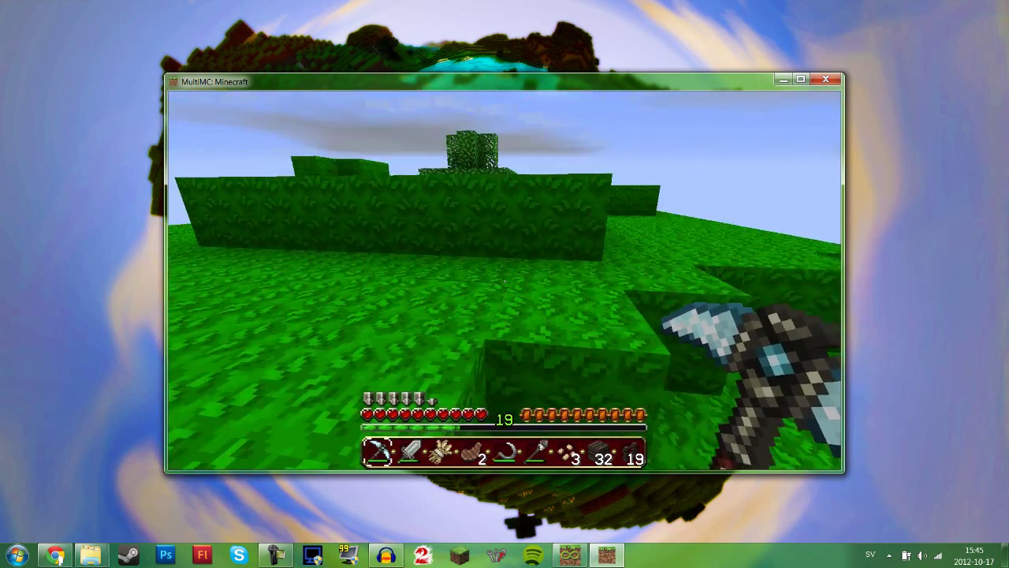
pyautogui.press('w')
pyautogui.press('space')
pyautogui.moveTo(504, 284)
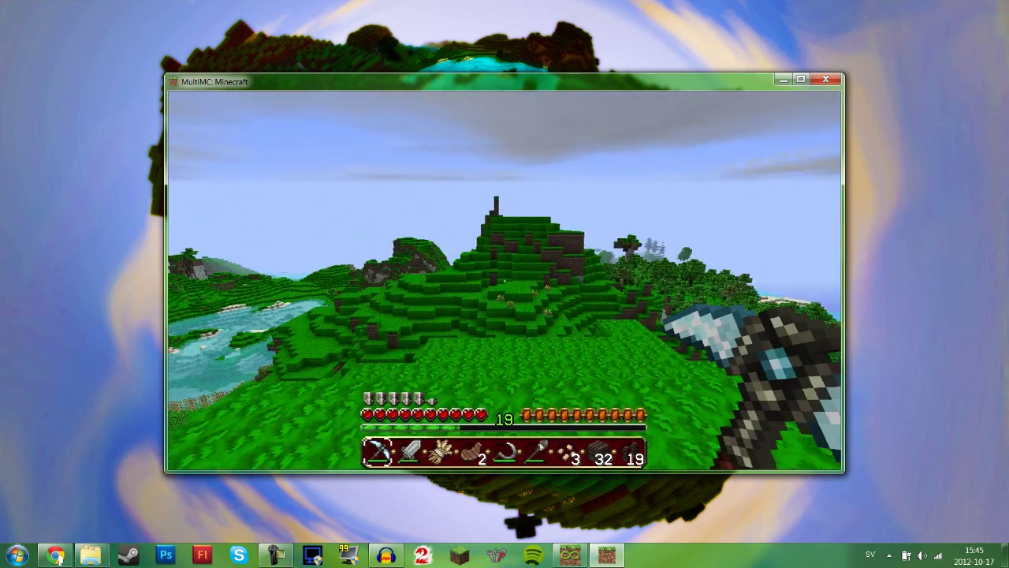
pyautogui.press('w')
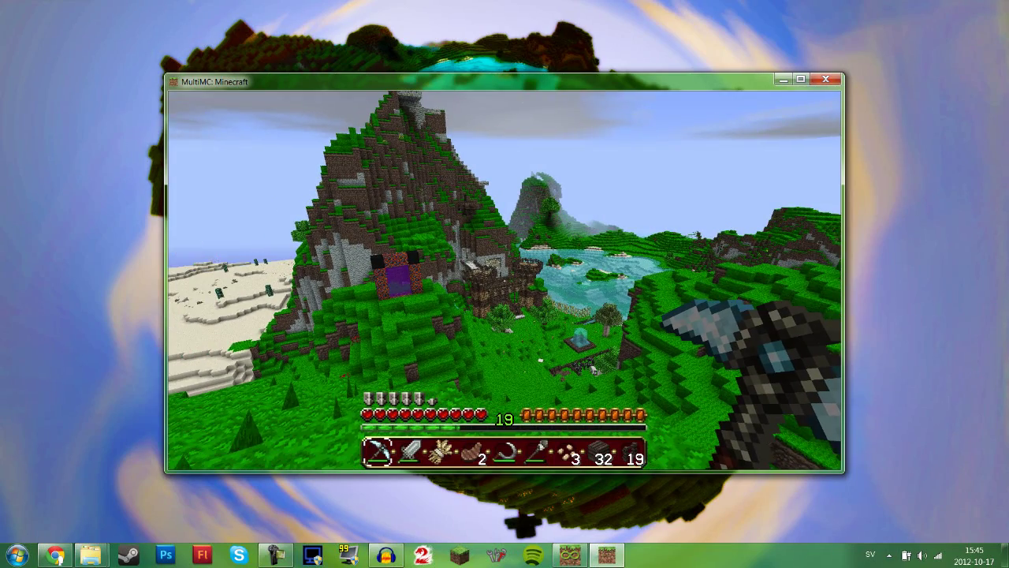
pyautogui.press('w')
pyautogui.moveTo(505, 283)
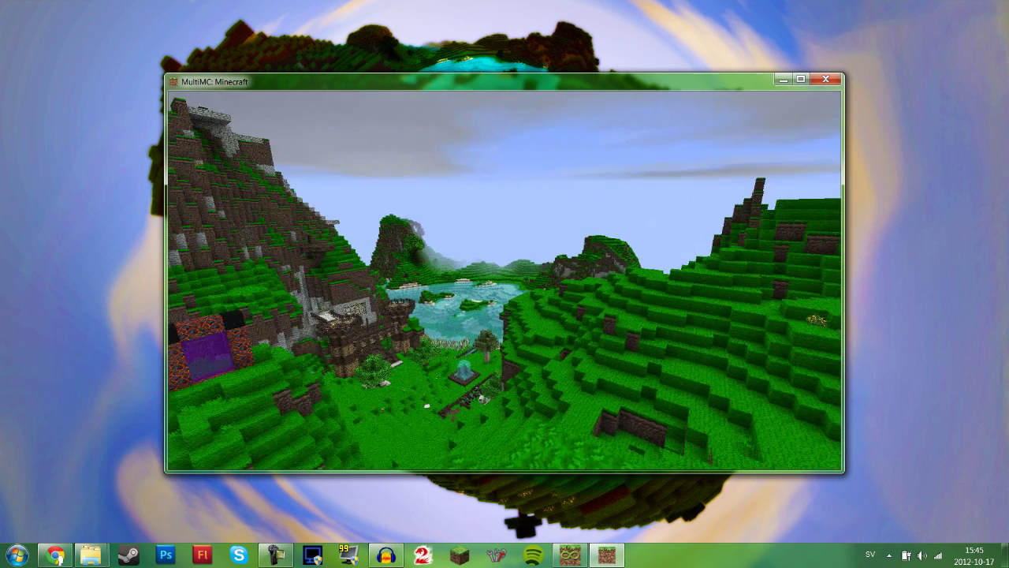
# - Check the render distance in the game's video settings and return to the world
pyautogui.press('Escape')
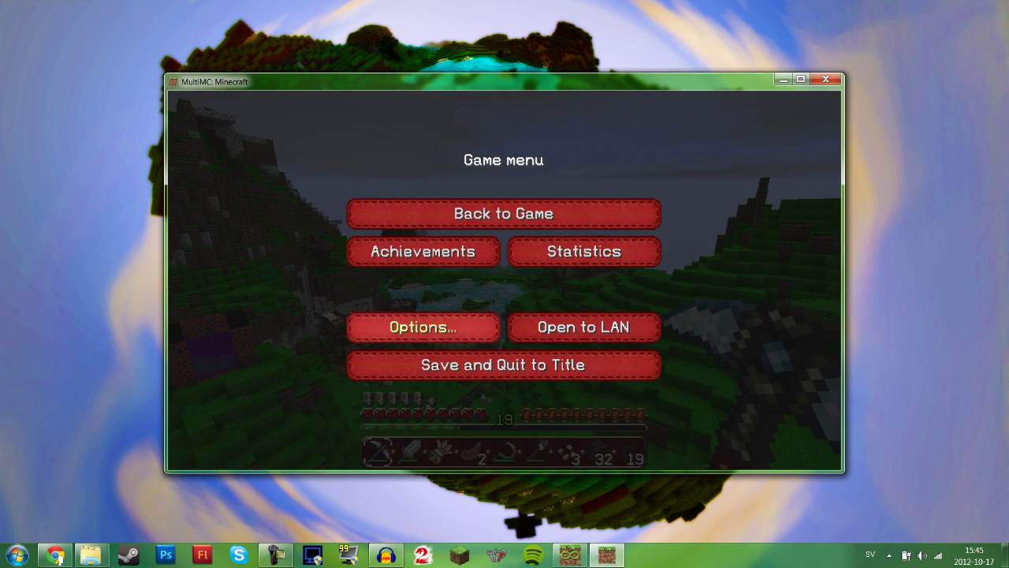
pyautogui.click(423, 326)
pyautogui.click(382, 310)
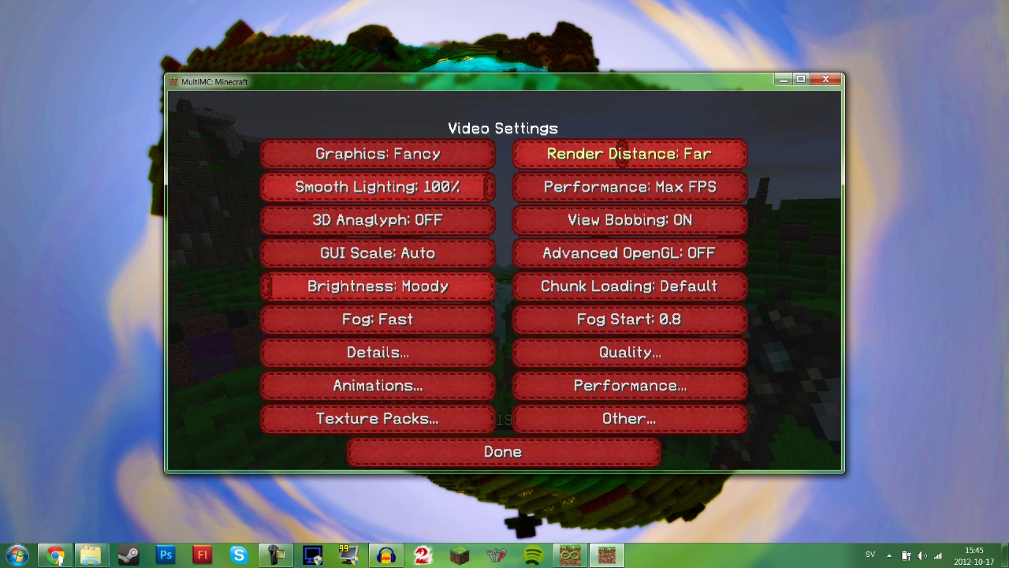
pyautogui.press('Escape')
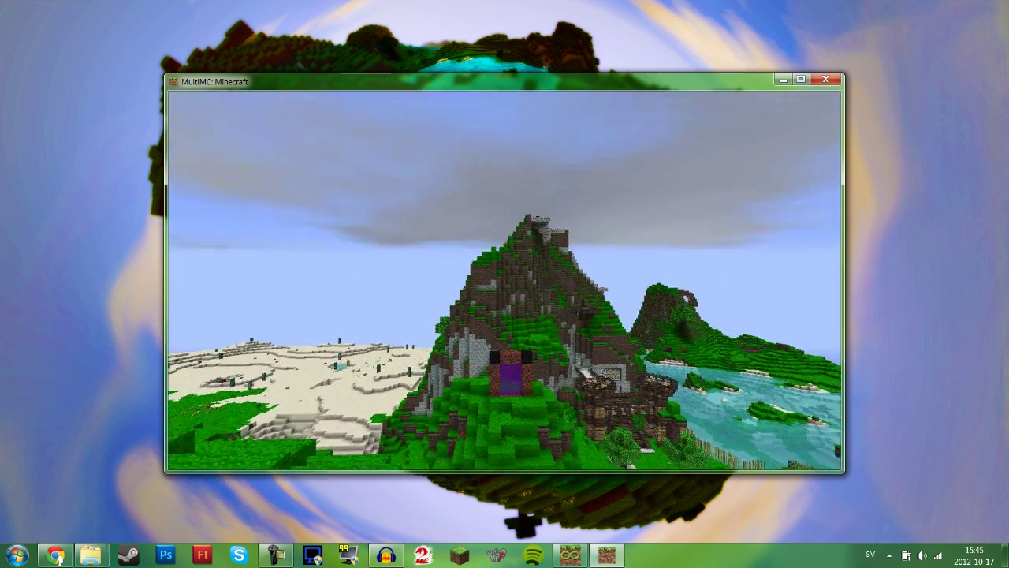
# - Capture overlapping screenshots all around the viewpoint, from the sky and horizon down to the ground, restore the HUD and pause the game
pyautogui.press('w')
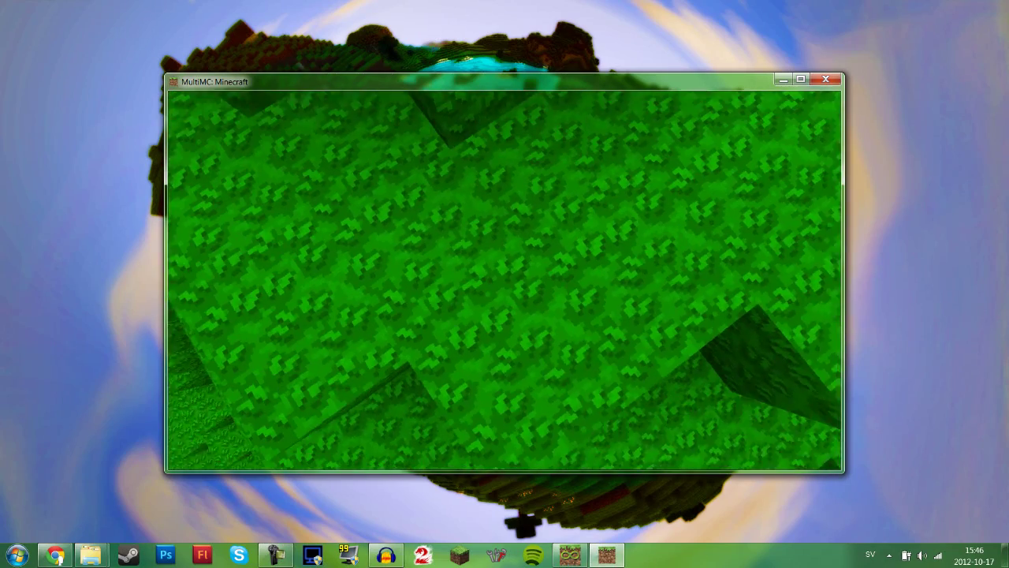
pyautogui.press('Escape')
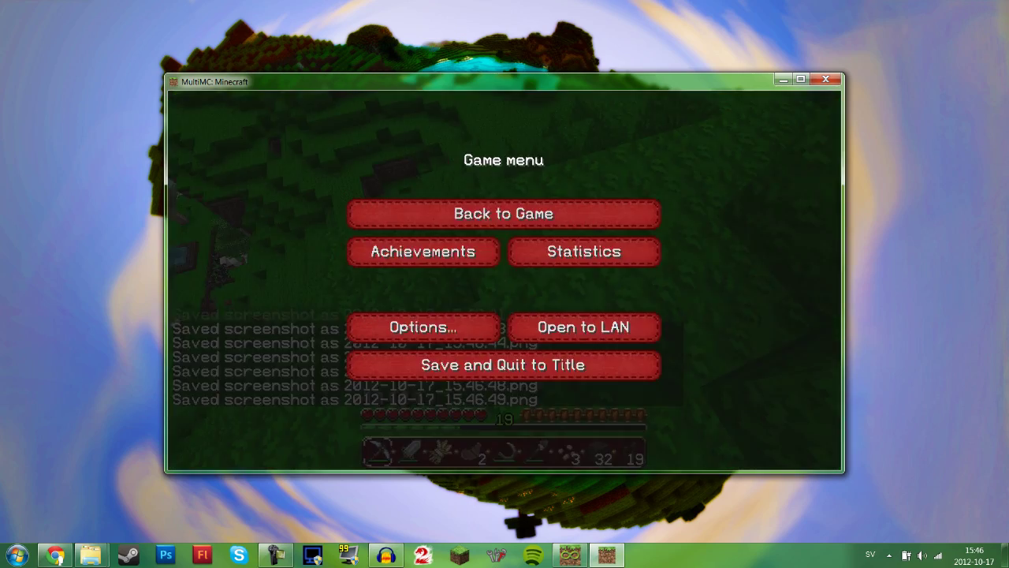
pyautogui.press('Escape')
pyautogui.press('F1')
pyautogui.press('Escape')
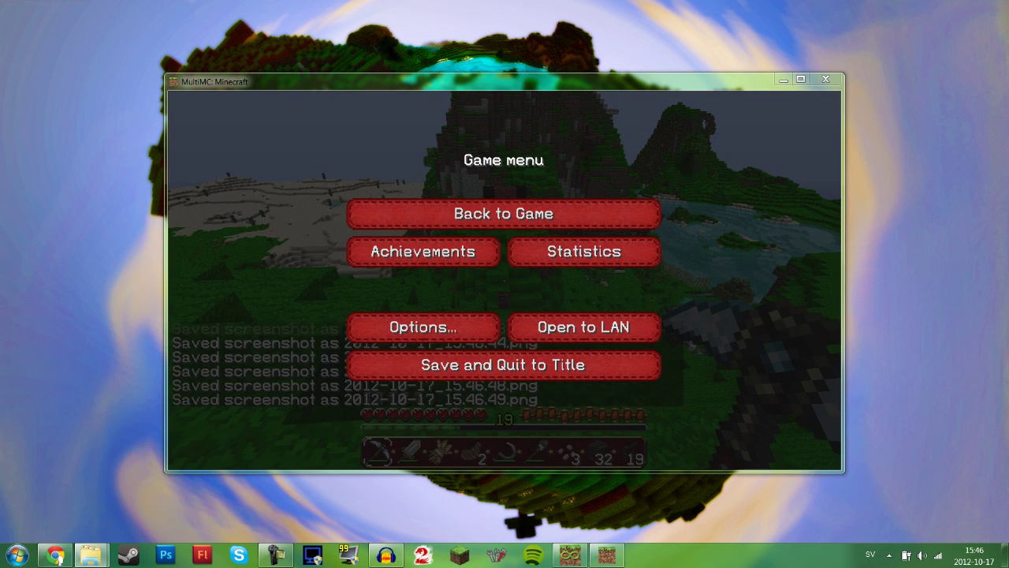
# - Check the captured images in the Minecraft_1 instance's screenshots folder and minimize the folder window
pyautogui.click(174, 498)
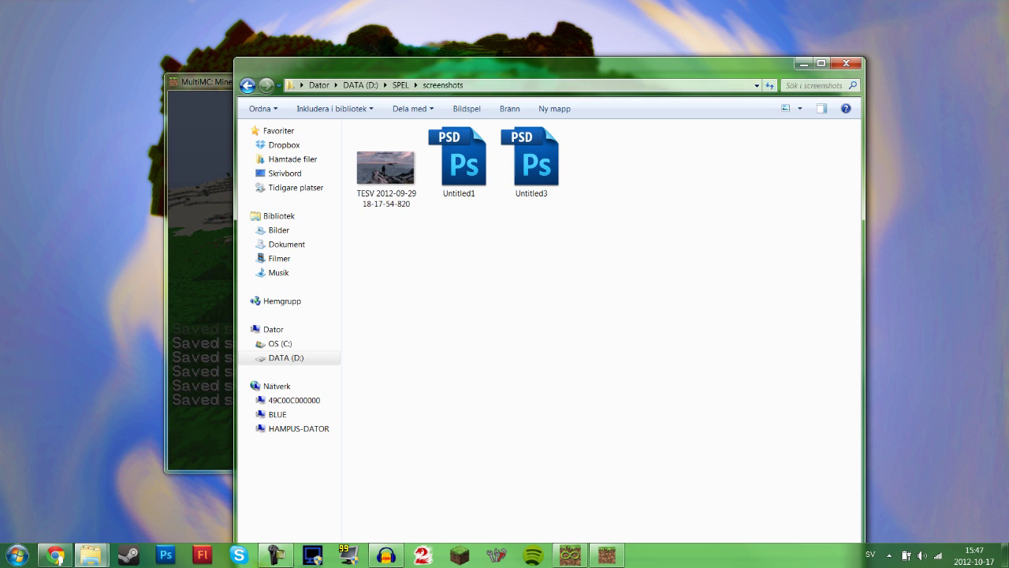
pyautogui.click(401, 85)
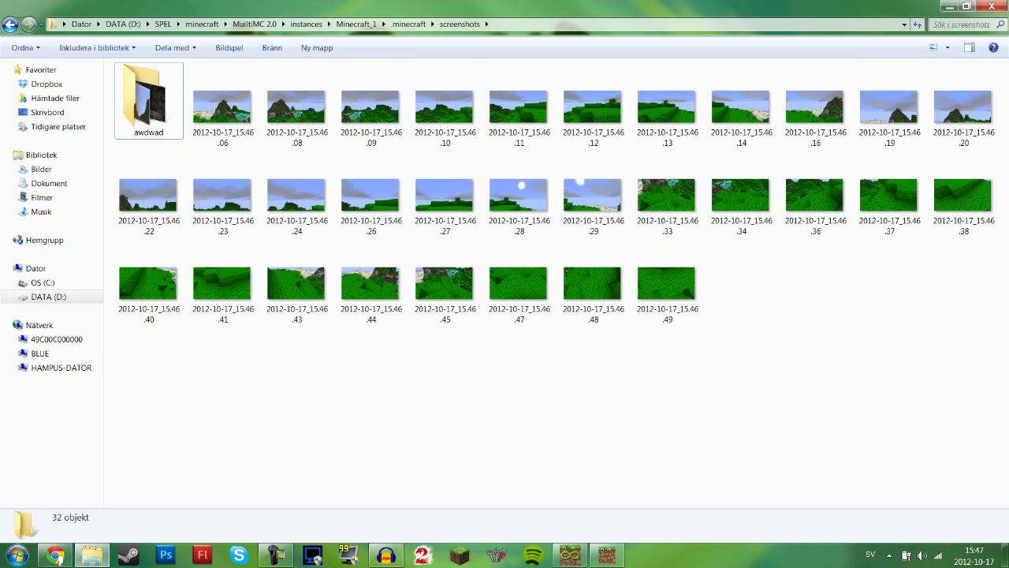
pyautogui.click(950, 6)
# - Close Minecraft and MultiMC and start Photoshop
pyautogui.click(826, 79)
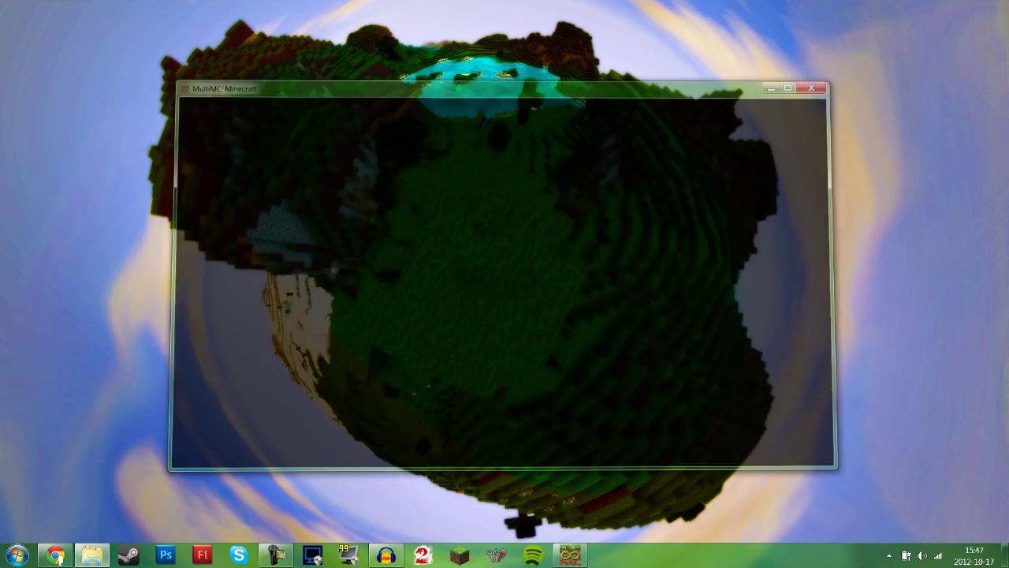
pyautogui.click(451, 156)
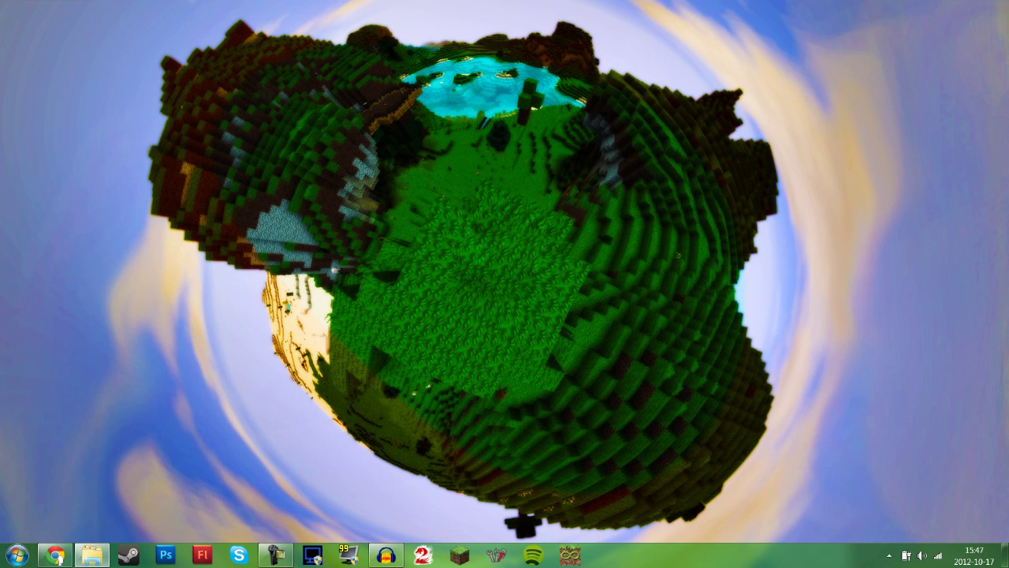
pyautogui.click(165, 554)
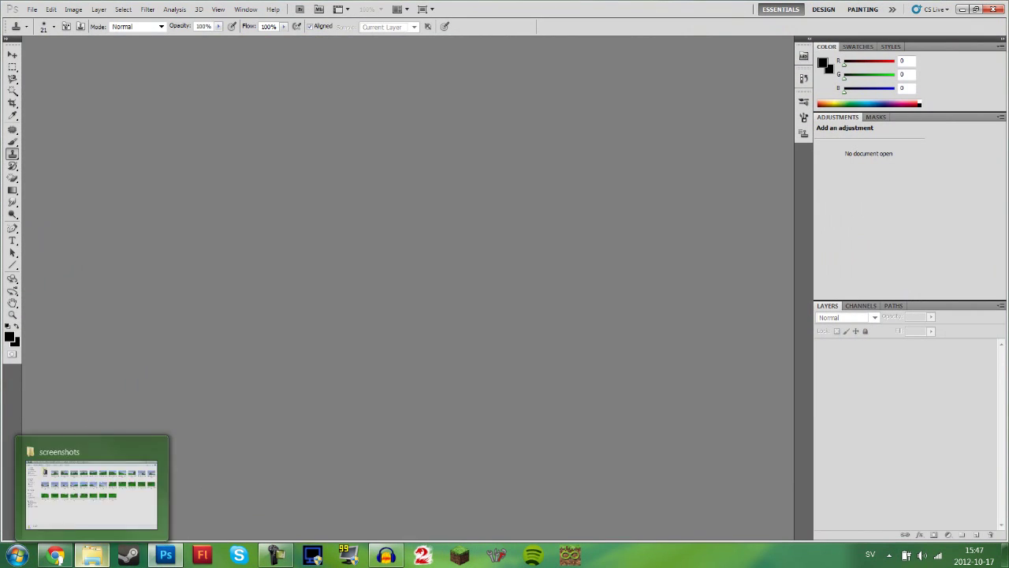
# - Bring up the screenshots folder window, move it aside and minimize it
pyautogui.click(92, 555)
pyautogui.moveTo(380, 7); pyautogui.dragTo(670, 63)
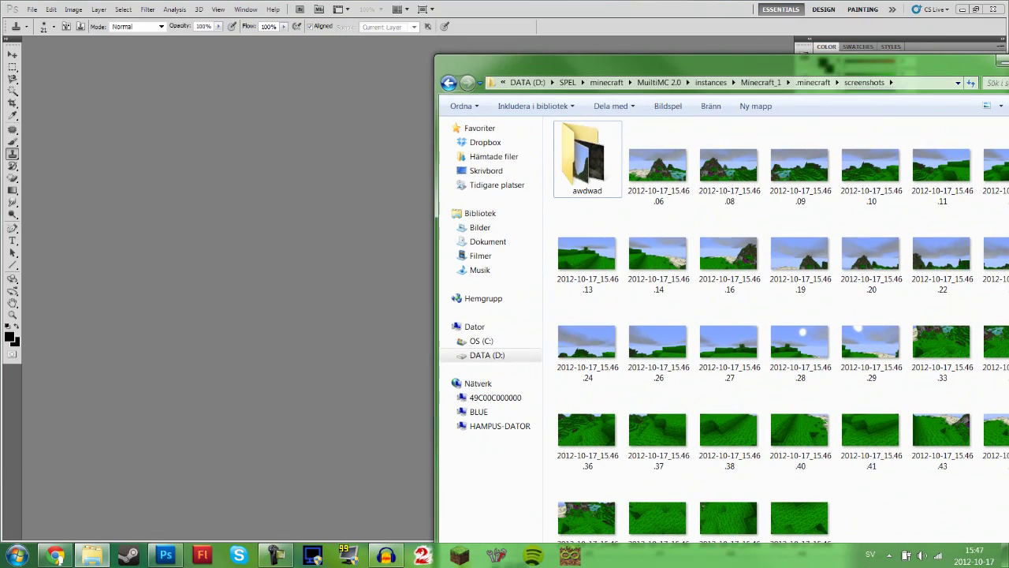
pyautogui.click(1002, 61)
# - Start the Load Files into Stack script and open the file browser for its source files
pyautogui.click(32, 8)
pyautogui.moveTo(51, 9)
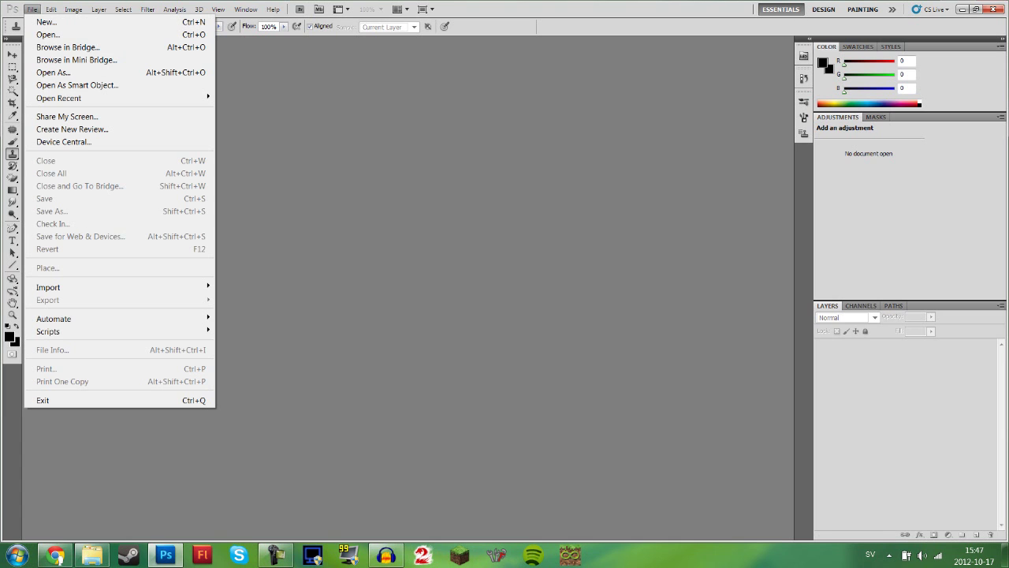
pyautogui.moveTo(47, 331)
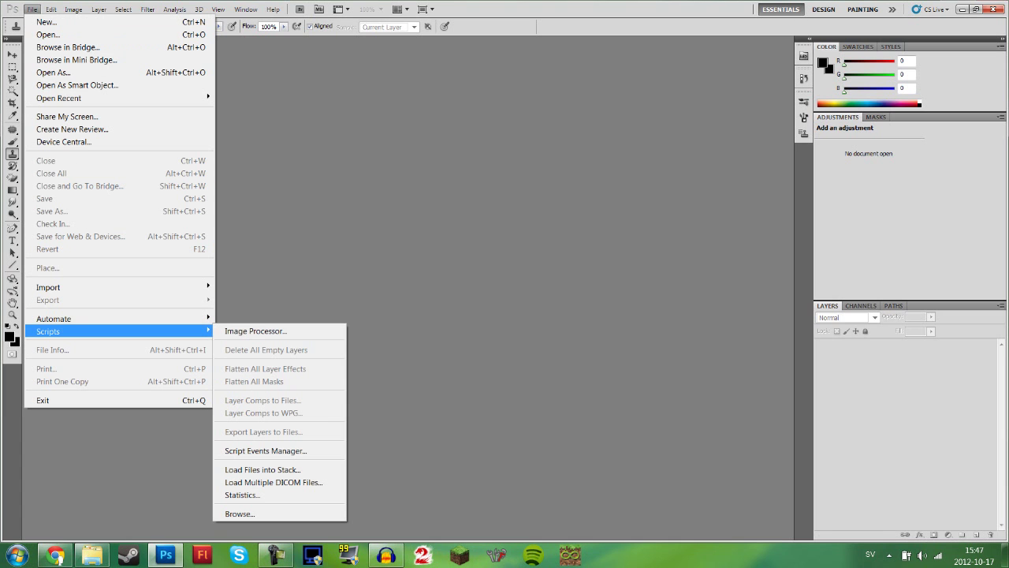
pyautogui.click(263, 469)
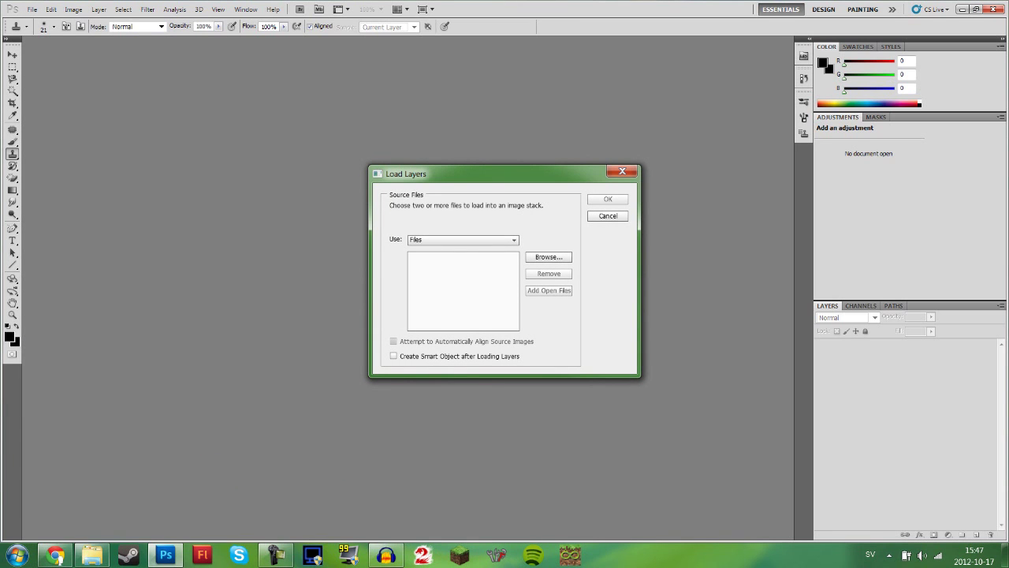
pyautogui.click(549, 257)
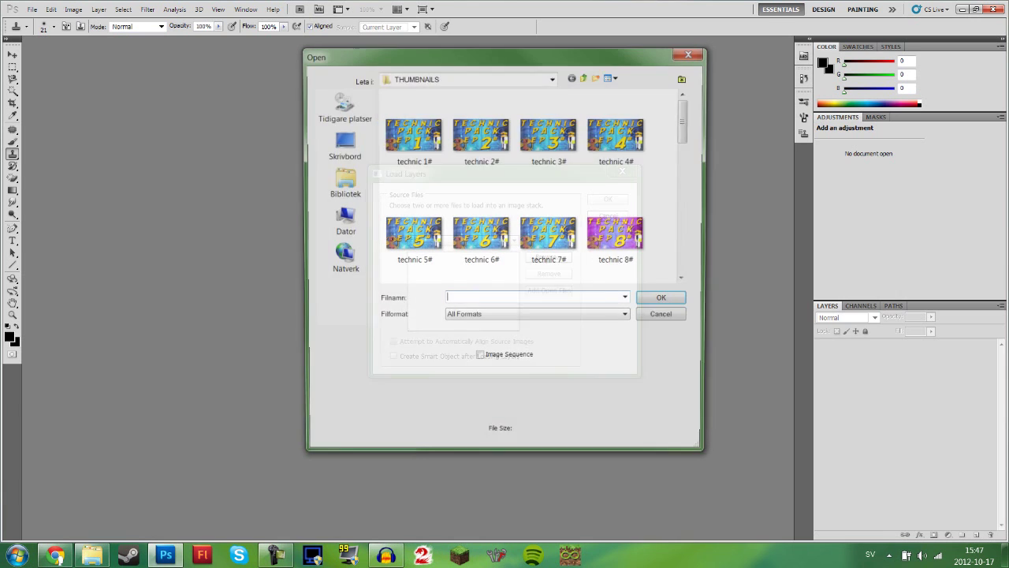
# - Check the full path of the screenshots folder in its Explorer window and return to the Open dialog
pyautogui.click(92, 554)
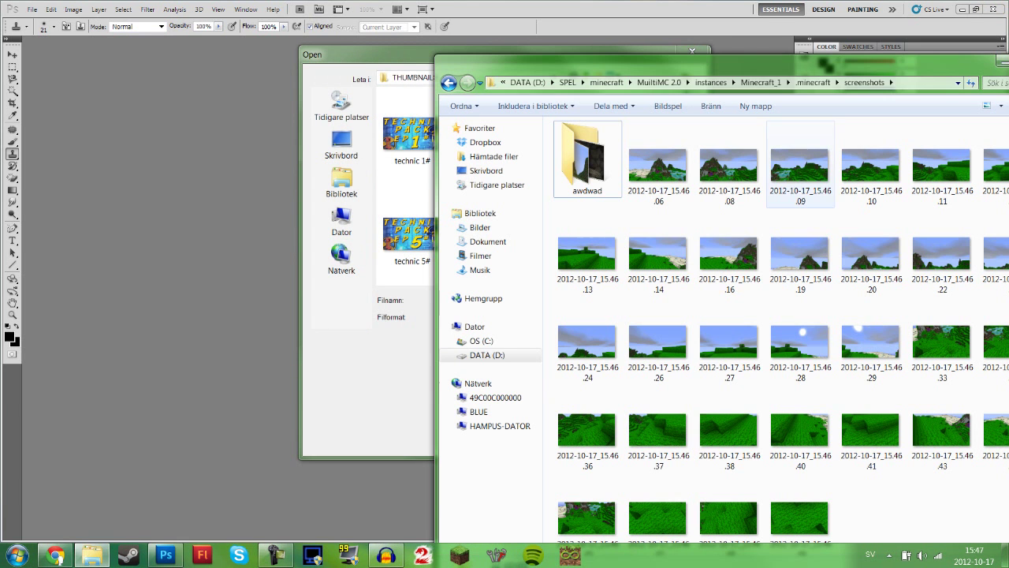
pyautogui.click(918, 83)
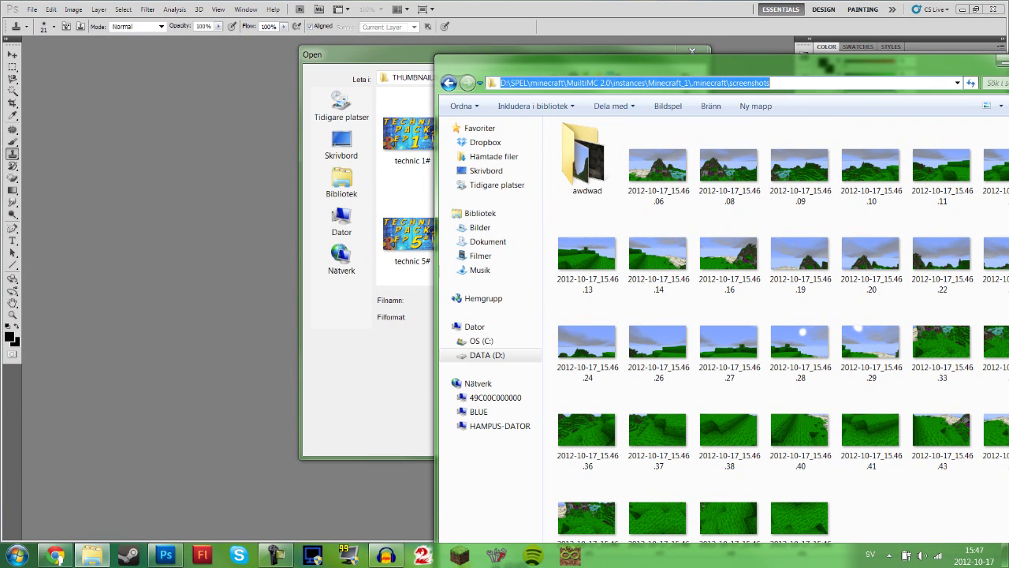
pyautogui.click(404, 187)
# - Browse to D:\SPEL\minecraft\MuiltiMC 2.0\instances\Minecraft_1\.minecraft\screenshots for the source files
pyautogui.click(553, 77)
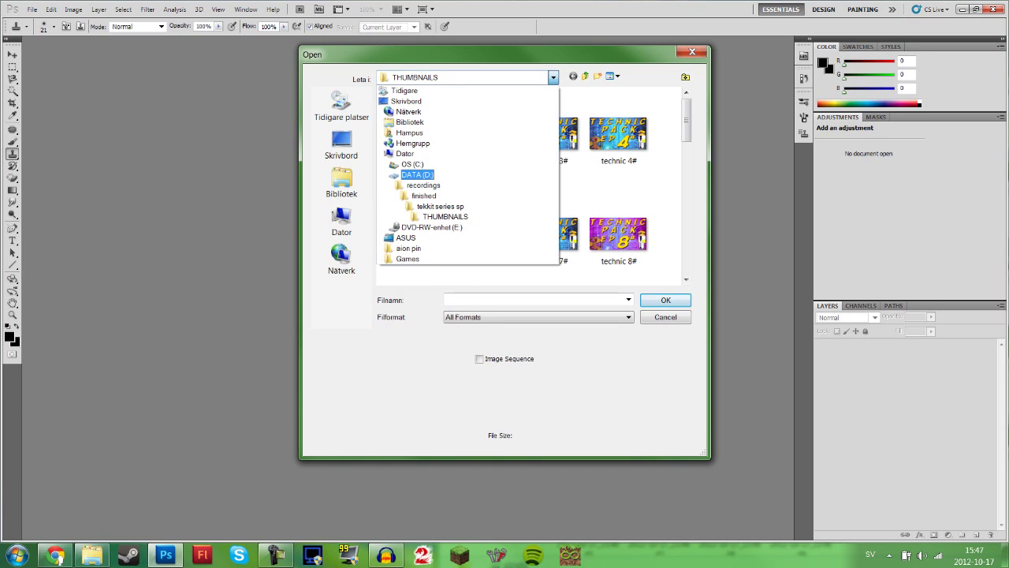
pyautogui.click(417, 174)
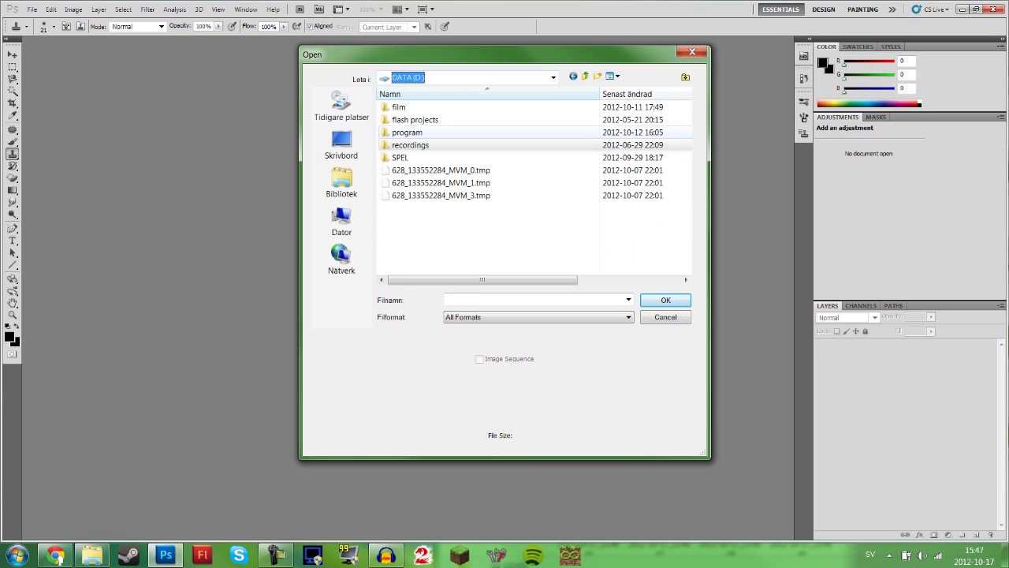
pyautogui.doubleClick(400, 156)
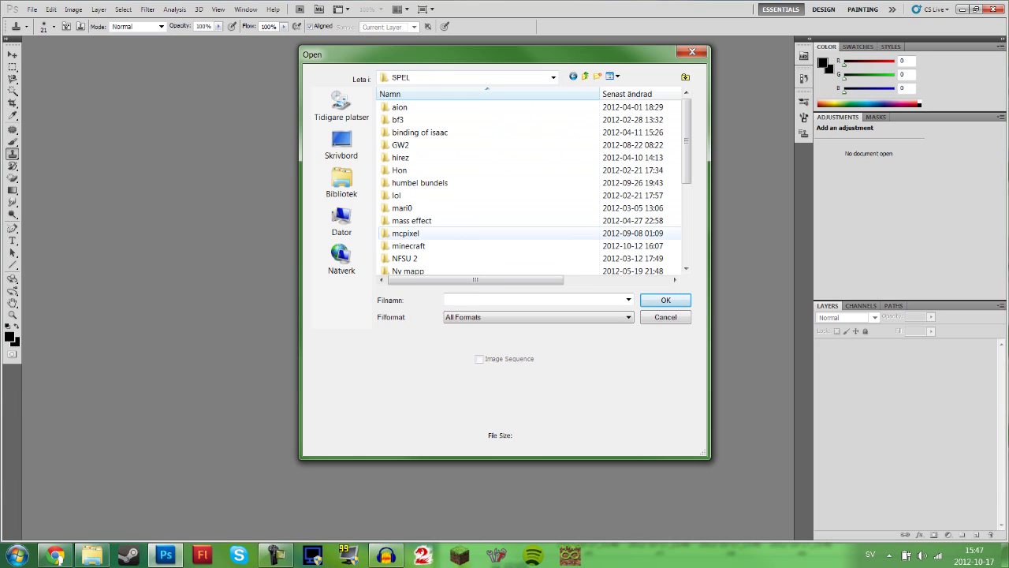
pyautogui.doubleClick(410, 233)
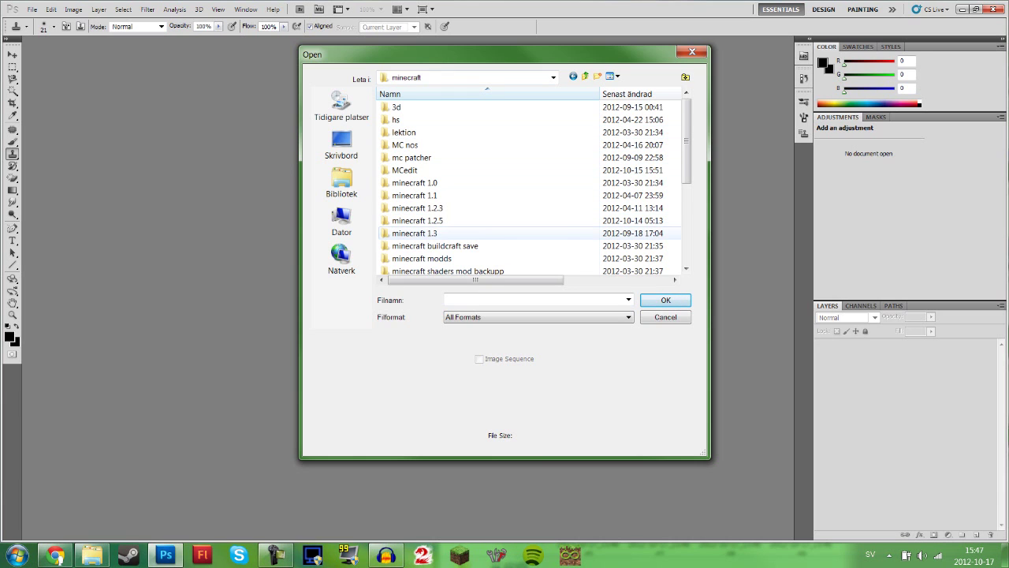
pyautogui.scroll(-1, 410, 233)
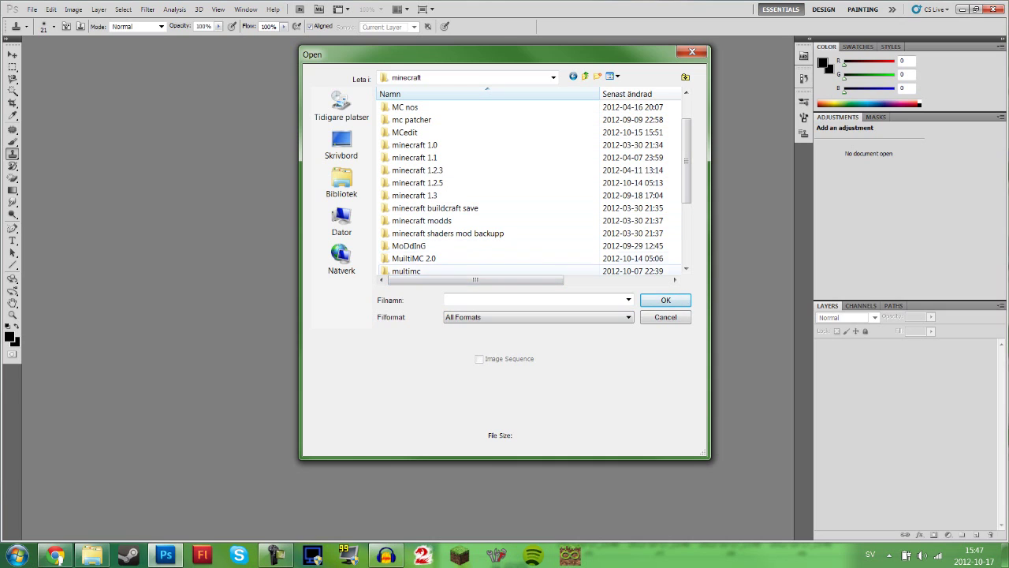
pyautogui.doubleClick(413, 257)
pyautogui.doubleClick(407, 106)
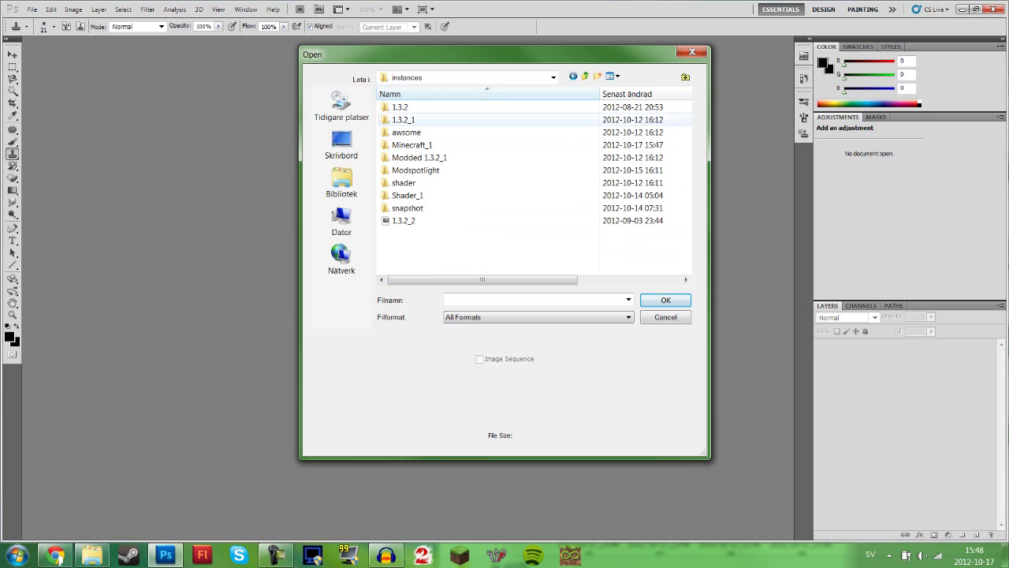
pyautogui.doubleClick(411, 144)
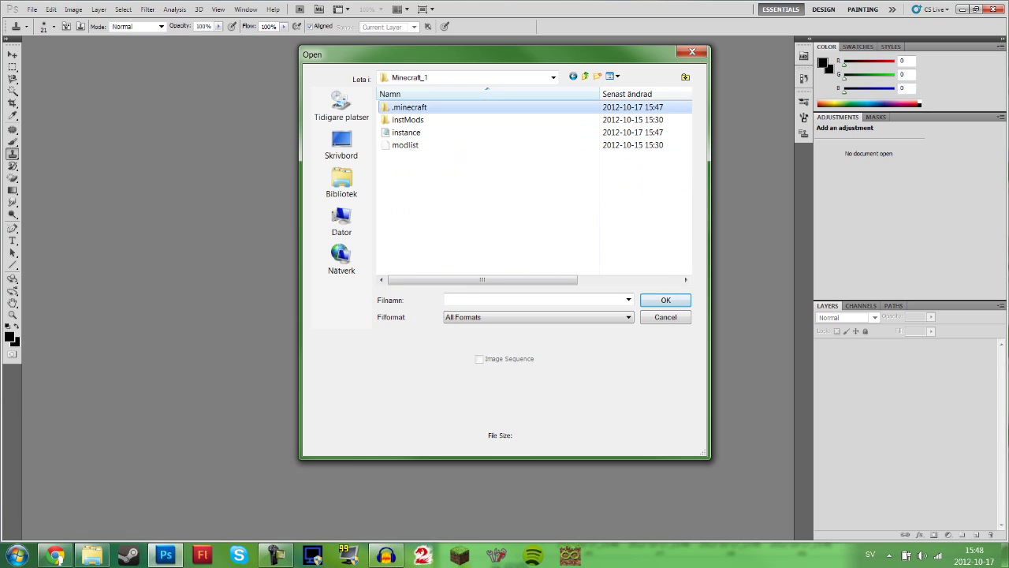
pyautogui.doubleClick(407, 106)
pyautogui.doubleClick(411, 221)
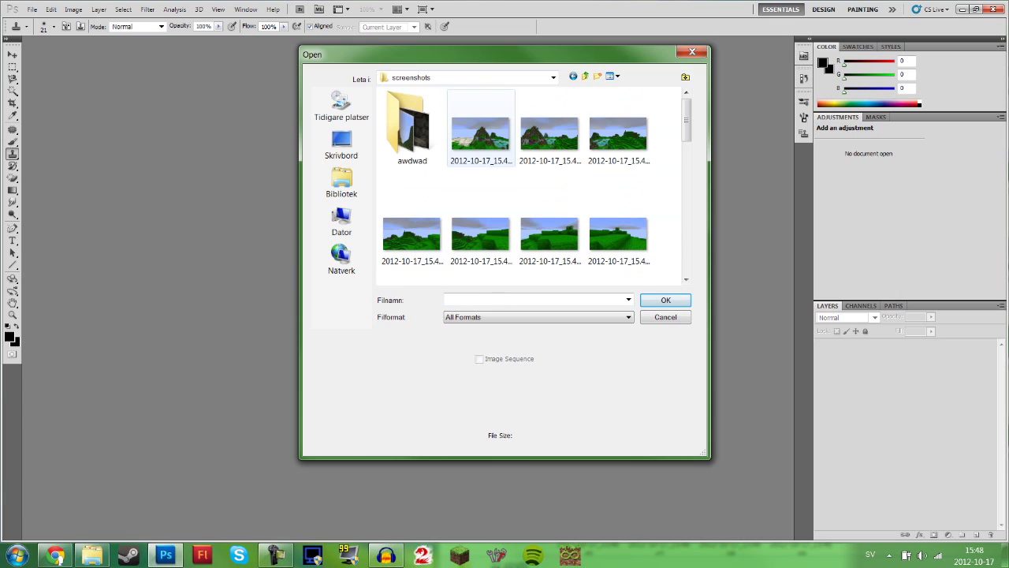
# - Load all the screenshots from 2012-10-17_15.46.06 through 2012-10-17_15.46.49 into one document as stacked layers, without automatic alignment
pyautogui.click(481, 130)
pyautogui.scroll(-7, 482, 189)
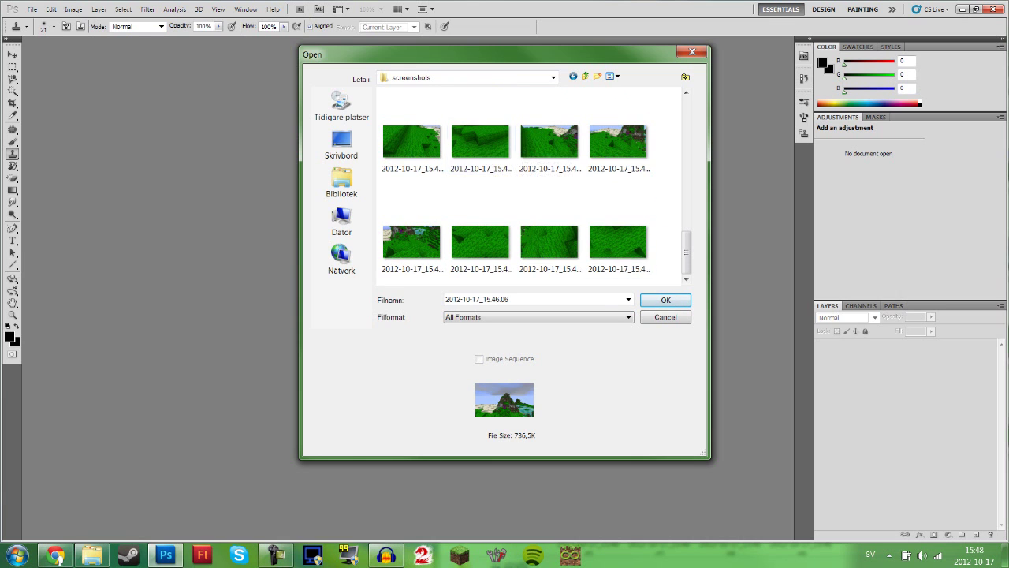
pyautogui.keyDown('shift'); pyautogui.click(618, 241); pyautogui.keyUp('shift')
pyautogui.press('Return')
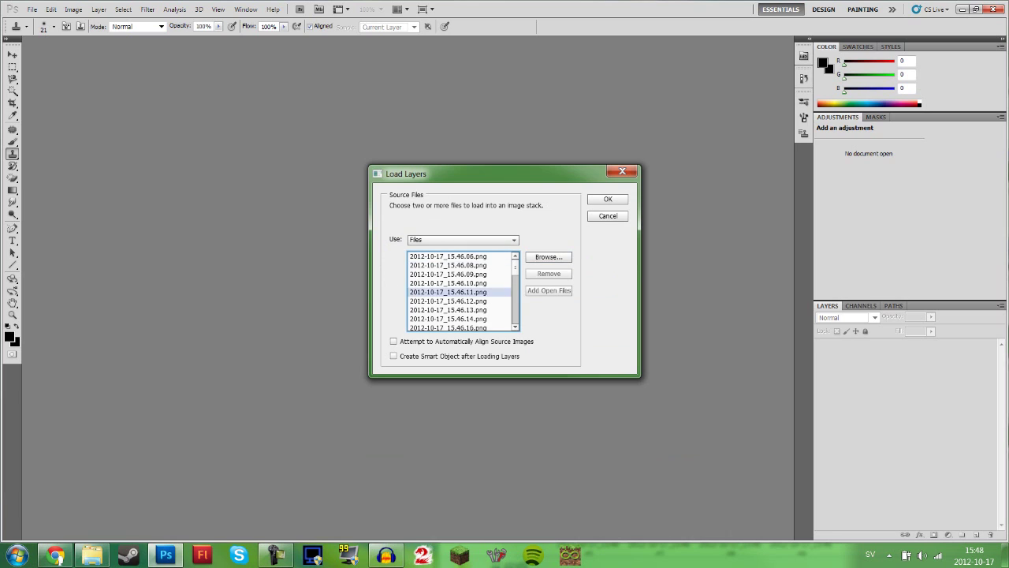
pyautogui.moveTo(515, 276)
pyautogui.mouseDown()
pyautogui.moveTo(515, 314)
pyautogui.moveTo(515, 266)
pyautogui.mouseUp()
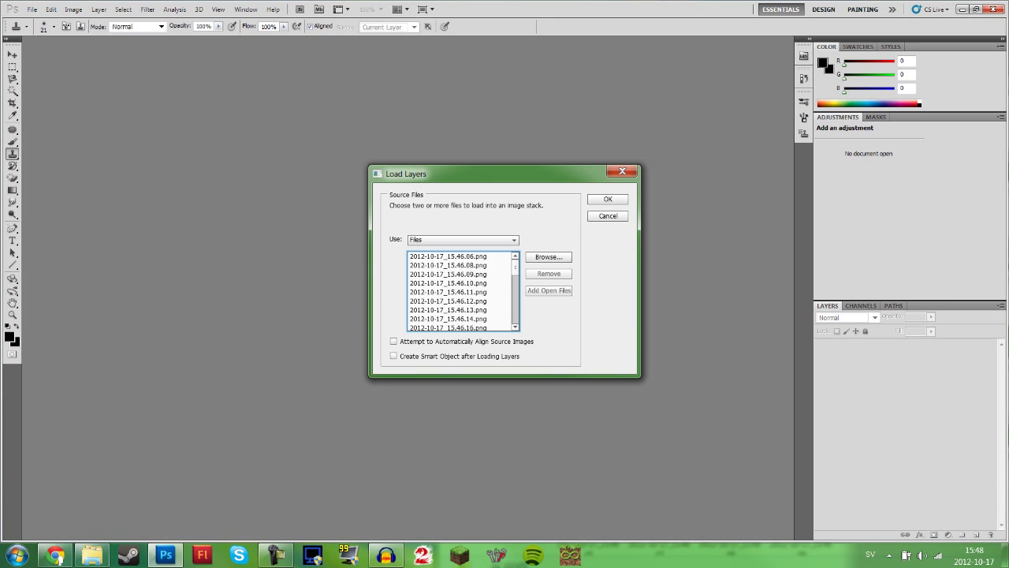
pyautogui.click(608, 199)
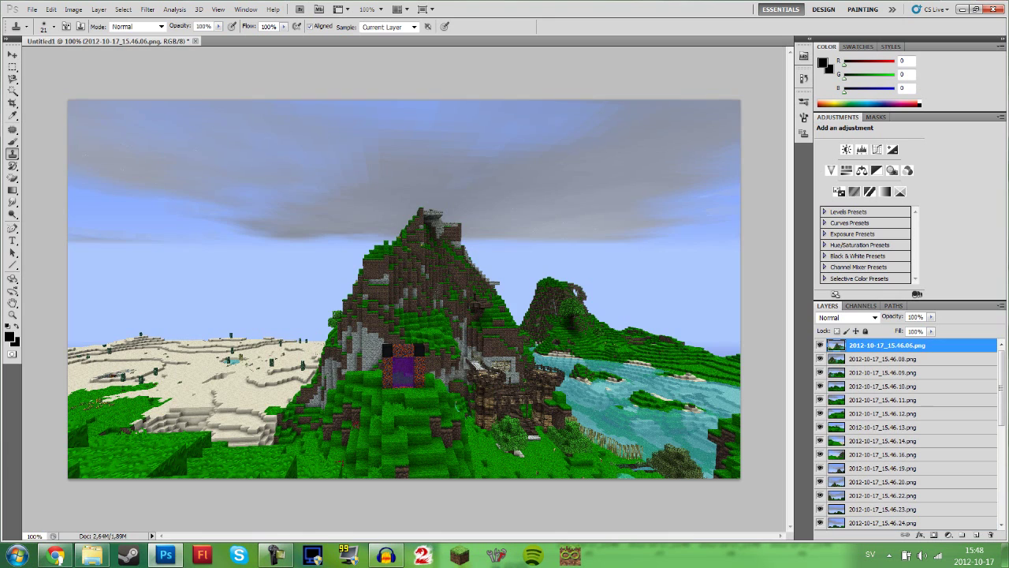
# - Auto-align all the layers using the Auto projection, with Vignette Removal and Geometric Distortion off
pyautogui.scroll(-6, 906, 434)
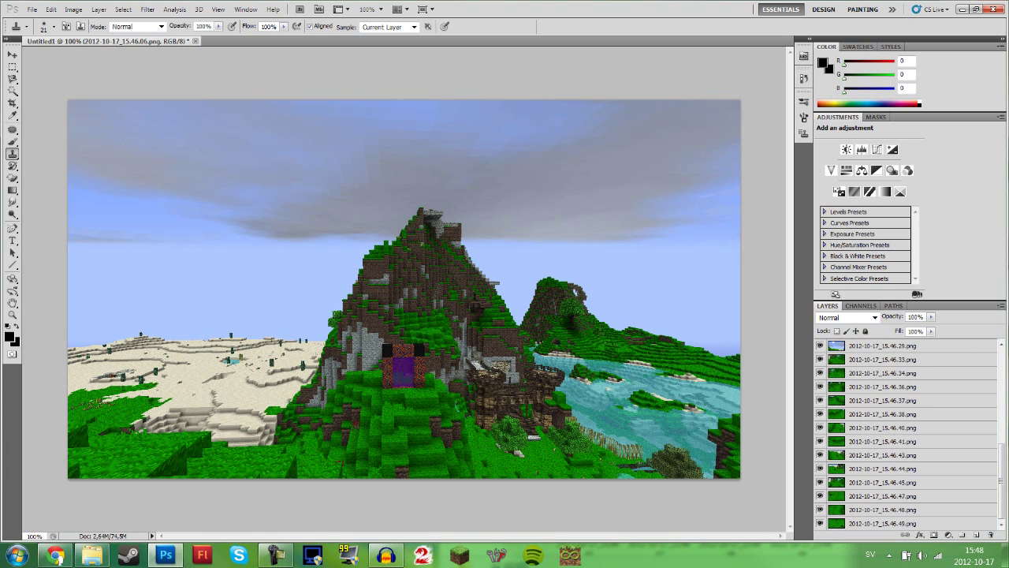
pyautogui.hotkey('ctrl', 'alt', 'a')
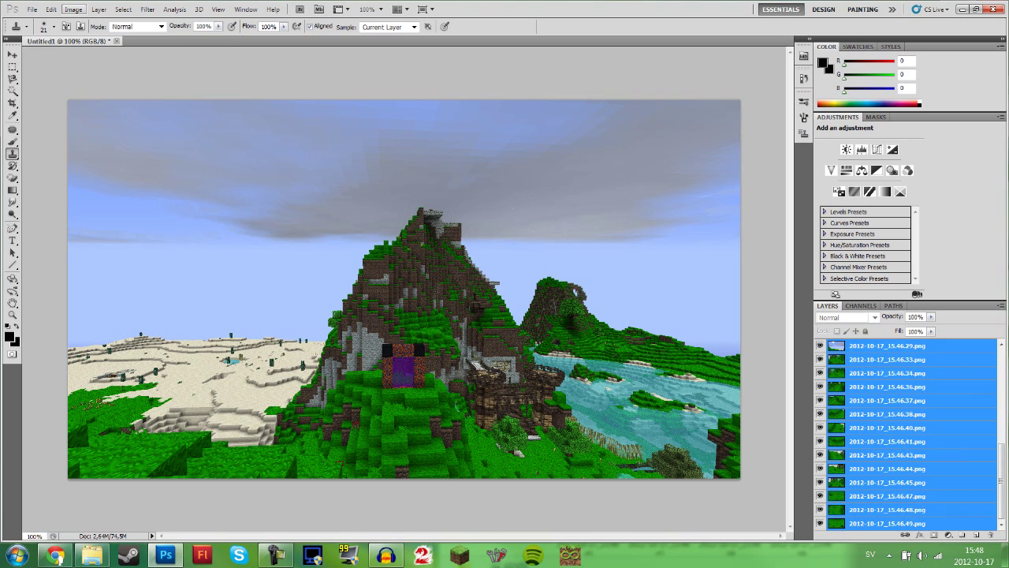
pyautogui.click(51, 9)
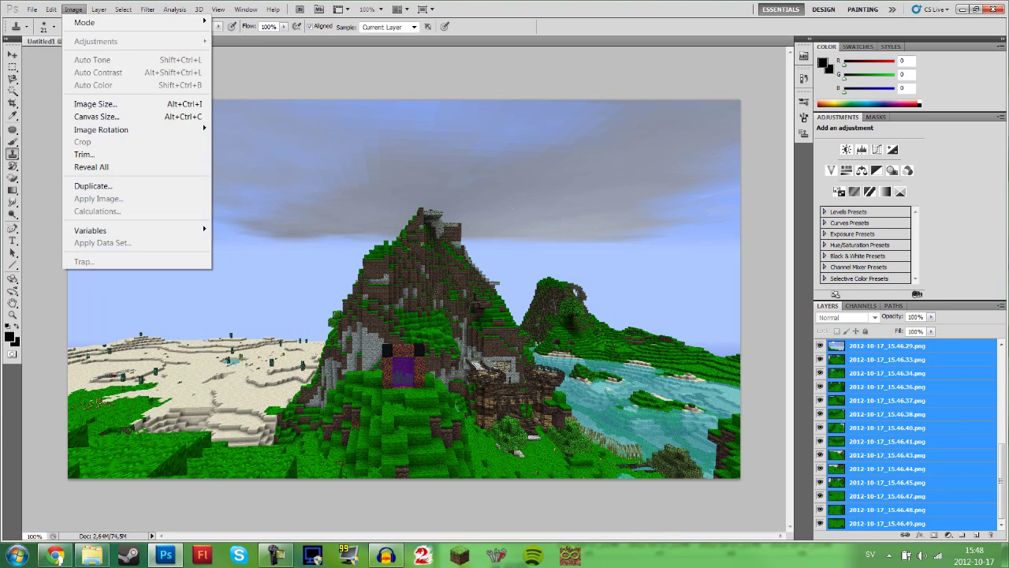
pyautogui.moveTo(73, 10)
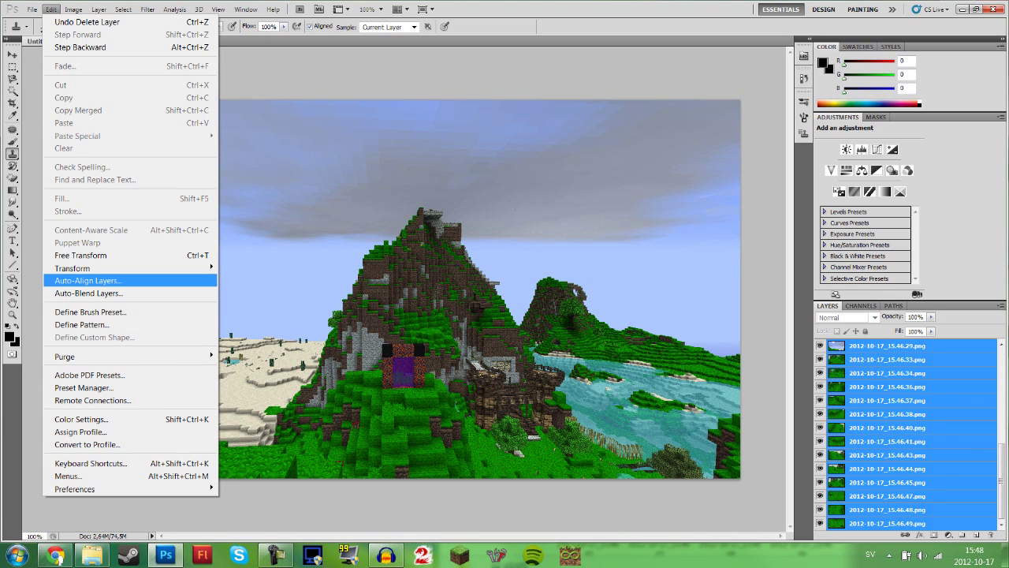
pyautogui.click(89, 280)
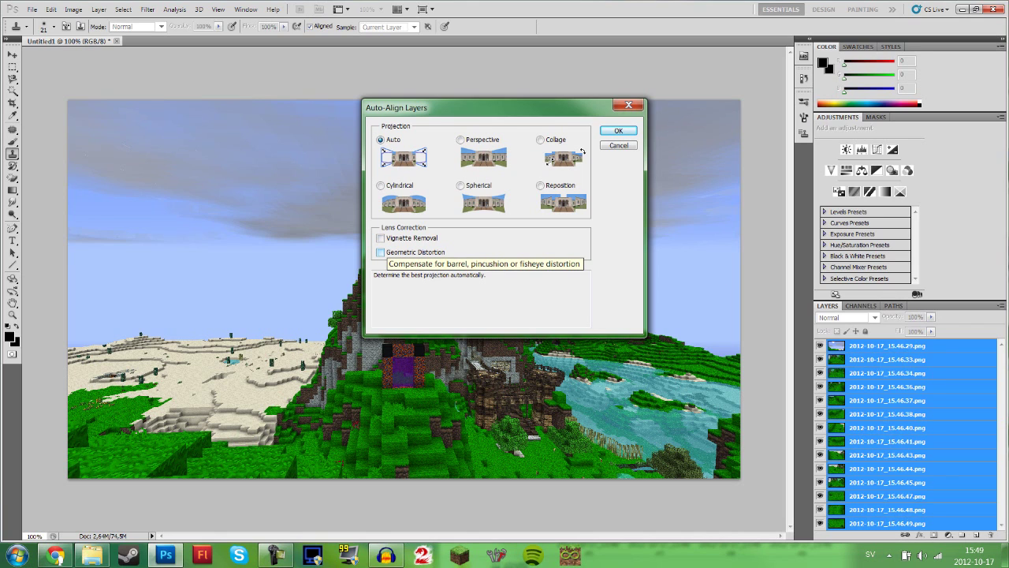
pyautogui.click(380, 237)
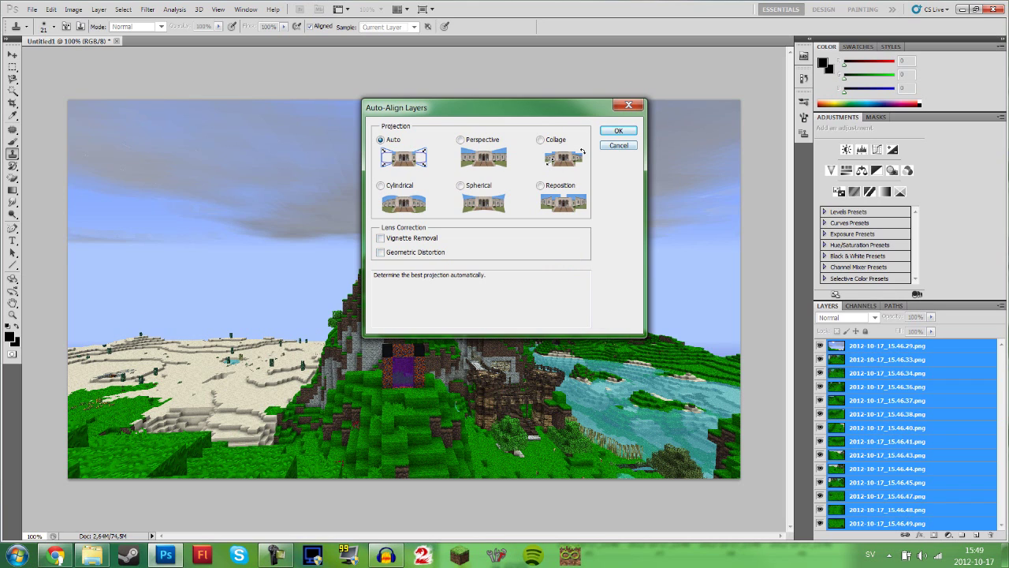
pyautogui.press('Return')
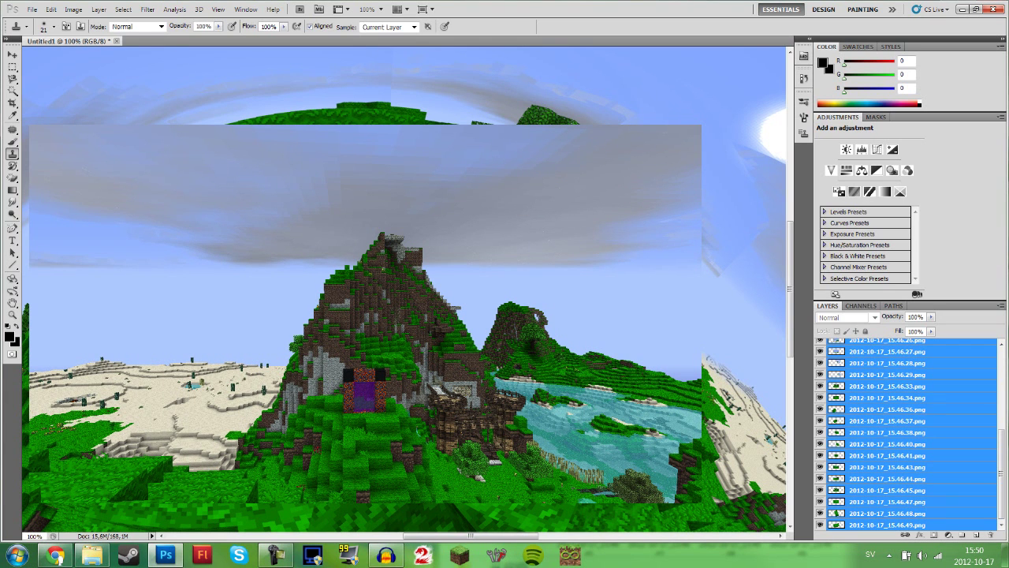
# - Examine the whole aligned panorama for screenshots that do not fit
pyautogui.scroll(-6, 404, 290)
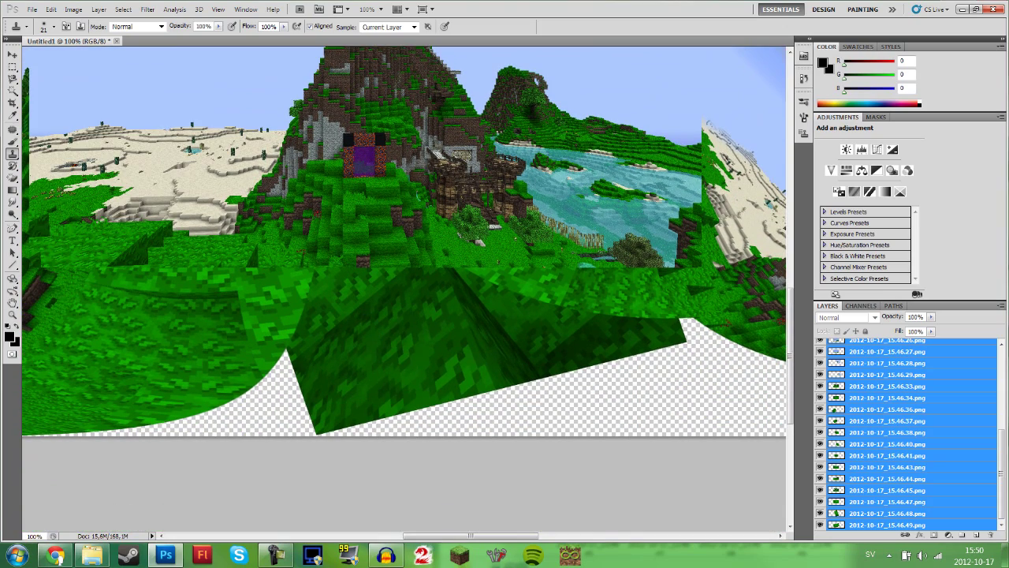
pyautogui.press('z')
pyautogui.moveTo(258, 352); pyautogui.dragTo(142, 353)
pyautogui.moveTo(284, 338); pyautogui.dragTo(296, 337)
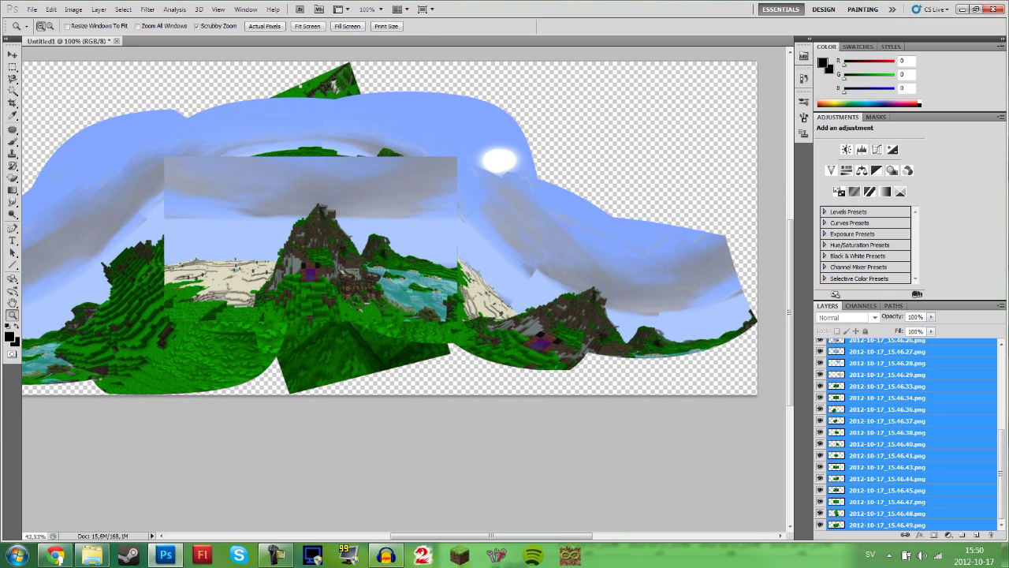
pyautogui.moveTo(473, 536); pyautogui.dragTo(443, 535)
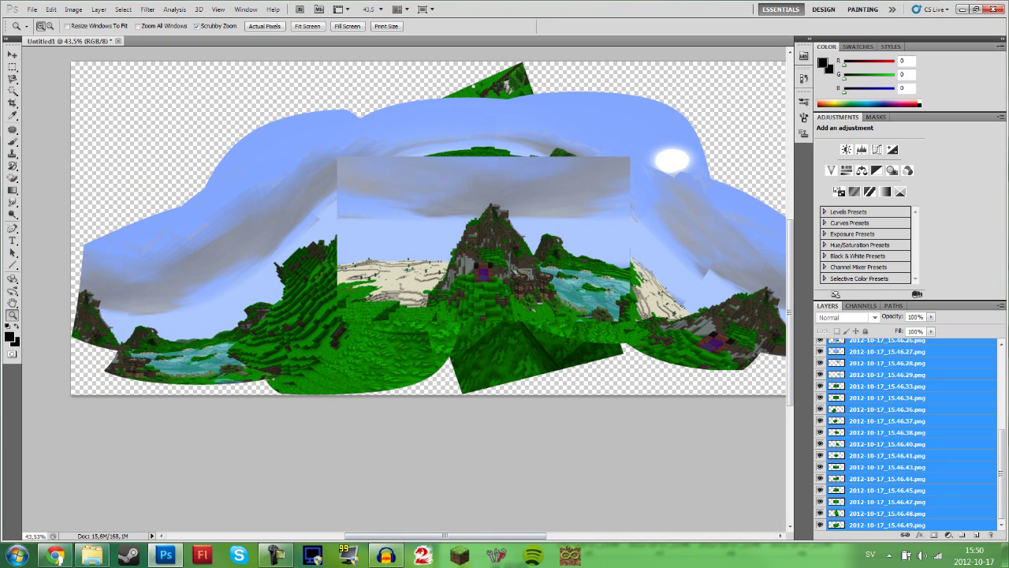
pyautogui.click(571, 276)
# - Delete the misplaced rectangular layers 2012-10-17_15.46.06.png and 2012-10-17_15.46.08.png from the panorama
pyautogui.click(11, 54)
pyautogui.click(887, 409)
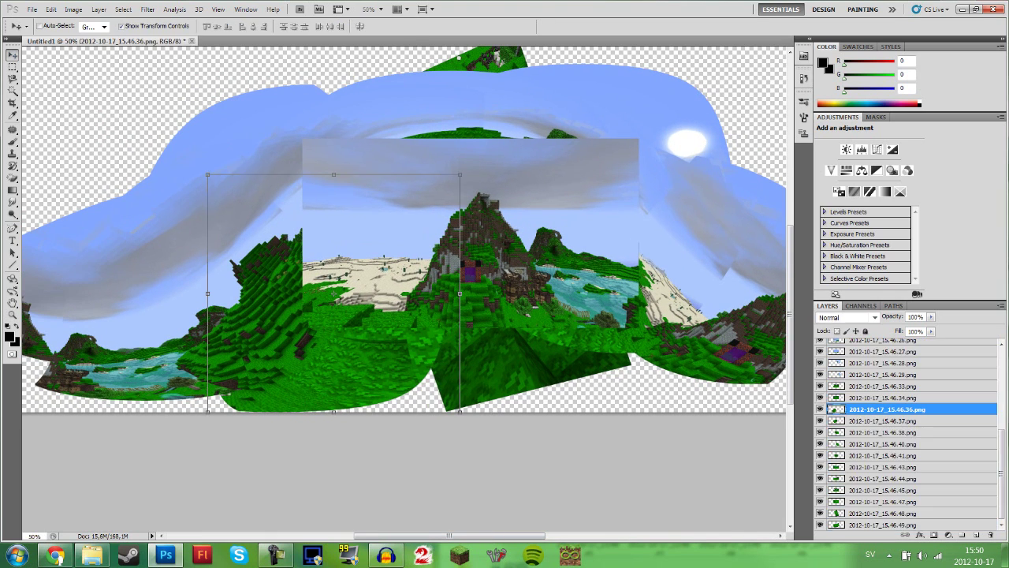
pyautogui.scroll(6, 887, 409)
pyautogui.scroll(4, 887, 434)
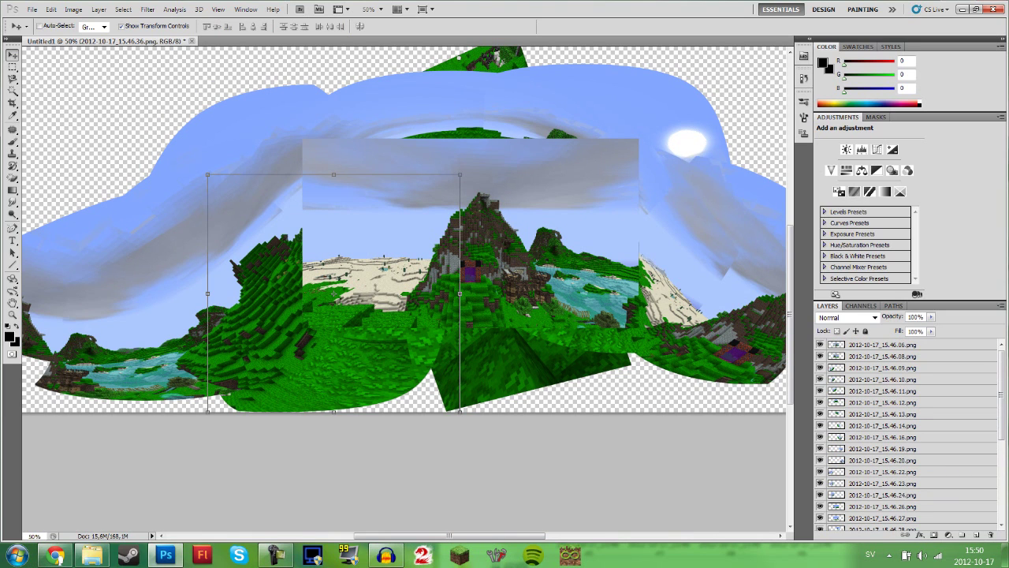
pyautogui.click(886, 344)
pyautogui.rightClick(877, 345)
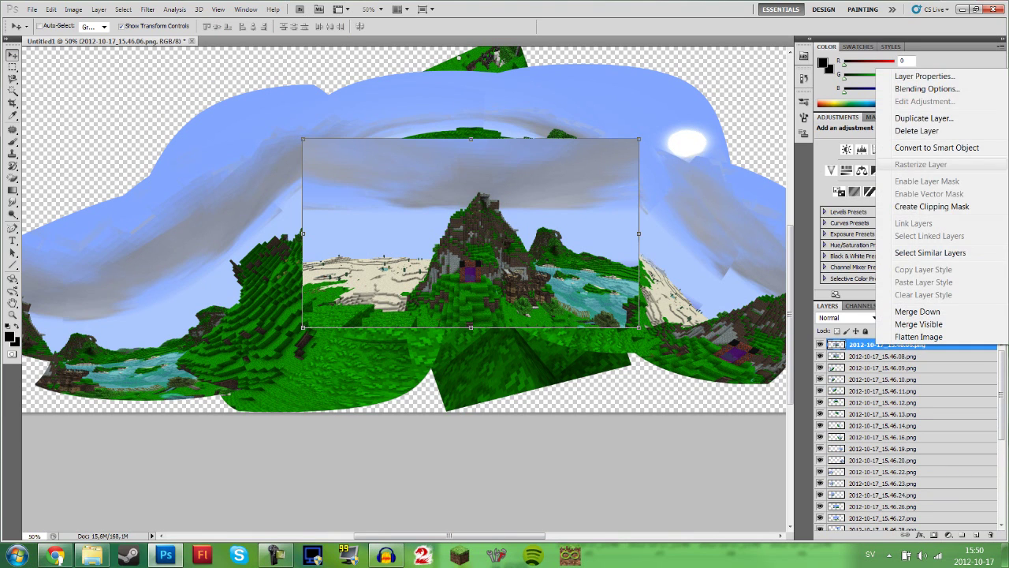
pyautogui.click(898, 131)
pyautogui.press('Return')
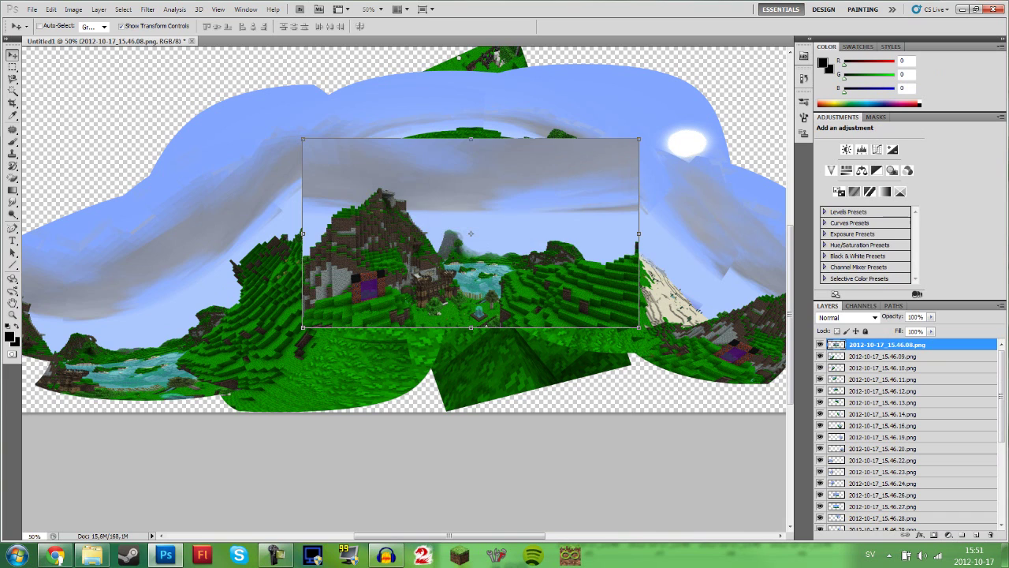
pyautogui.rightClick(876, 344)
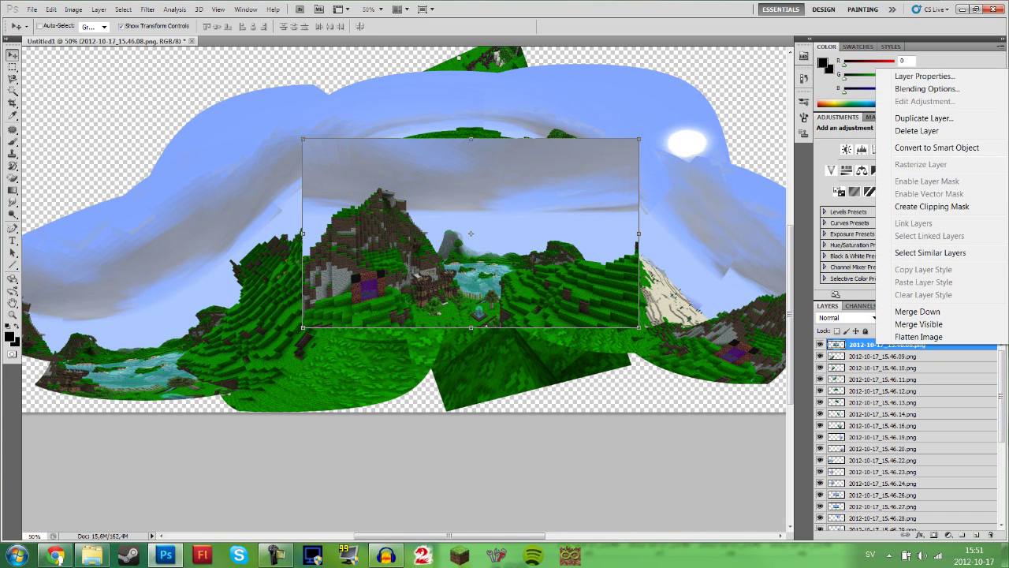
pyautogui.click(899, 131)
pyautogui.press('Return')
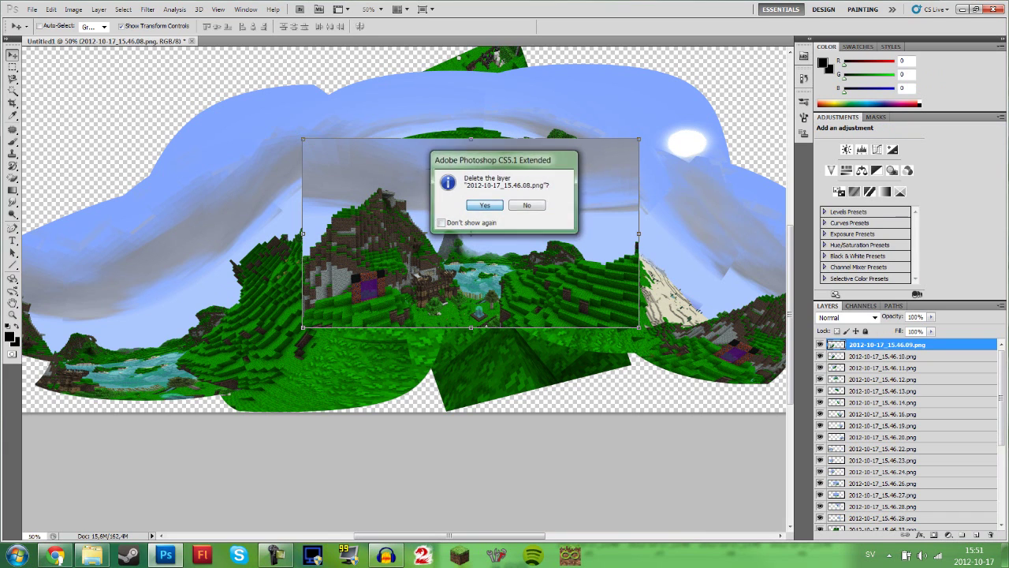
# - Examine the whole panorama in Untitled1 for any remaining misplaced screenshots
pyautogui.press('z')
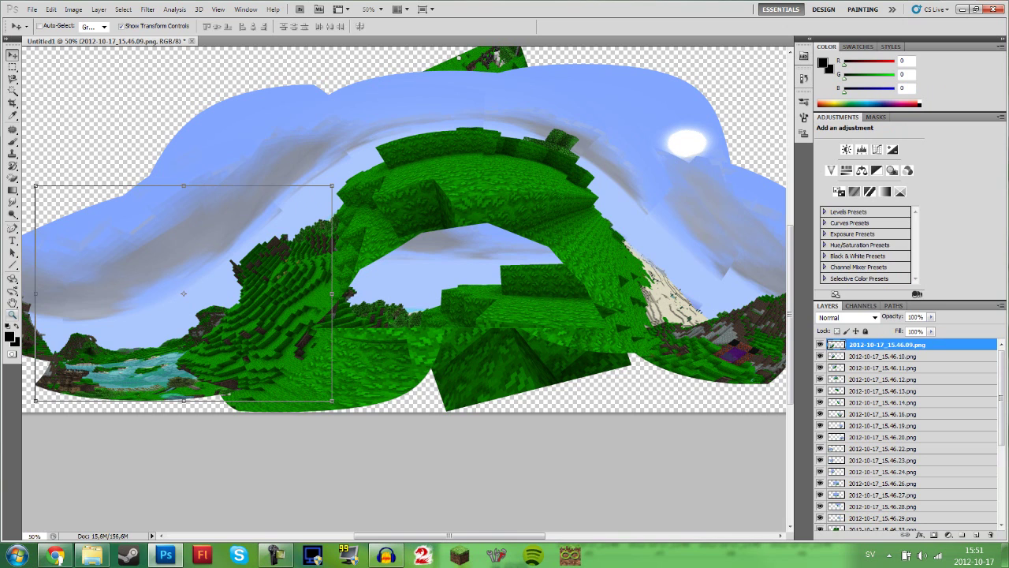
pyautogui.press('z')
pyautogui.moveTo(575, 391); pyautogui.dragTo(529, 391)
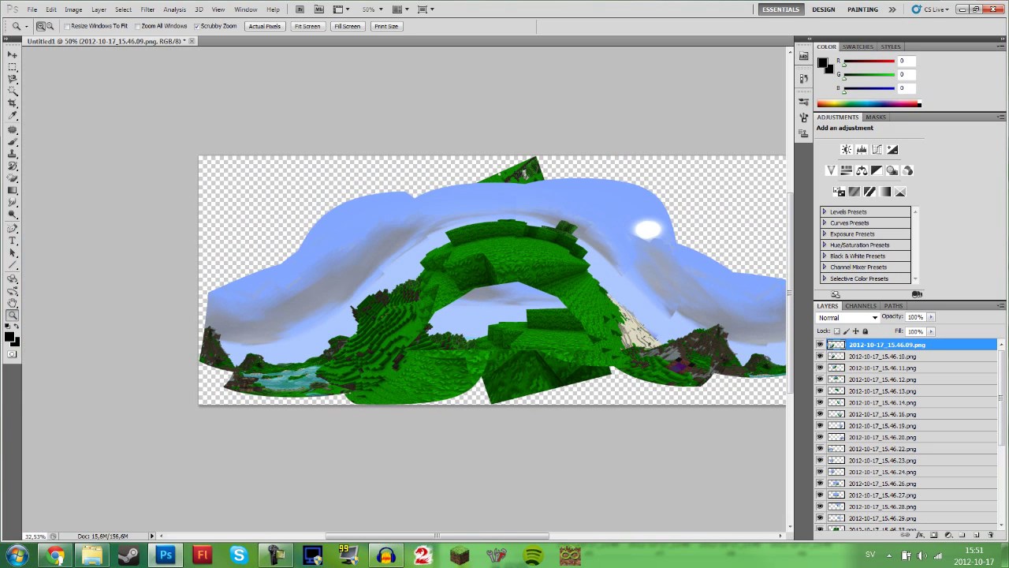
pyautogui.moveTo(651, 464); pyautogui.dragTo(661, 464)
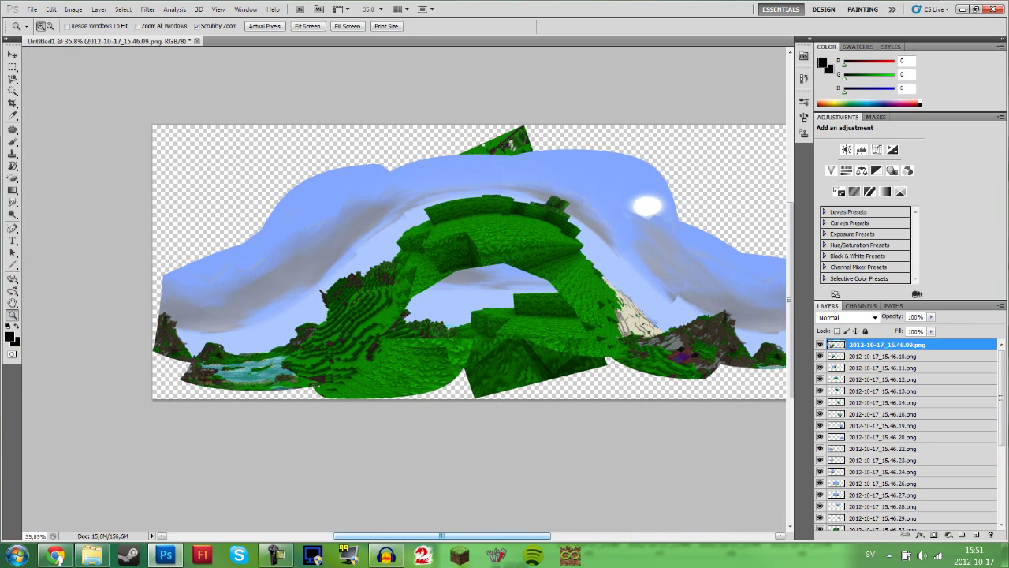
pyautogui.moveTo(441, 535); pyautogui.dragTo(472, 535)
pyautogui.hscroll(-1, 412, 260)
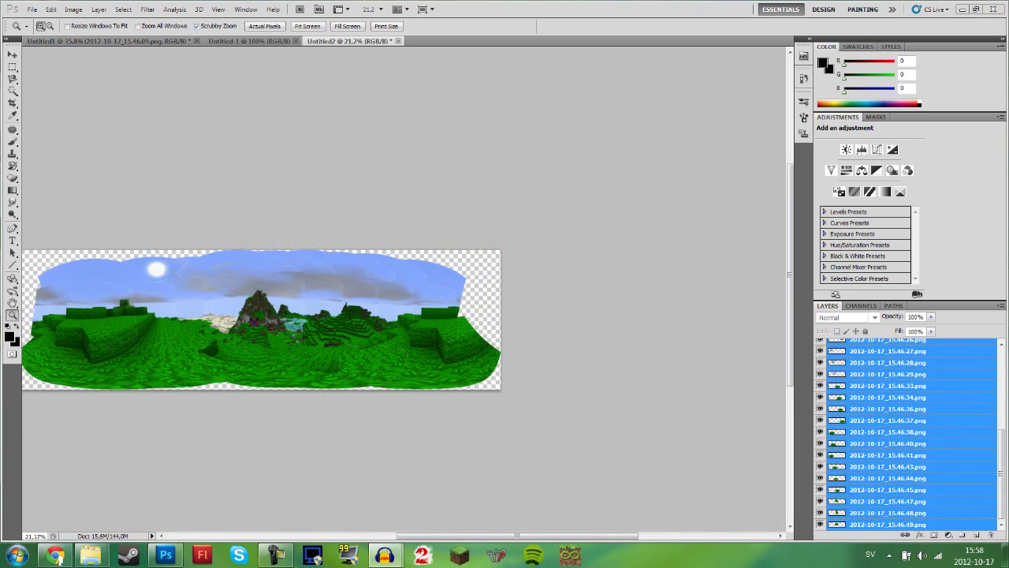
# - Examine the realigned panorama in Untitled2 from end to end, and inspect the seams in the cloudy sky up close
pyautogui.click(184, 265)
pyautogui.moveTo(184, 266); pyautogui.dragTo(326, 347)
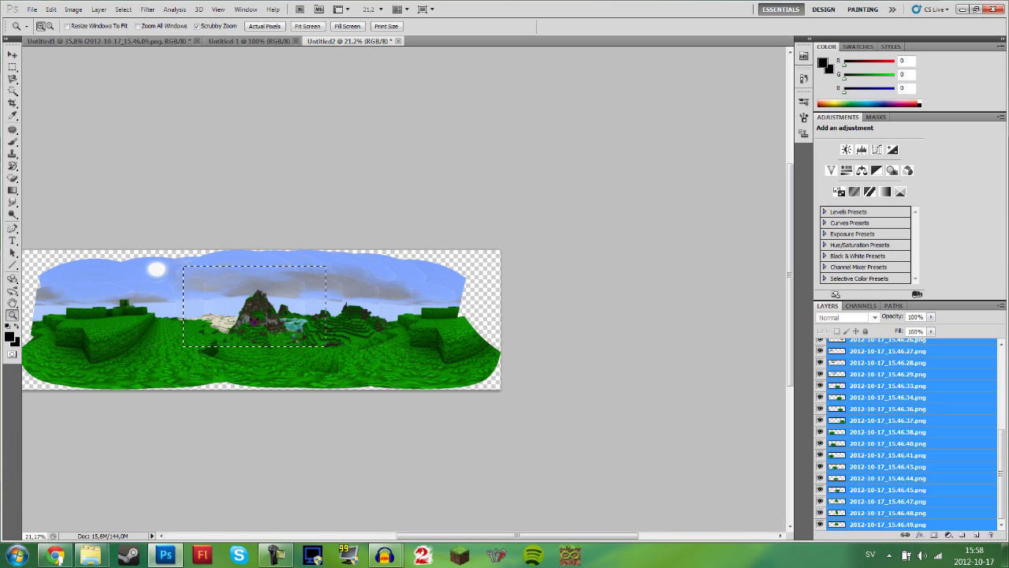
pyautogui.moveTo(206, 324); pyautogui.dragTo(215, 324)
pyautogui.moveTo(249, 373); pyautogui.dragTo(312, 373)
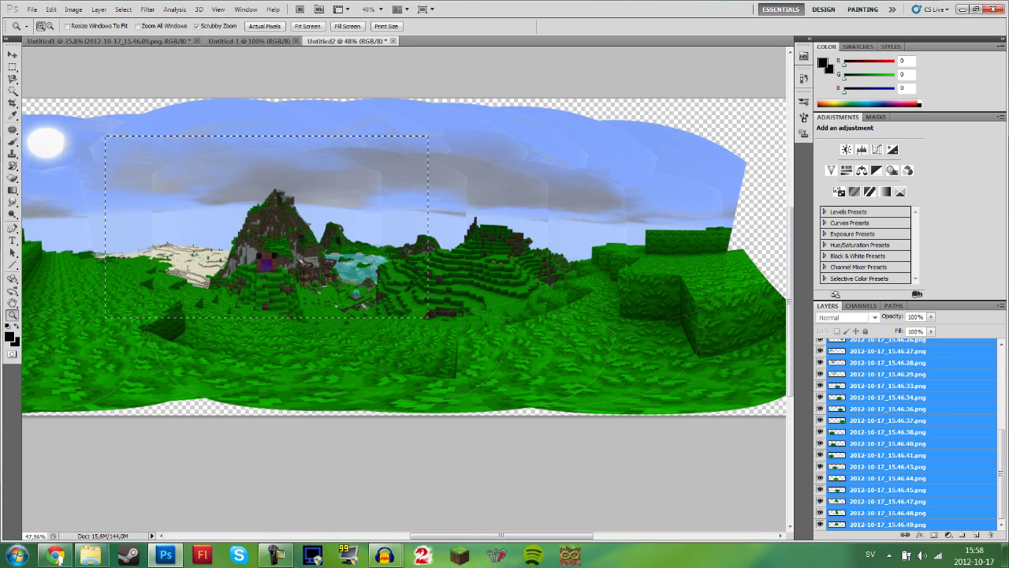
pyautogui.moveTo(502, 536); pyautogui.dragTo(389, 536)
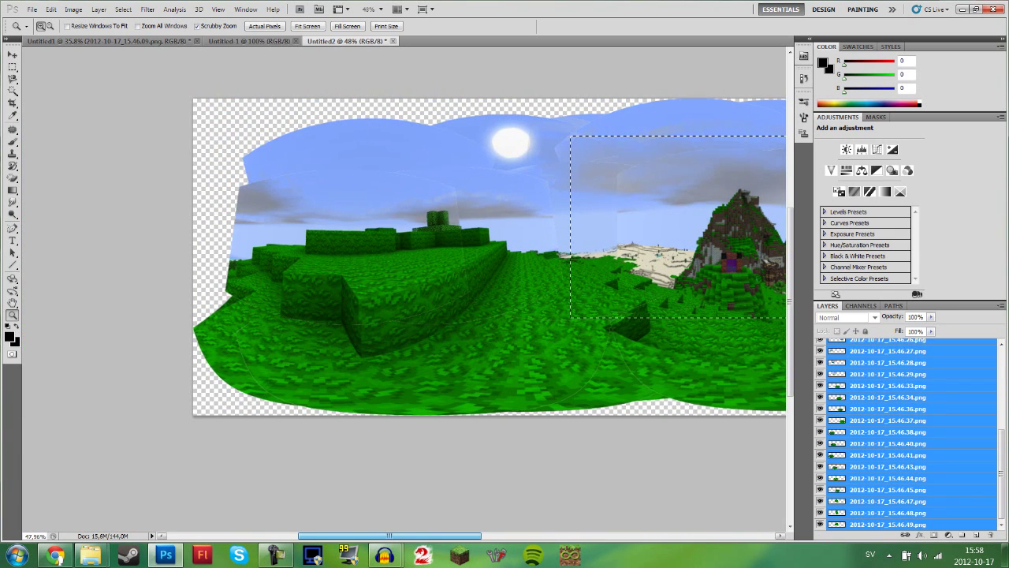
pyautogui.hscroll(6, 488, 316)
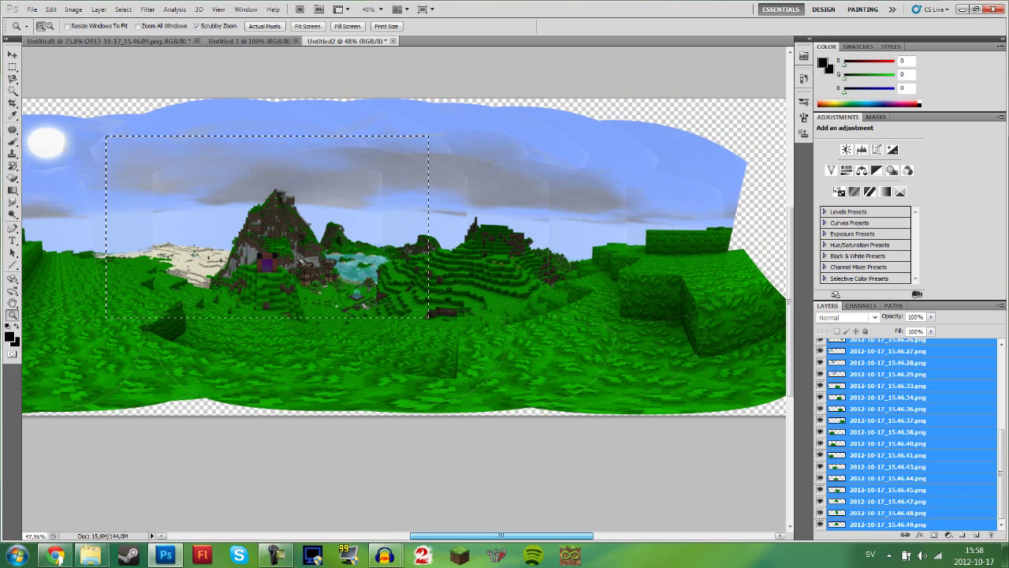
pyautogui.hscroll(-4, 405, 257)
pyautogui.hscroll(4, 404, 257)
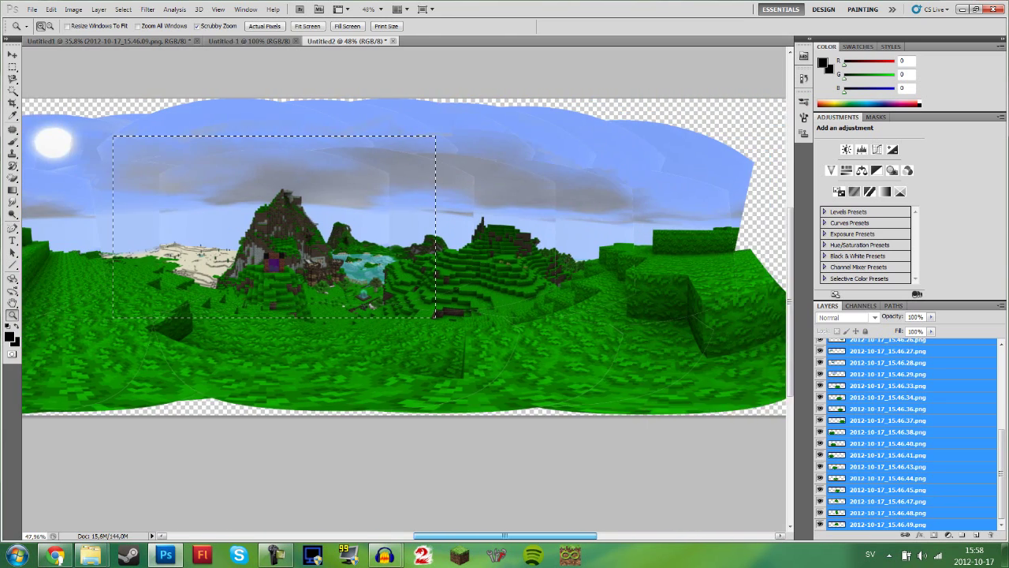
pyautogui.moveTo(506, 536); pyautogui.dragTo(497, 536)
pyautogui.moveTo(515, 474); pyautogui.dragTo(448, 474)
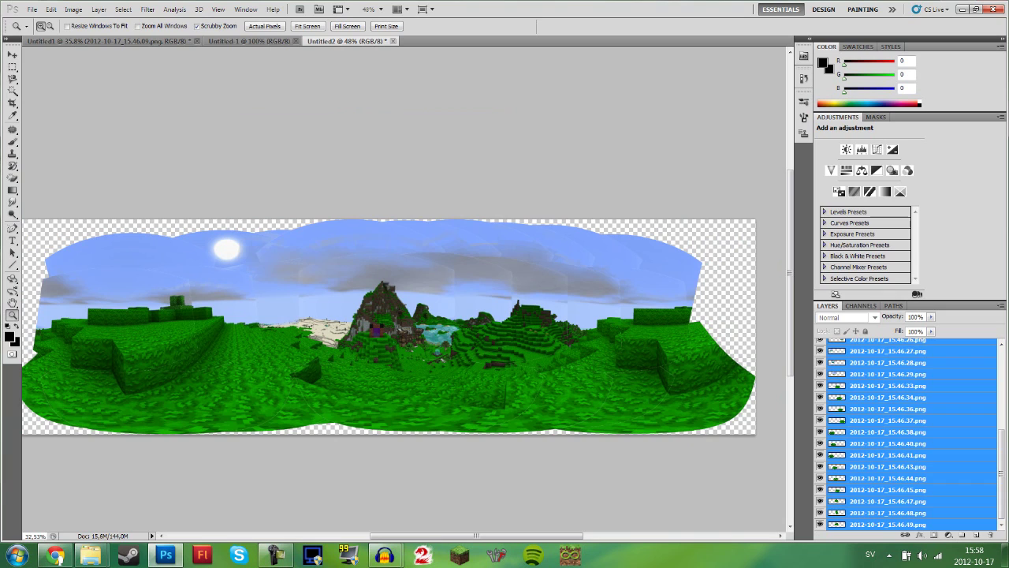
pyautogui.moveTo(510, 260); pyautogui.dragTo(670, 260)
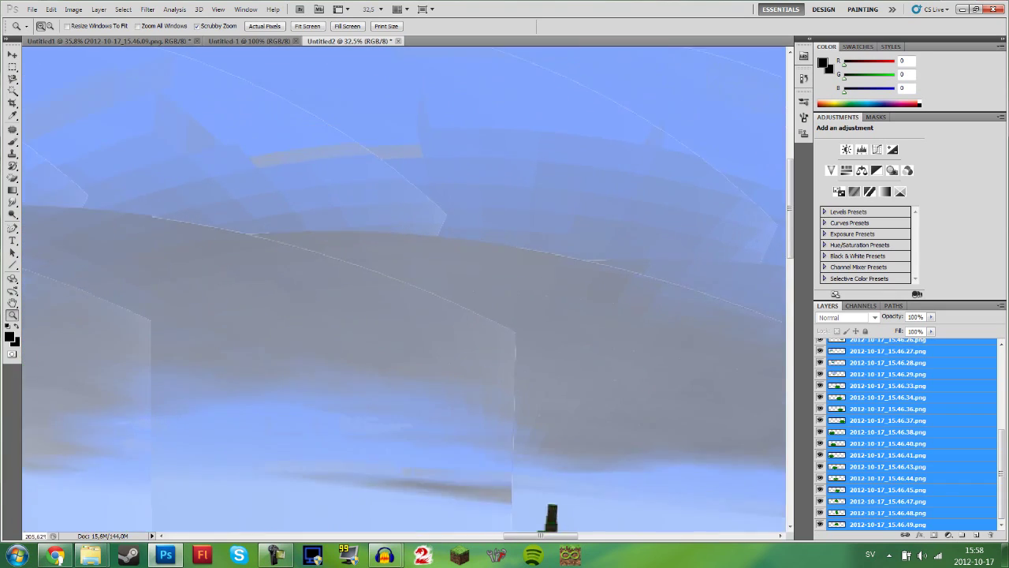
pyautogui.scroll(4, 508, 254)
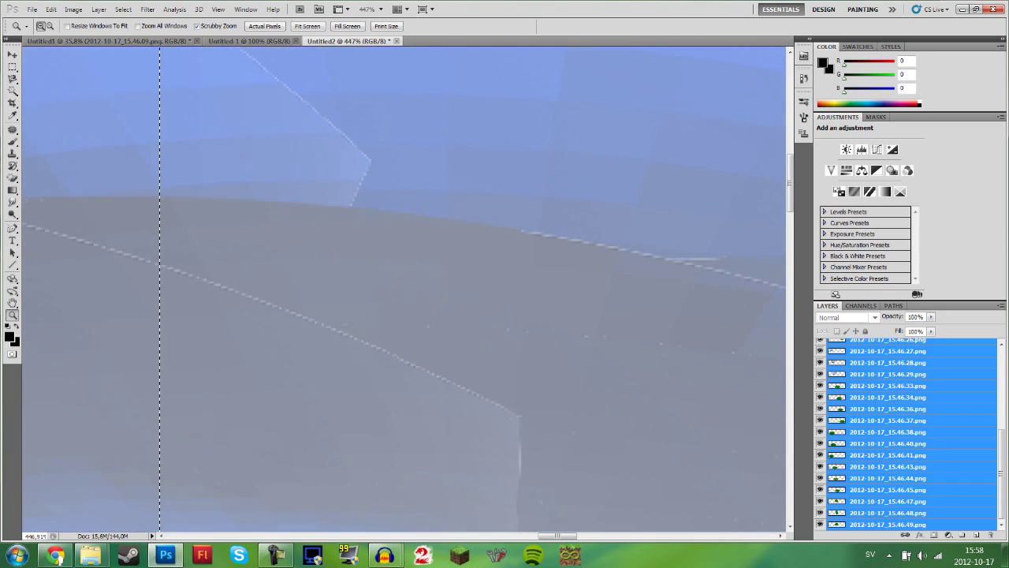
pyautogui.scroll(-10, 409, 292)
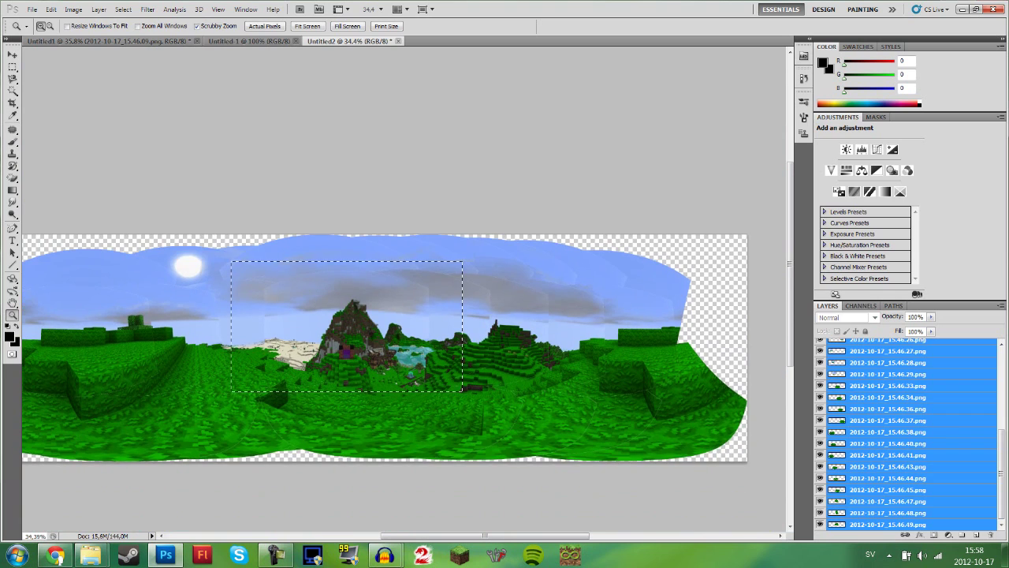
pyautogui.scroll(-1, 409, 293)
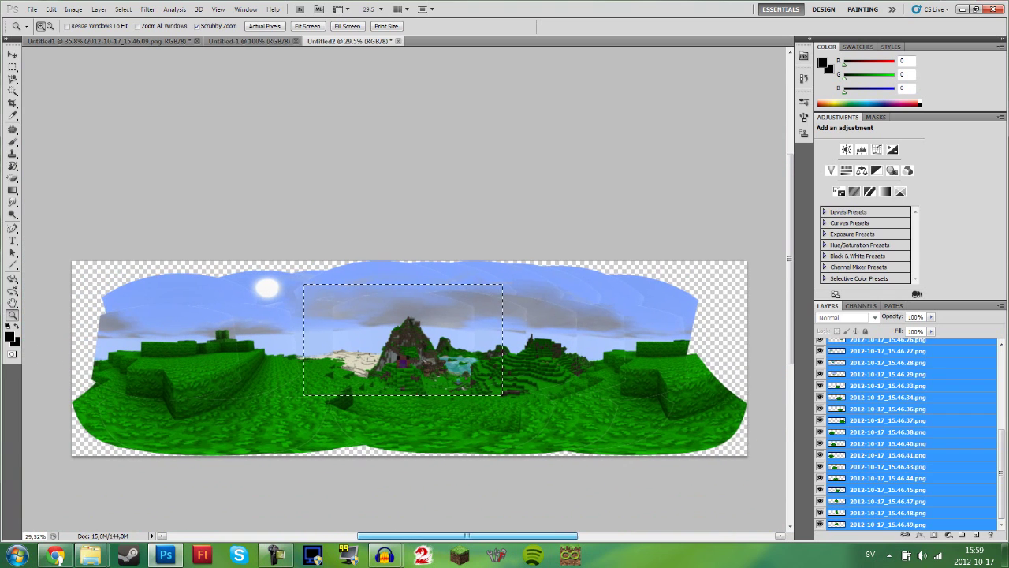
pyautogui.moveTo(468, 536); pyautogui.dragTo(463, 536)
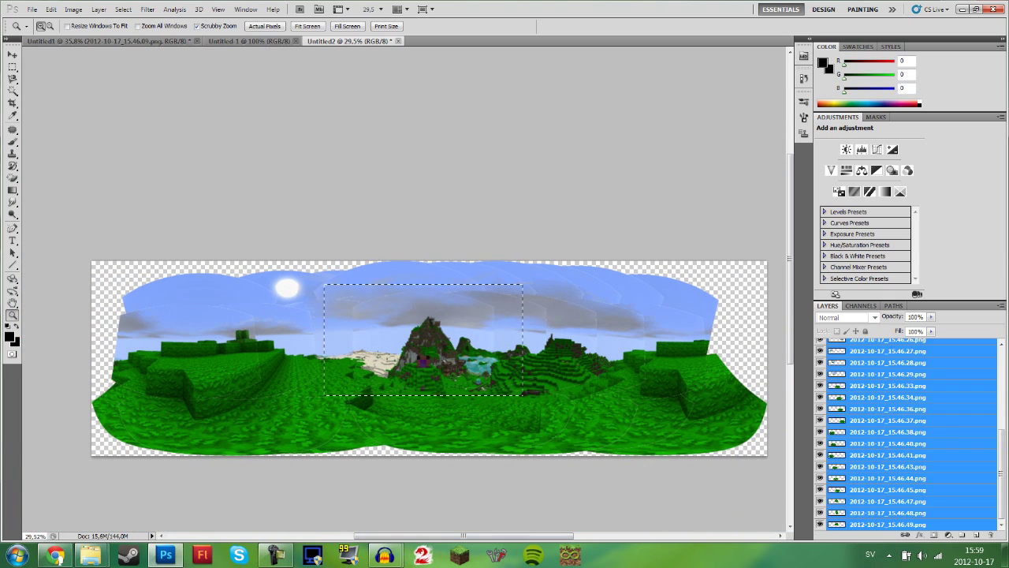
# - Clear the selection and auto-blend all the layers with the Panorama method and Seamless Tones and Colors on
pyautogui.press('m')
pyautogui.hotkey('ctrl', 'd')
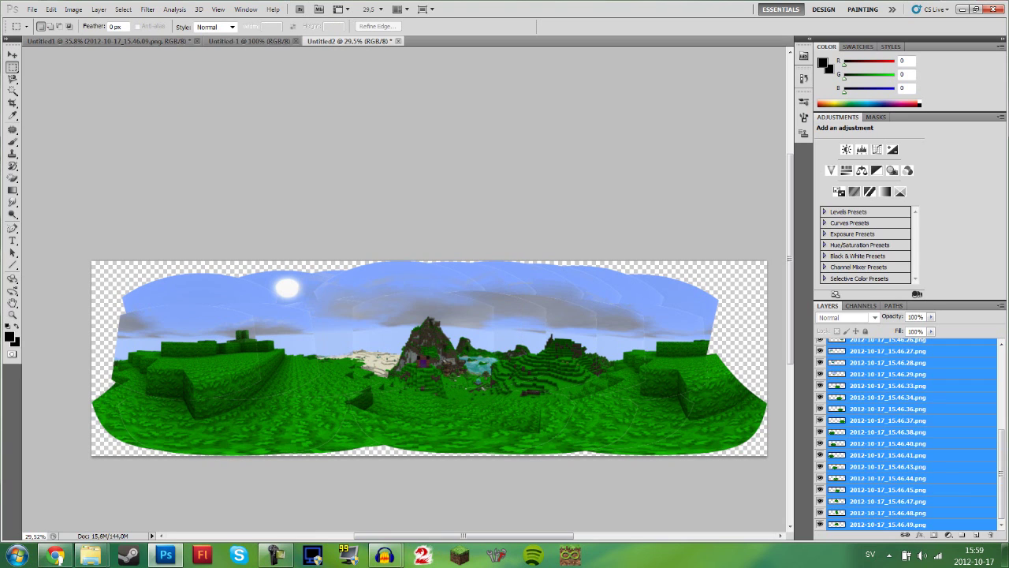
pyautogui.press('v')
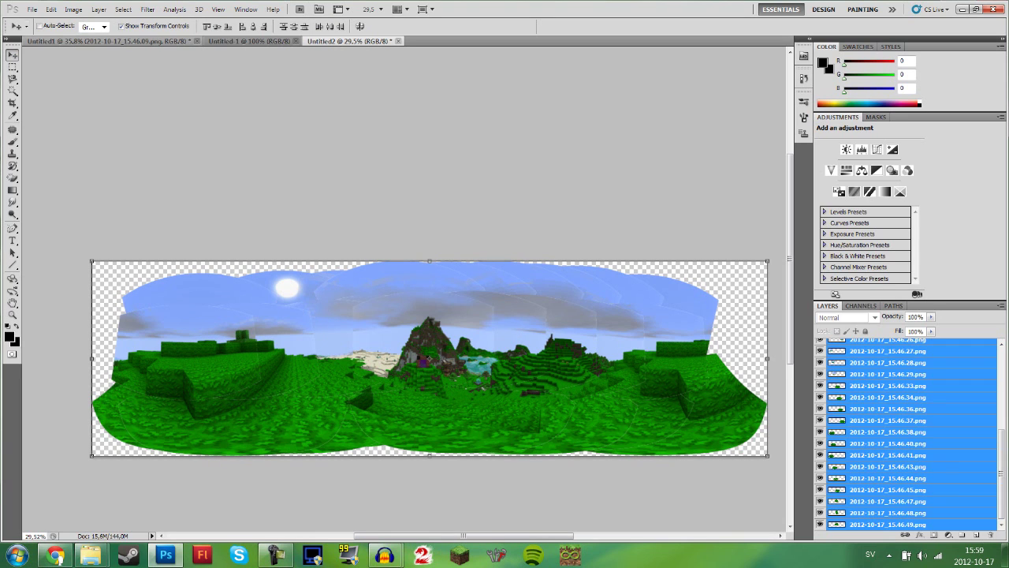
pyautogui.click(51, 9)
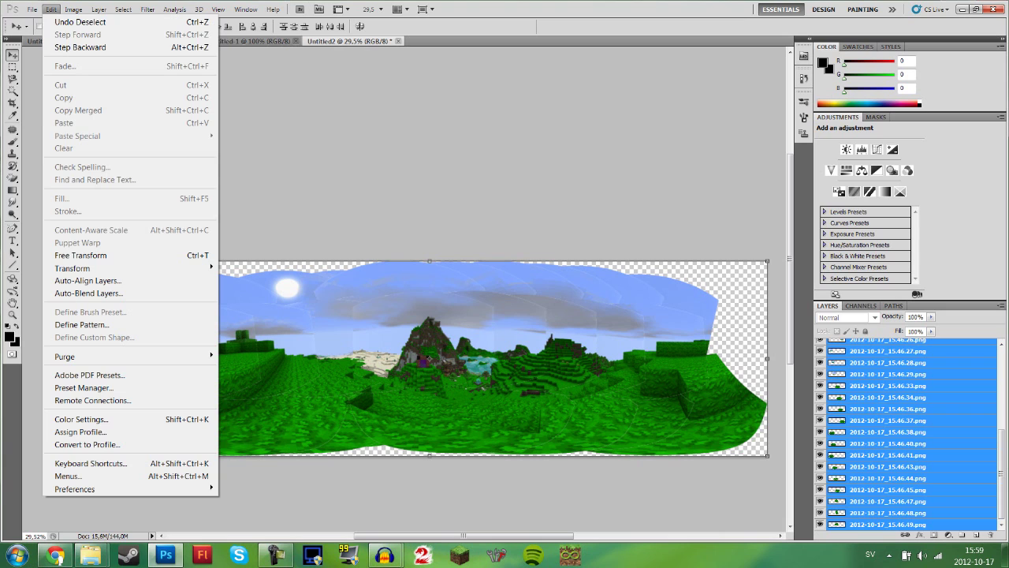
pyautogui.click(86, 293)
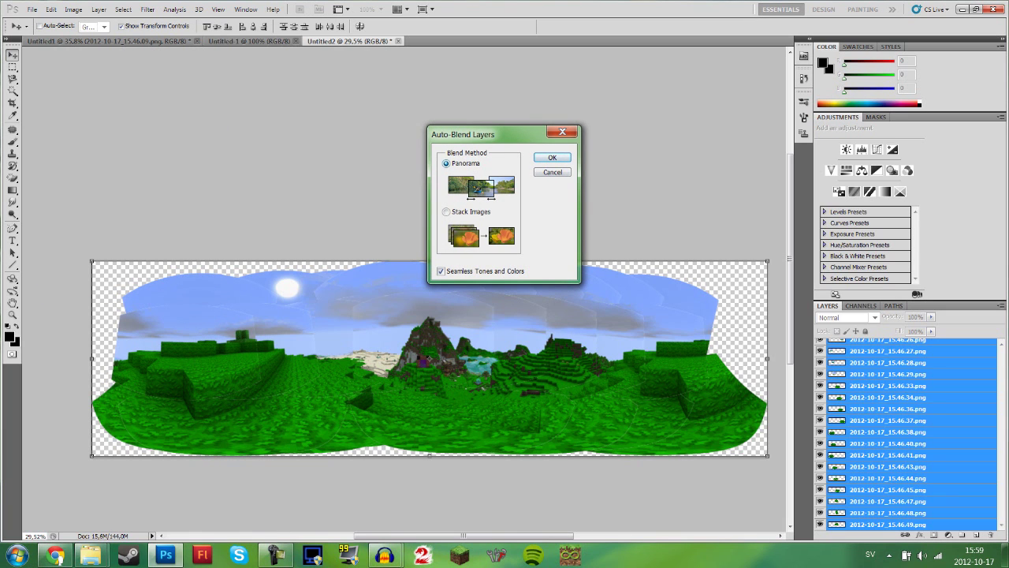
pyautogui.press('Return')
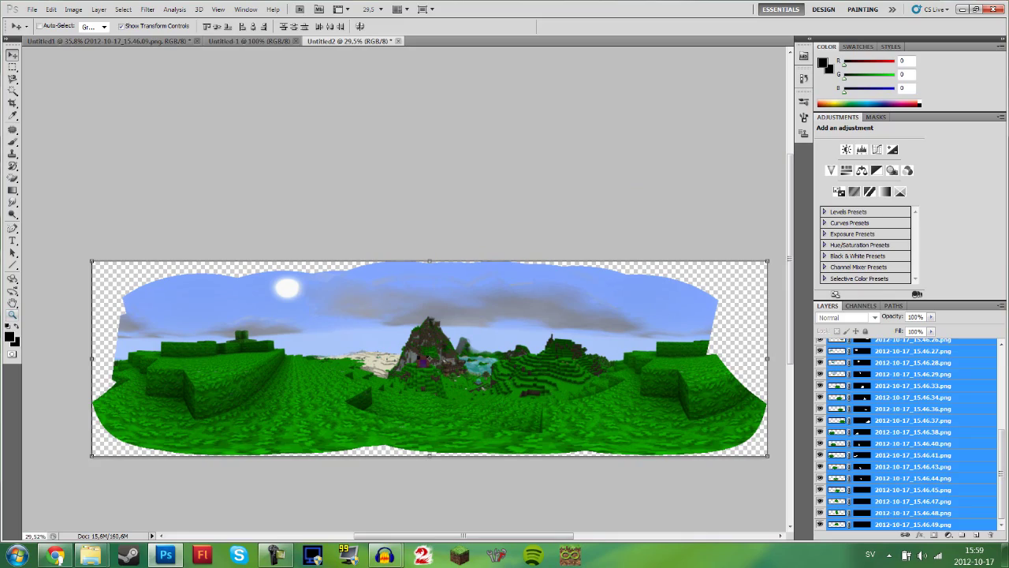
# - Crop the blended panorama to a rectangle inside its wavy outline, cutting off all the transparent edges
pyautogui.click(12, 315)
pyautogui.moveTo(404, 383)
pyautogui.mouseDown()
pyautogui.moveTo(605, 383)
pyautogui.moveTo(407, 383)
pyautogui.mouseUp()
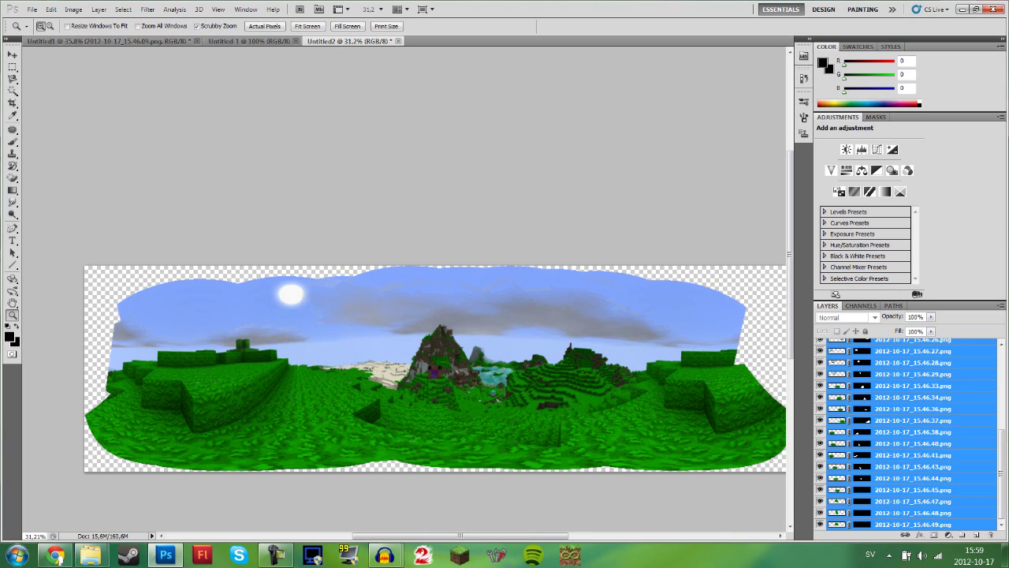
pyautogui.moveTo(533, 413); pyautogui.dragTo(520, 367)
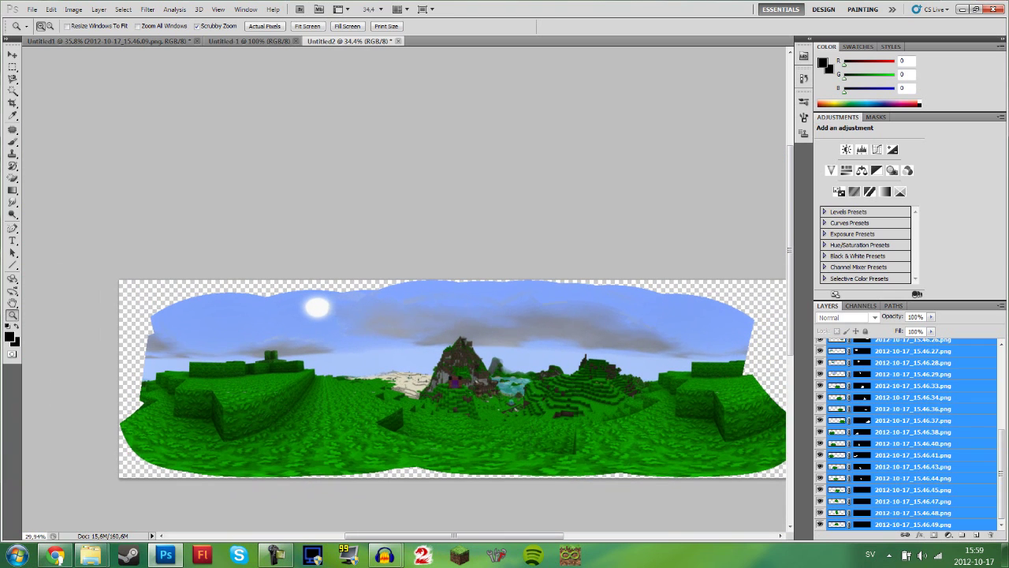
pyautogui.scroll(-4, 521, 367)
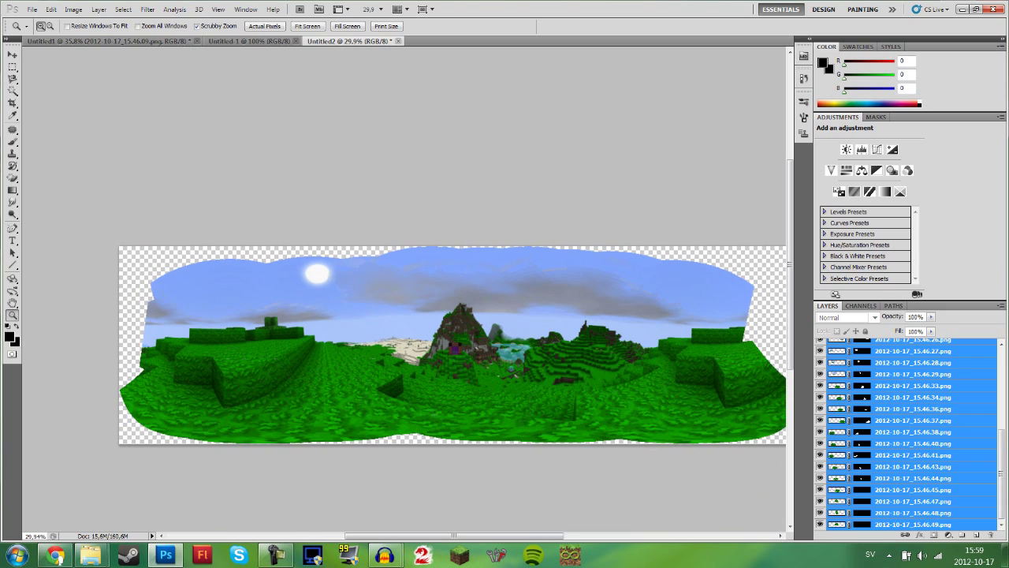
pyautogui.moveTo(512, 536); pyautogui.dragTo(520, 536)
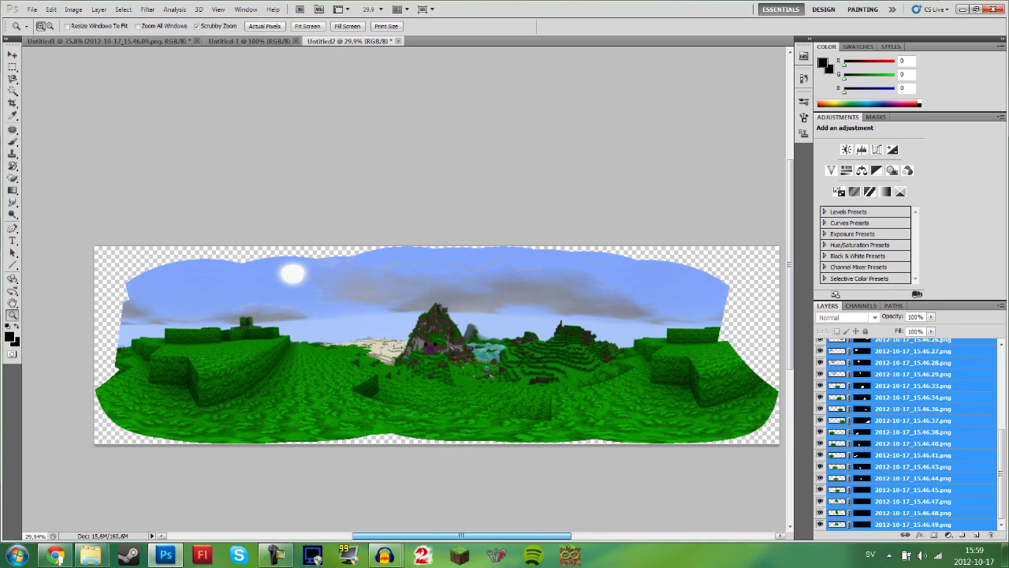
pyautogui.click(13, 103)
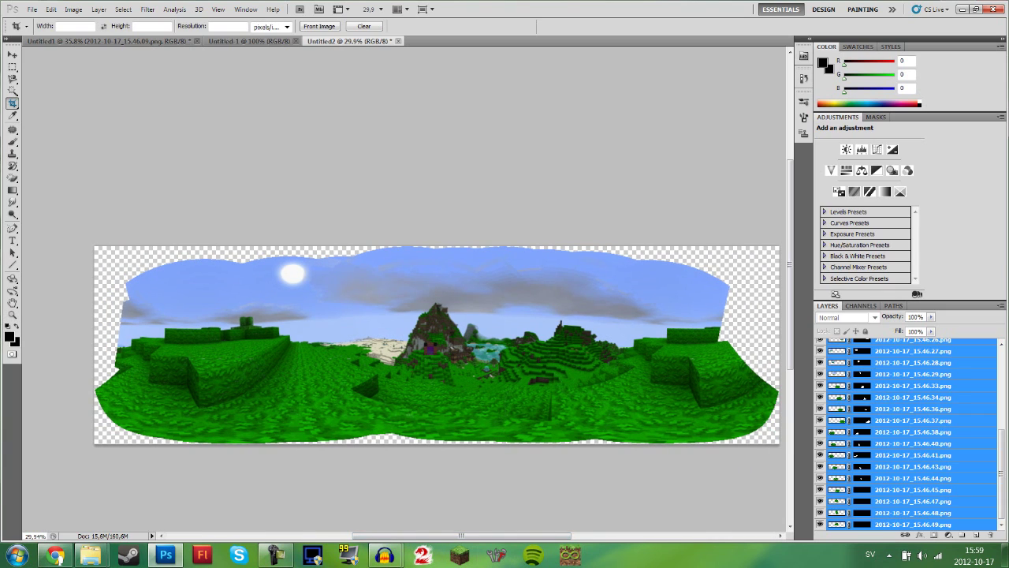
pyautogui.click(13, 103)
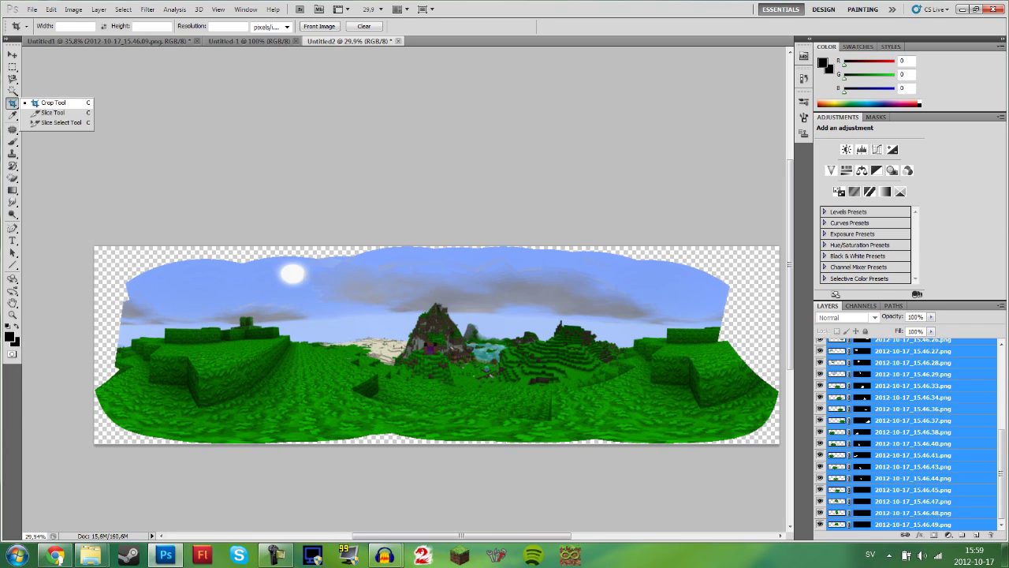
pyautogui.click(54, 103)
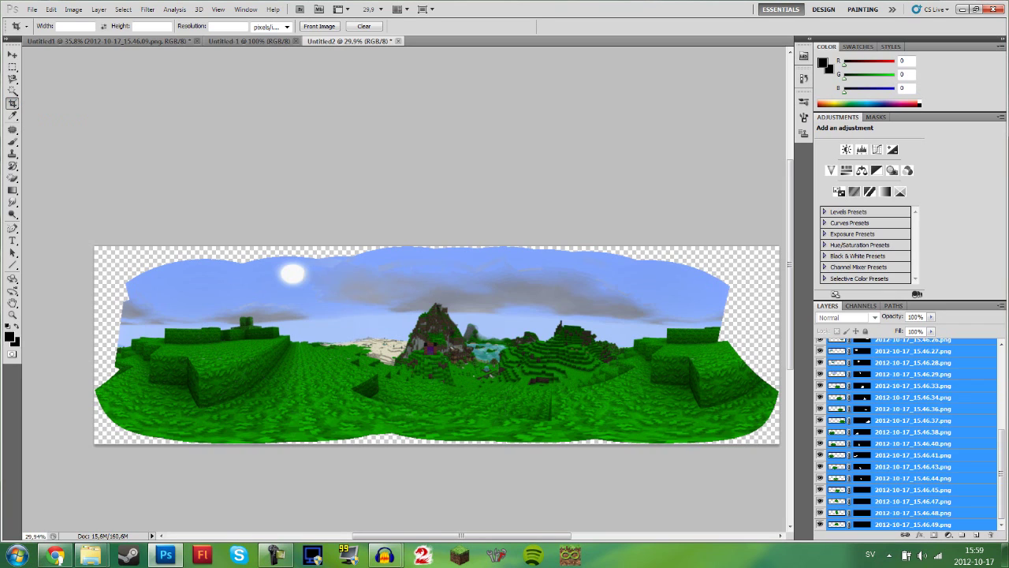
pyautogui.moveTo(139, 277); pyautogui.dragTo(712, 426)
pyautogui.moveTo(720, 422); pyautogui.dragTo(714, 435)
pyautogui.moveTo(714, 435); pyautogui.dragTo(712, 430)
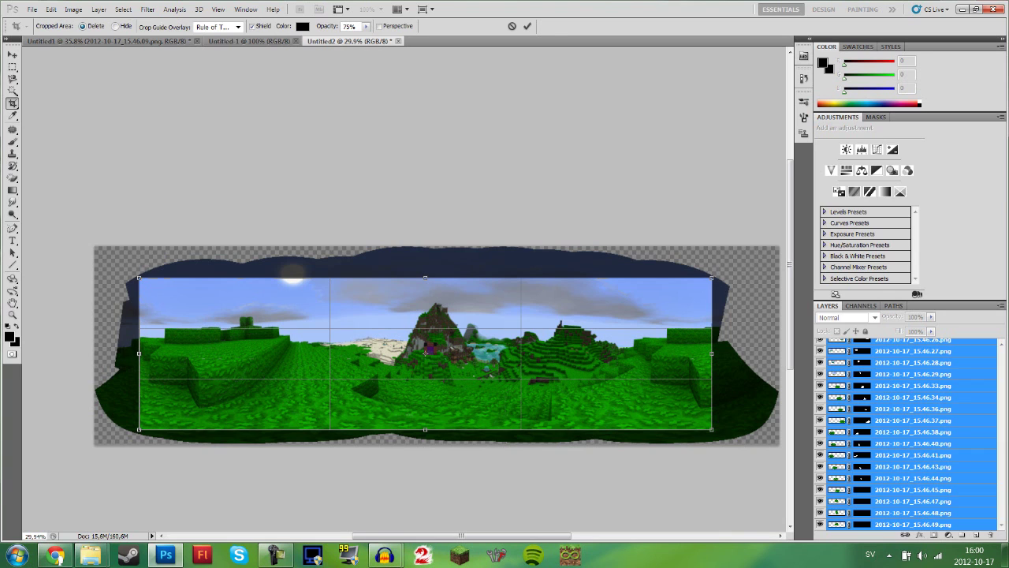
pyautogui.press('Return')
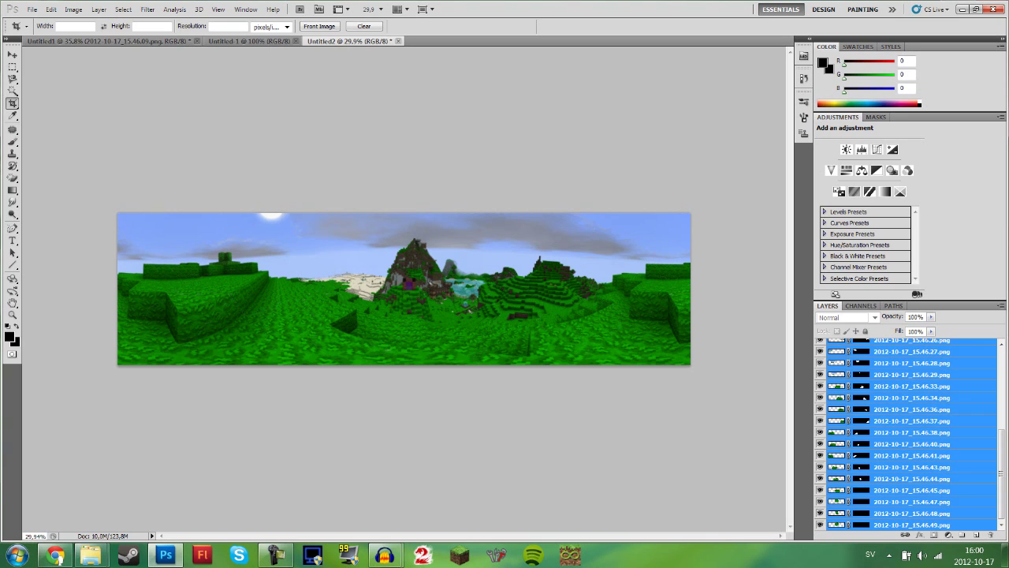
# - Crop both ends of the panorama at full height so the overlapping scenery is removed and the two sides match up
pyautogui.moveTo(140, 213)
pyautogui.mouseDown()
pyautogui.moveTo(160, 273)
pyautogui.moveTo(640, 360)
pyautogui.mouseUp()
pyautogui.press('Return')
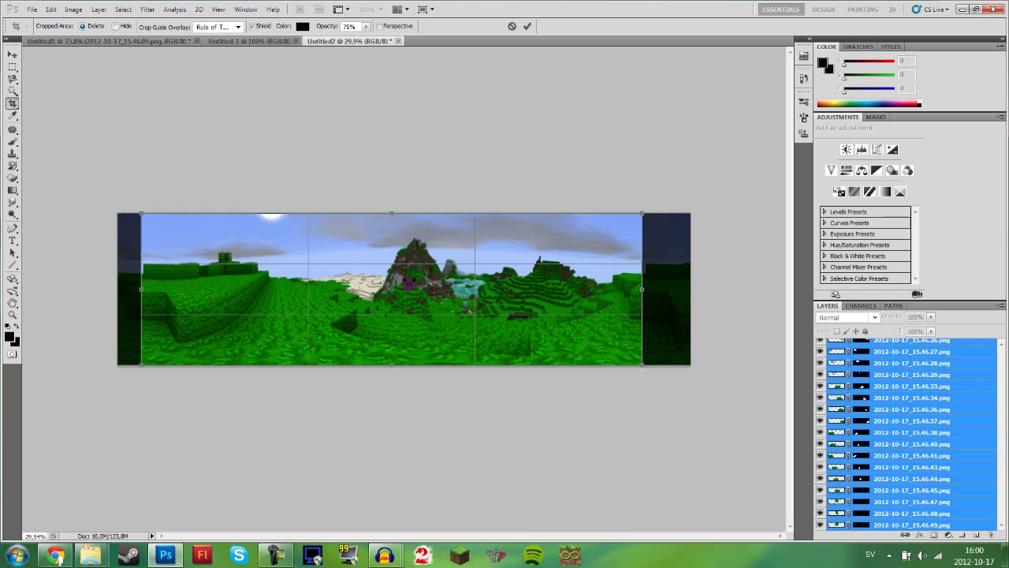
pyautogui.moveTo(641, 290); pyautogui.dragTo(643, 290)
pyautogui.press('Return')
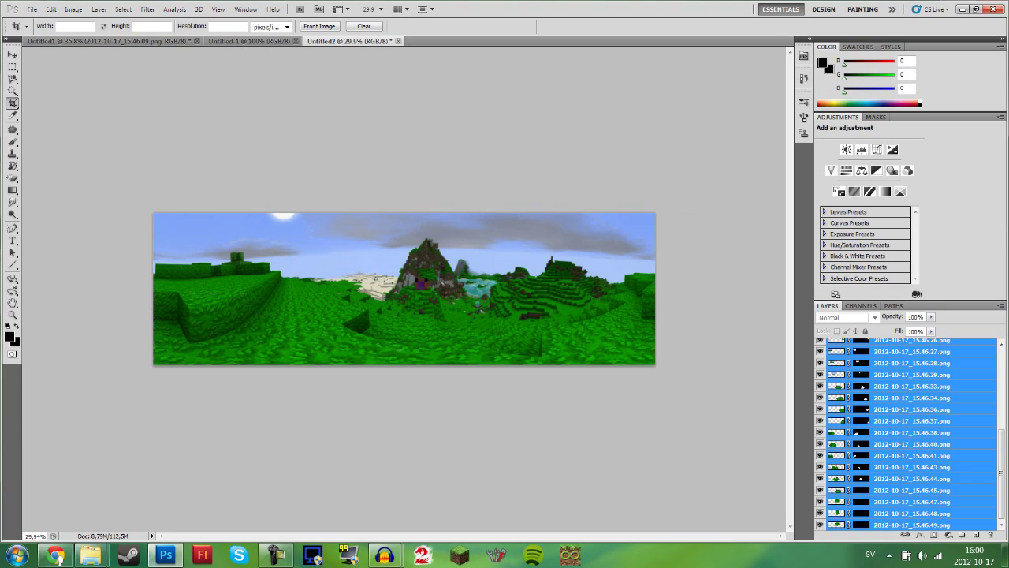
# - Flatten the panorama into a single image and convert its Background into a regular layer
pyautogui.rightClick(876, 390)
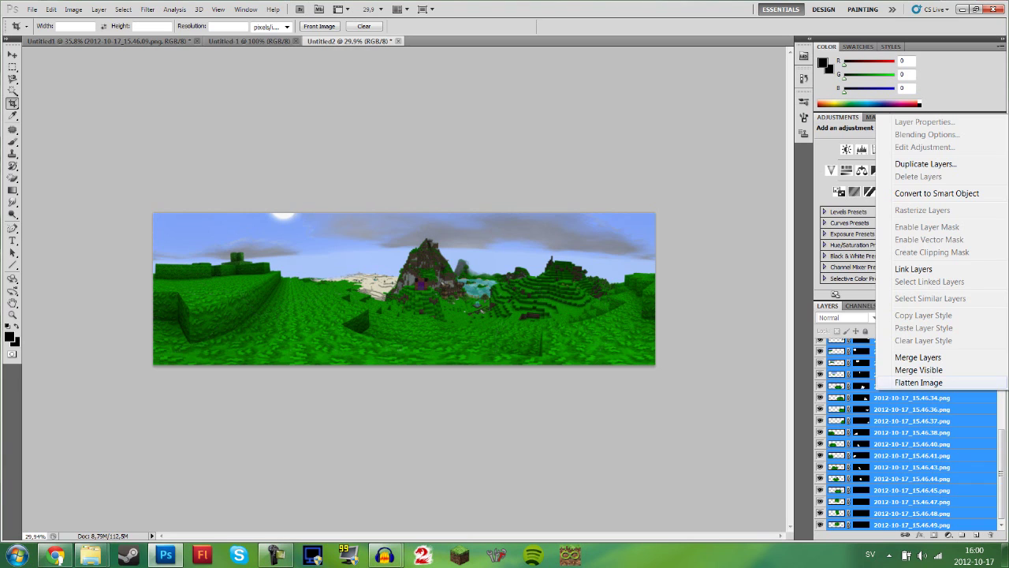
pyautogui.click(918, 382)
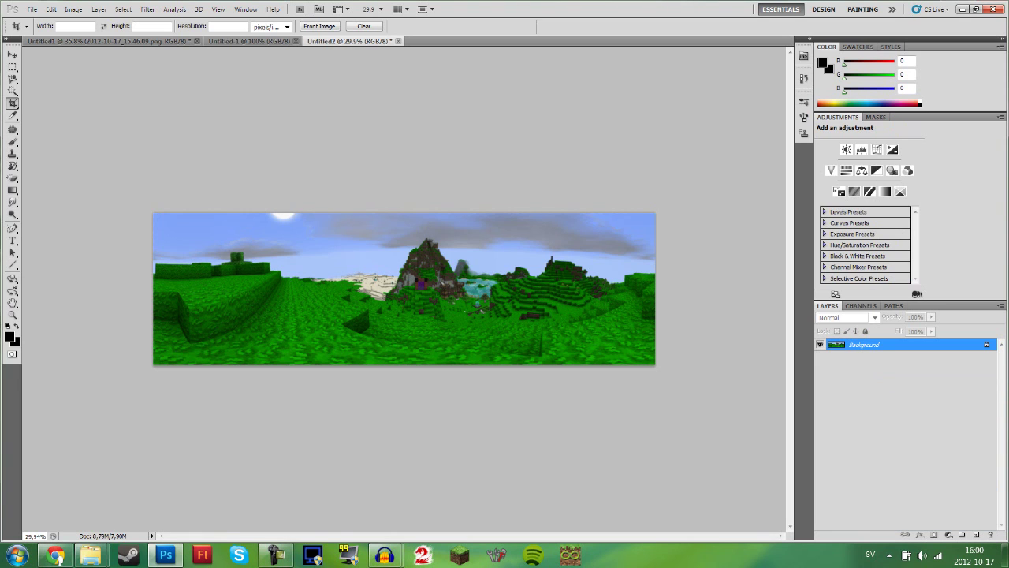
pyautogui.doubleClick(864, 344)
pyautogui.click(590, 178)
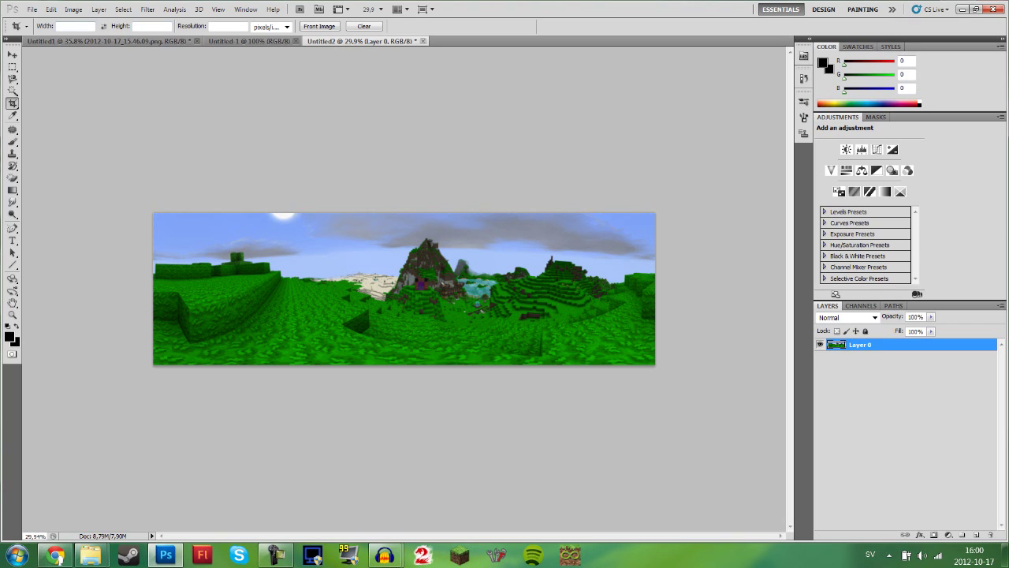
pyautogui.click(73, 10)
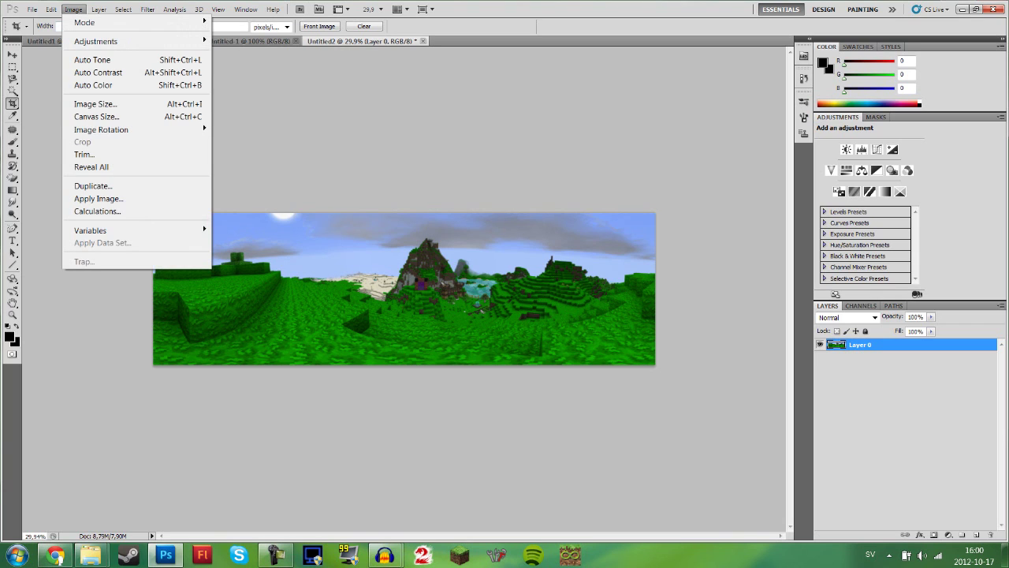
pyautogui.press('Right')
pyautogui.press('Right')
pyautogui.press('Right')
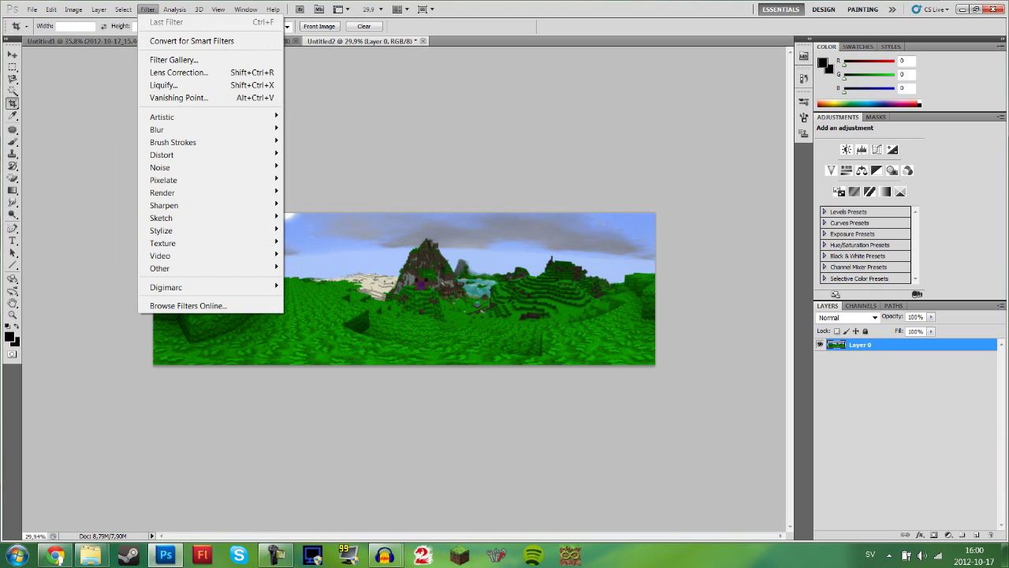
pyautogui.press('Left')
pyautogui.press('Left')
pyautogui.press('Left')
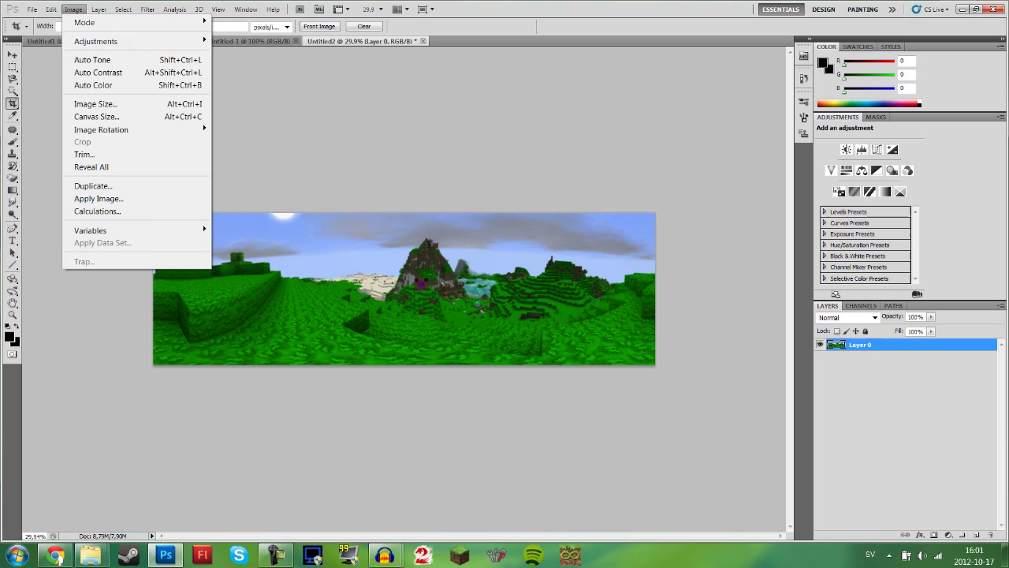
# - Stretch the panorama into a square by setting the image height to 3191 pixels with Constrain Proportions off
pyautogui.press('Down')
pyautogui.press('Down')
pyautogui.press('Down')
pyautogui.press('Down')
pyautogui.press('Down')
pyautogui.press('Down')
pyautogui.press('Up')
pyautogui.press('Return')
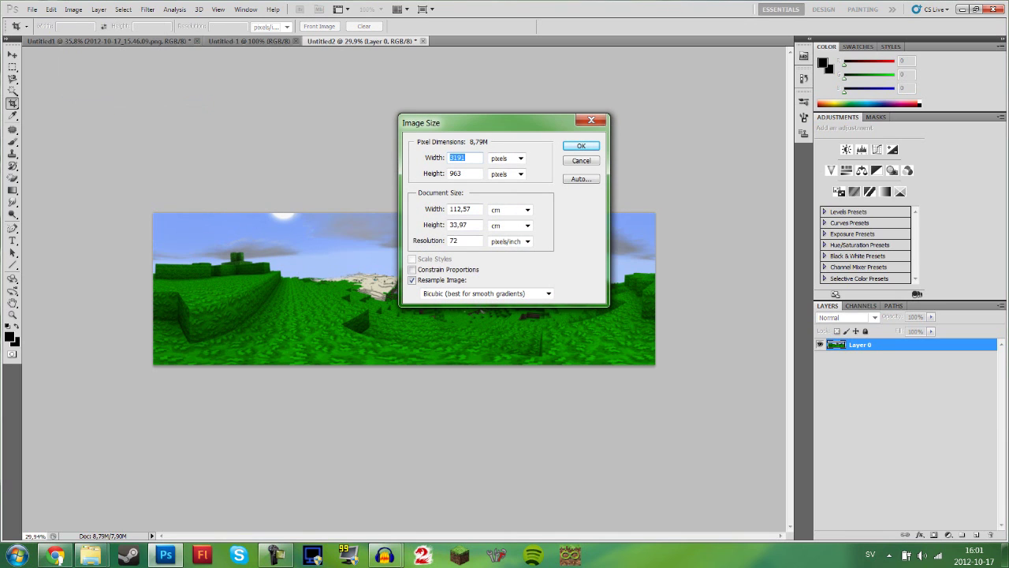
pyautogui.click(413, 270)
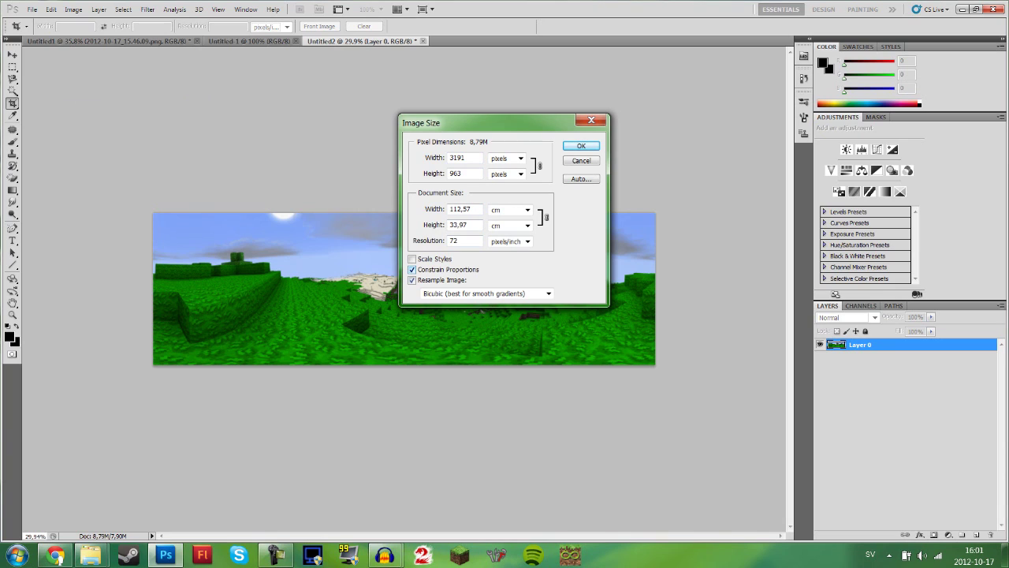
pyautogui.hotkey('alt', 'c')
pyautogui.doubleClick(457, 157)
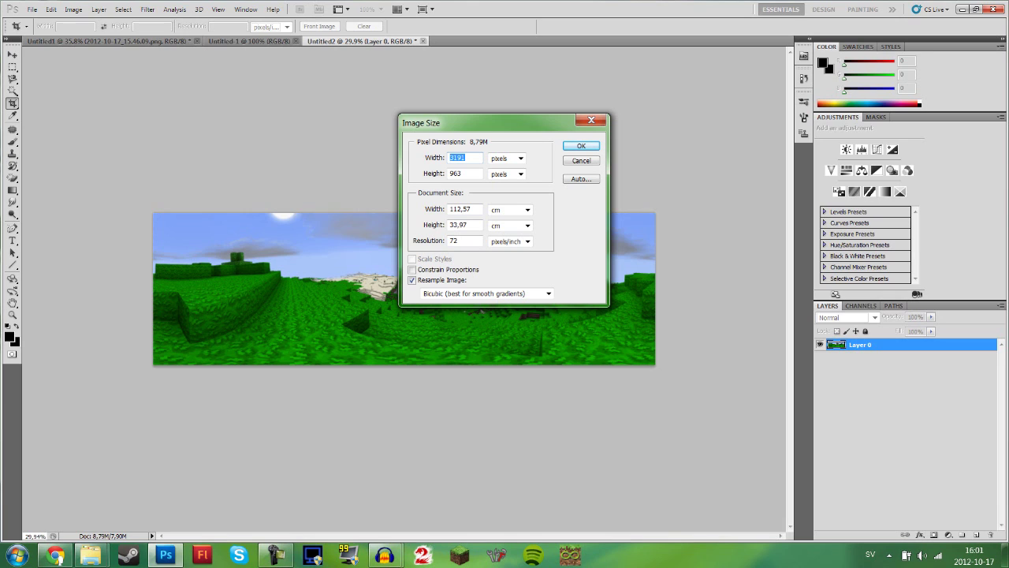
pyautogui.press('Tab')
pyautogui.write('3191')
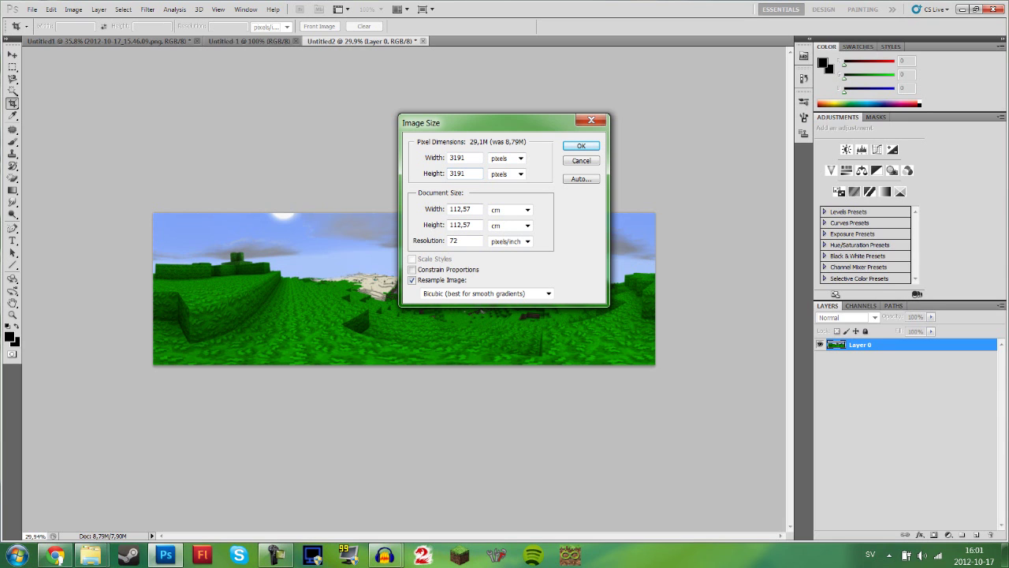
pyautogui.press('Return')
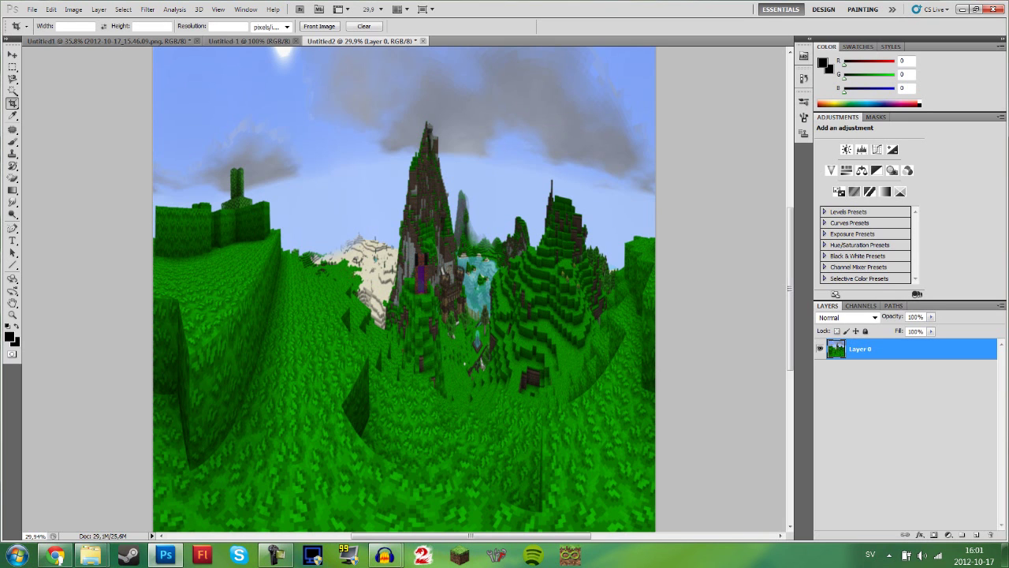
# - Try the Polar Coordinates filter with Rectangular to Polar on the square image, previewing the whole result at 6%
pyautogui.press('z')
pyautogui.moveTo(414, 368); pyautogui.dragTo(345, 372)
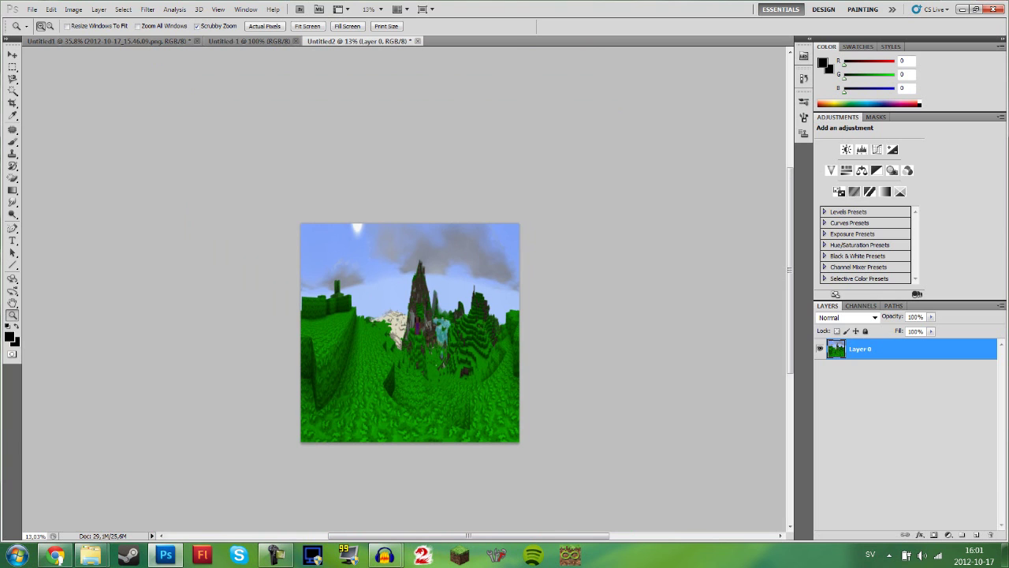
pyautogui.moveTo(487, 377); pyautogui.dragTo(510, 379)
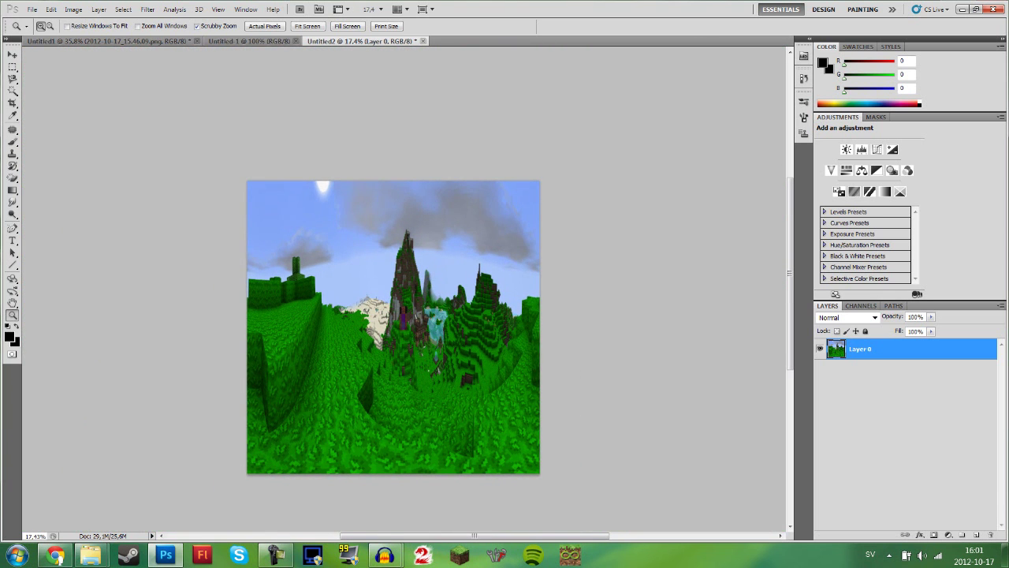
pyautogui.click(147, 9)
pyautogui.moveTo(197, 155)
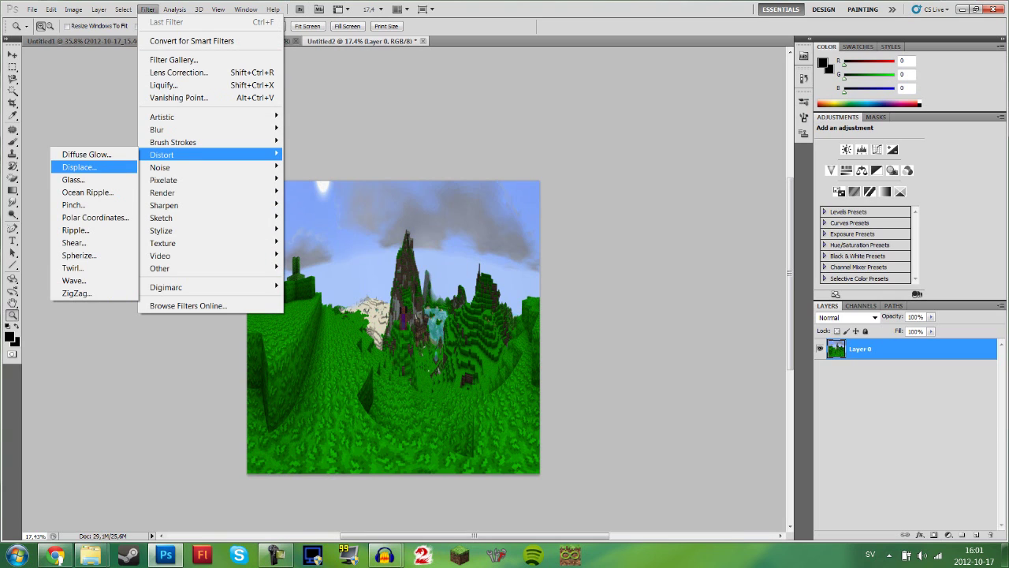
pyautogui.click(94, 217)
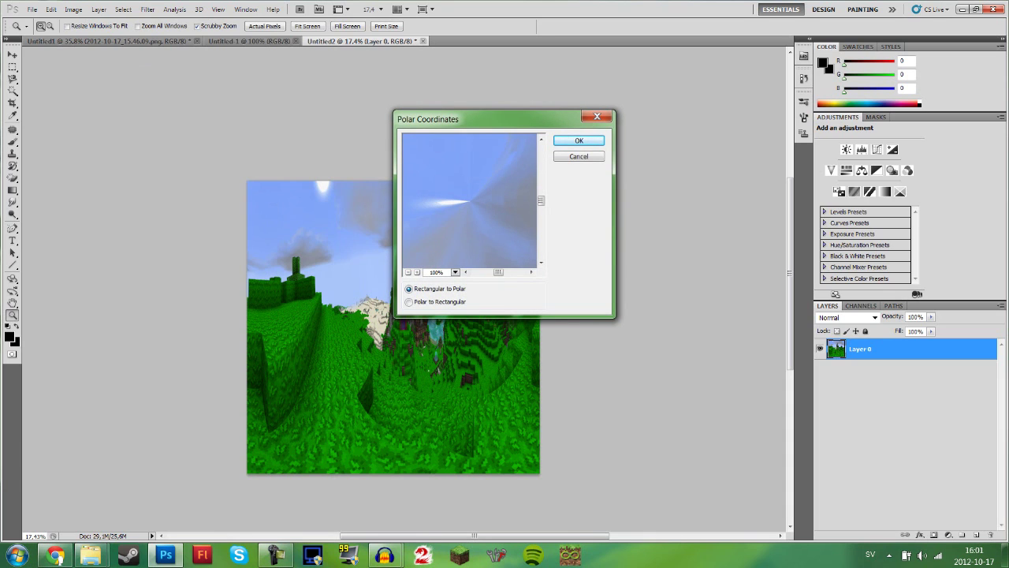
pyautogui.click(455, 272)
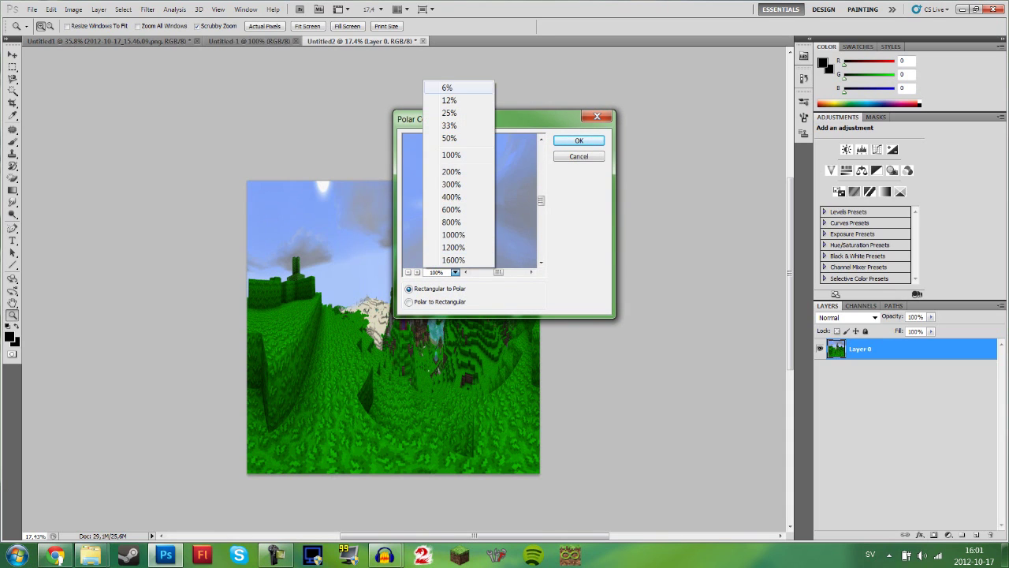
pyautogui.click(448, 88)
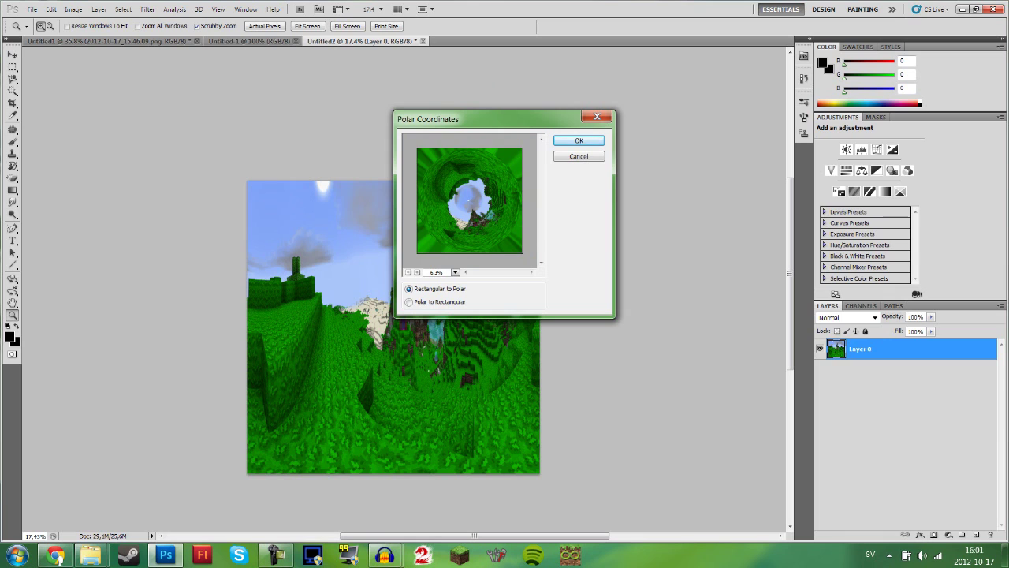
pyautogui.click(579, 156)
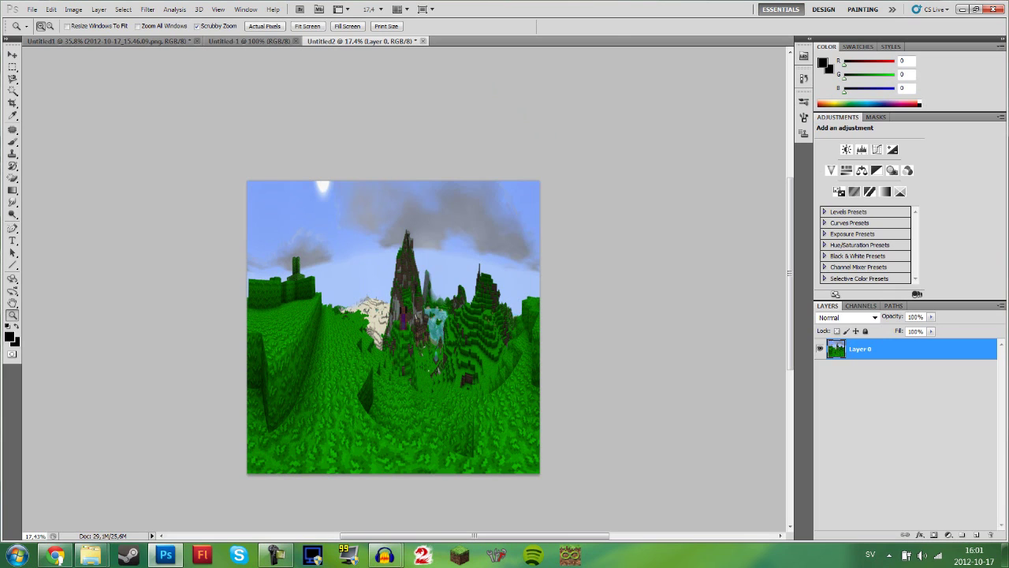
# - Undo the image resize to bring back the wide panorama
pyautogui.press('v')
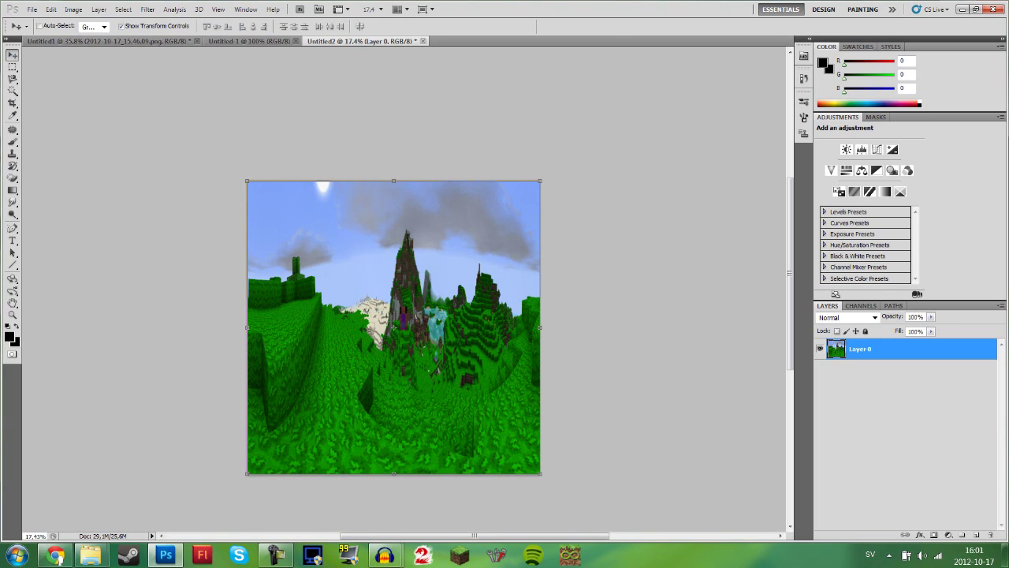
pyautogui.click(899, 410)
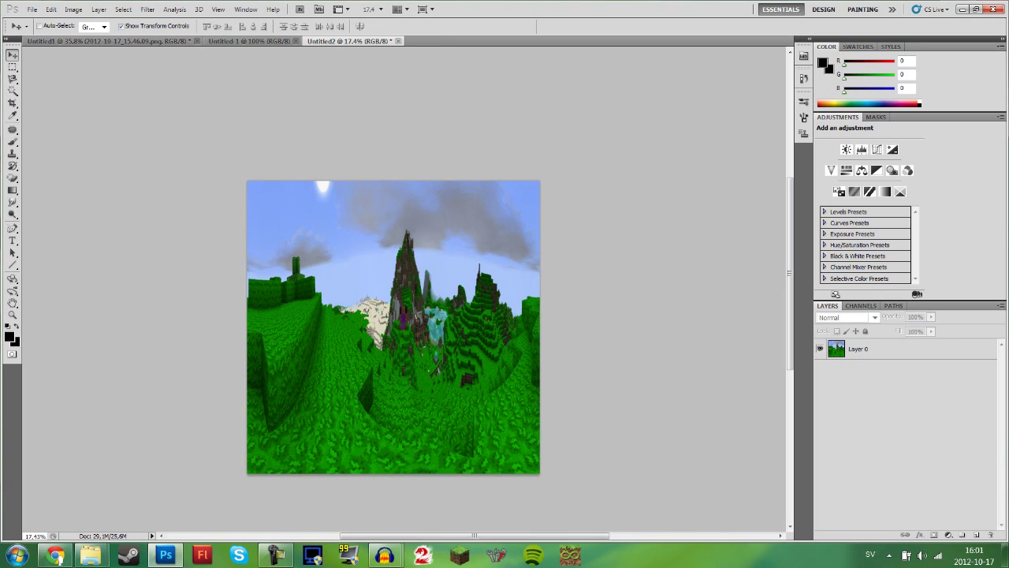
pyautogui.hotkey('ctrl', 'z')
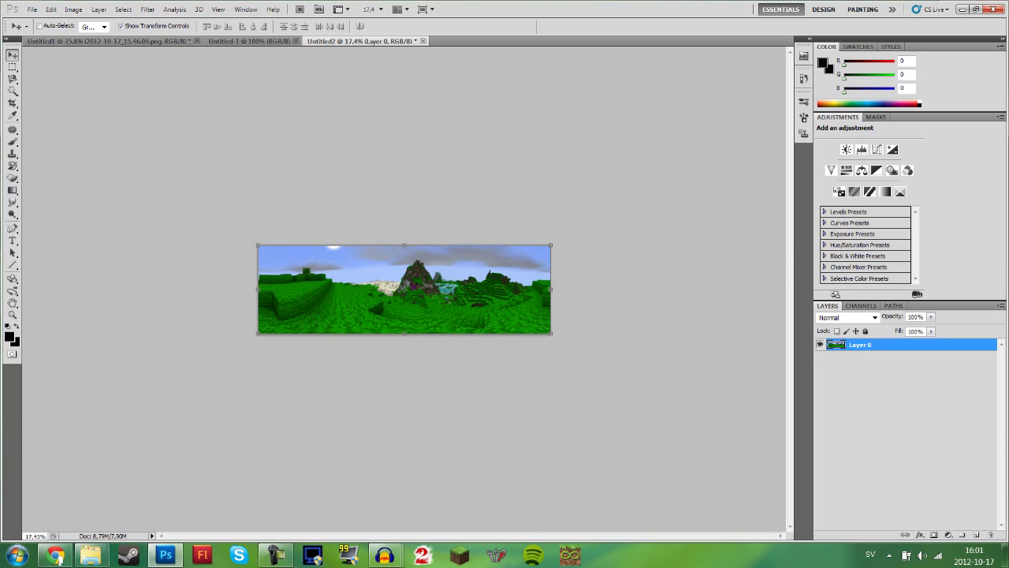
# - Try rotating the panorama canvas 90° counter-clockwise and 90° clockwise, undoing each rotation
pyautogui.click(73, 9)
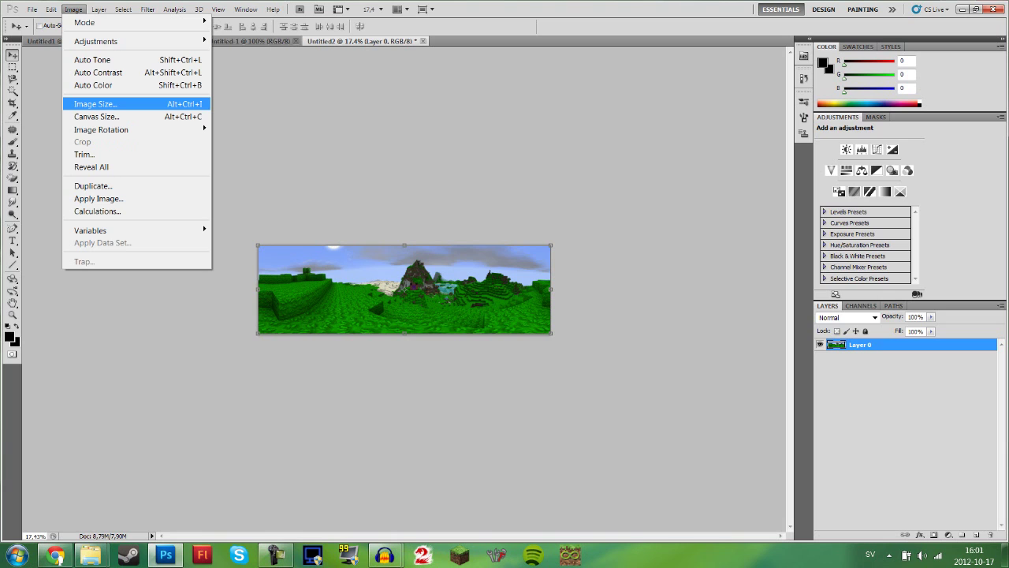
pyautogui.click(95, 104)
pyautogui.press('Return')
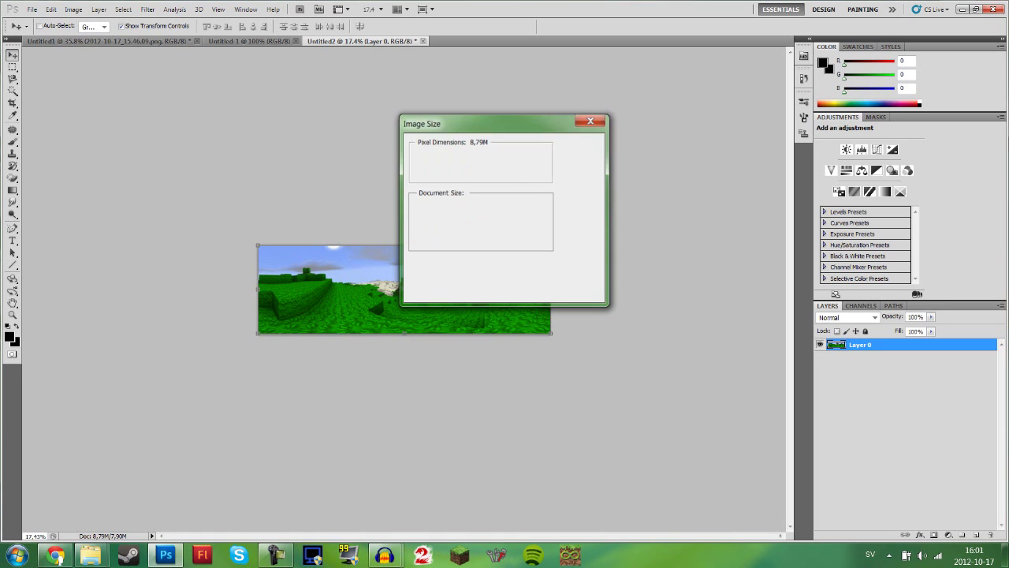
pyautogui.click(72, 9)
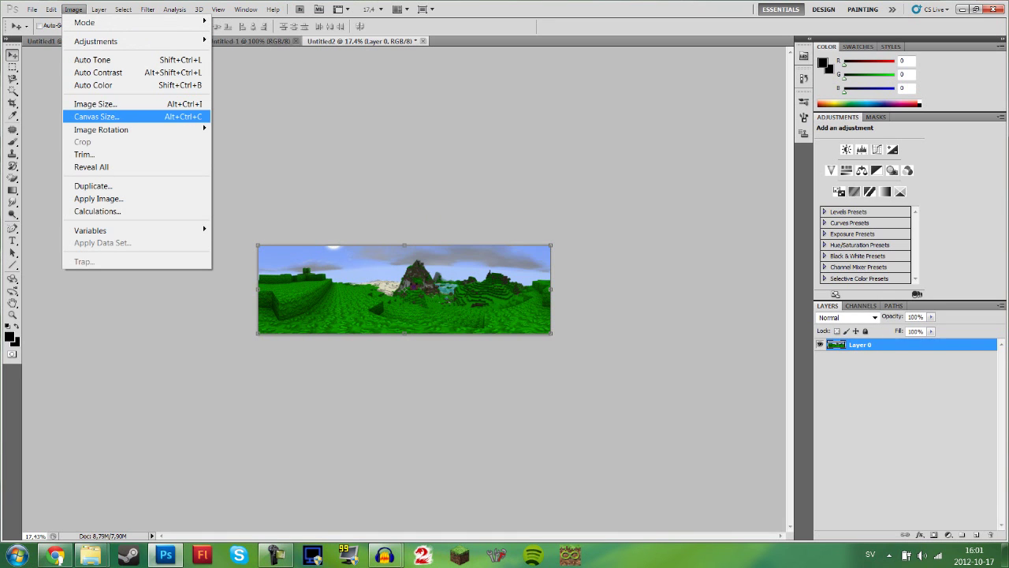
pyautogui.moveTo(126, 130)
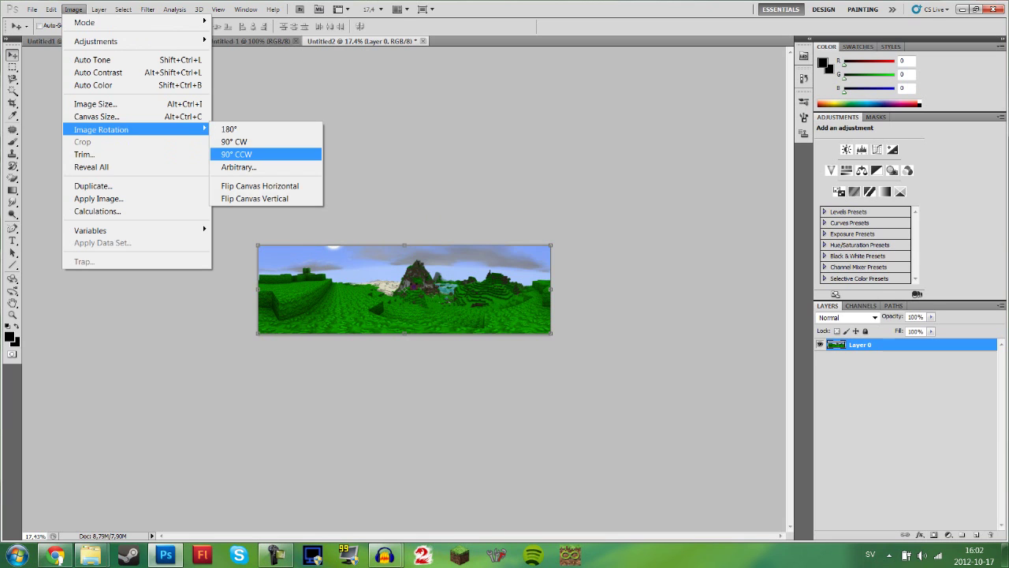
pyautogui.click(237, 153)
pyautogui.hotkey('ctrl', 'z')
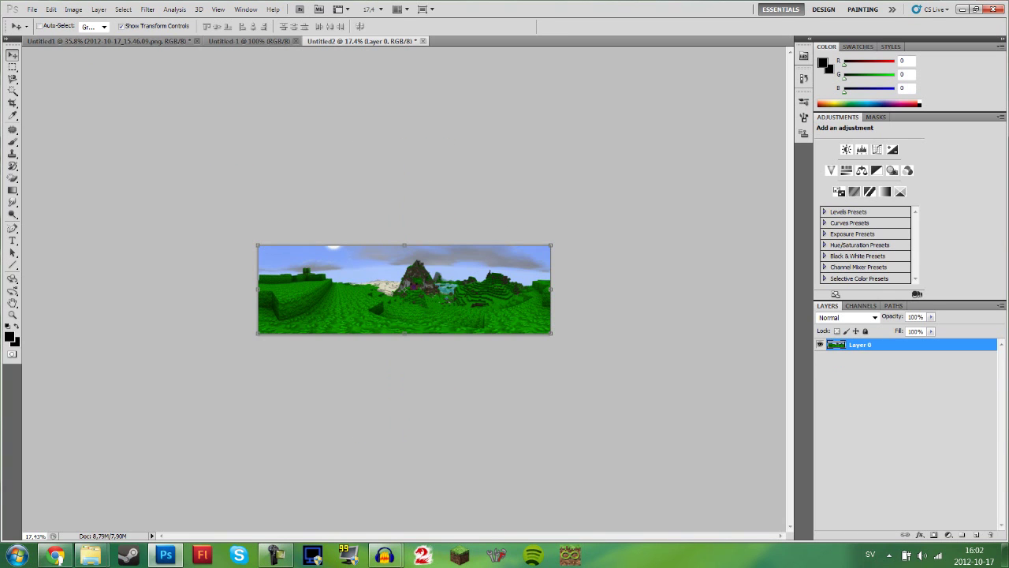
pyautogui.click(72, 8)
pyautogui.moveTo(126, 129)
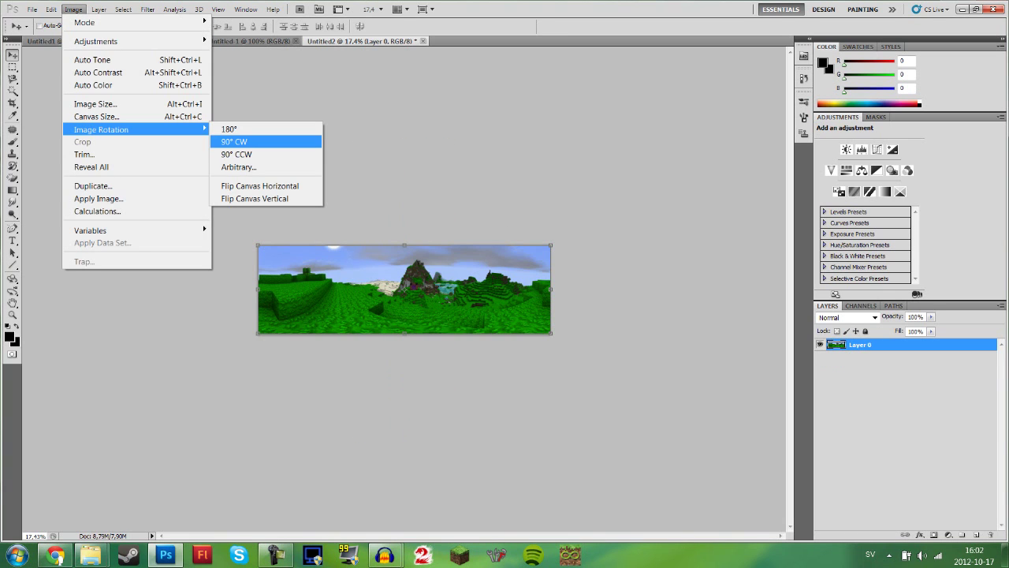
pyautogui.click(234, 141)
pyautogui.hotkey('ctrl', 'z')
# - Flip the panorama canvas vertically
pyautogui.click(72, 9)
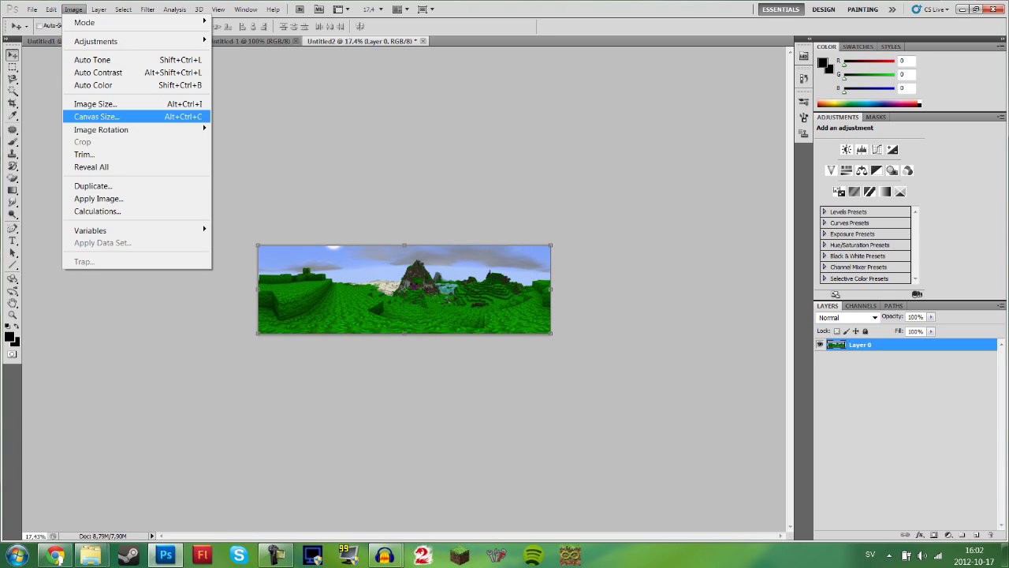
pyautogui.moveTo(127, 129)
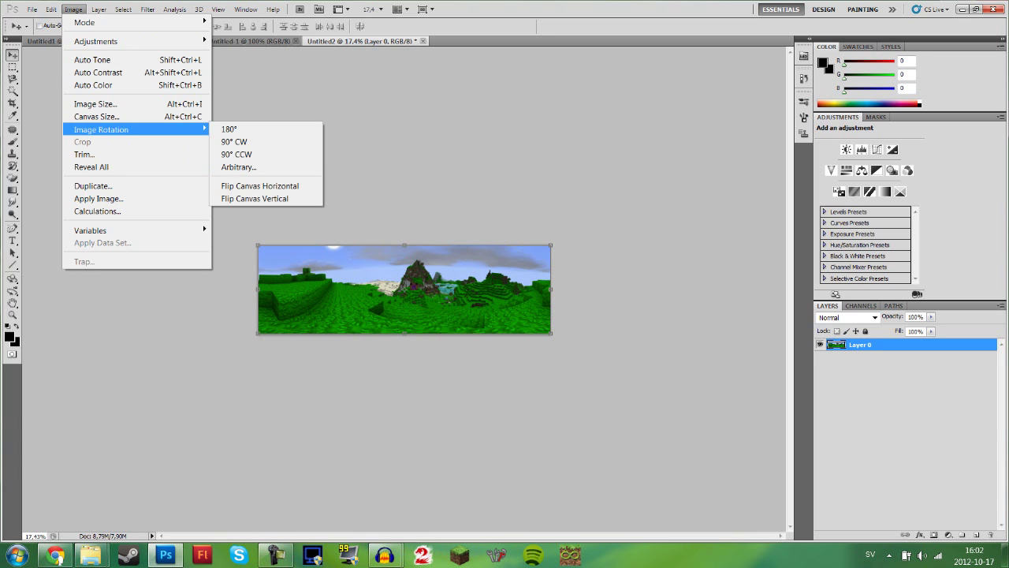
pyautogui.click(255, 198)
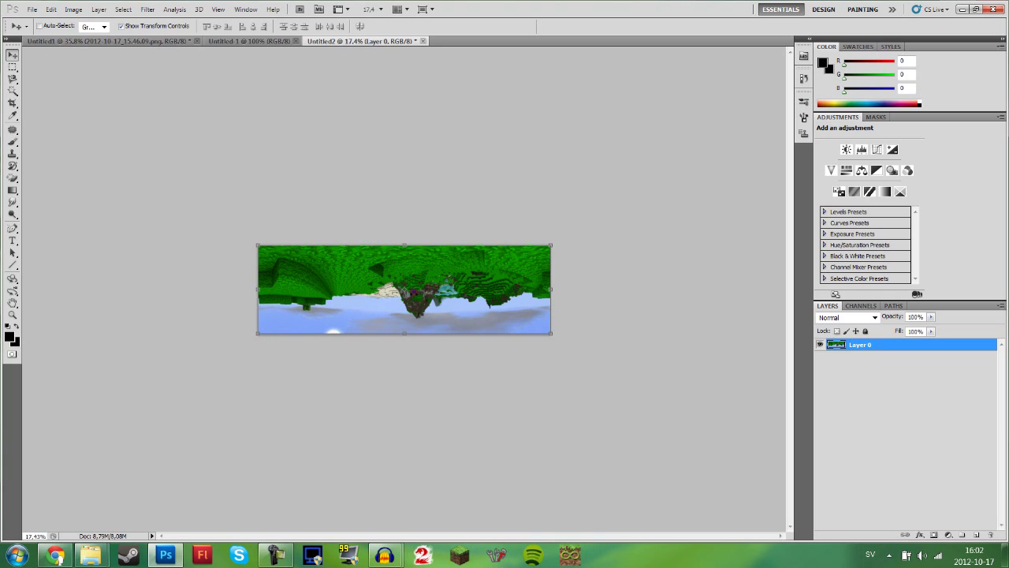
# - Stretch the flipped panorama into a square by setting the image height to 3191 pixels
pyautogui.click(73, 9)
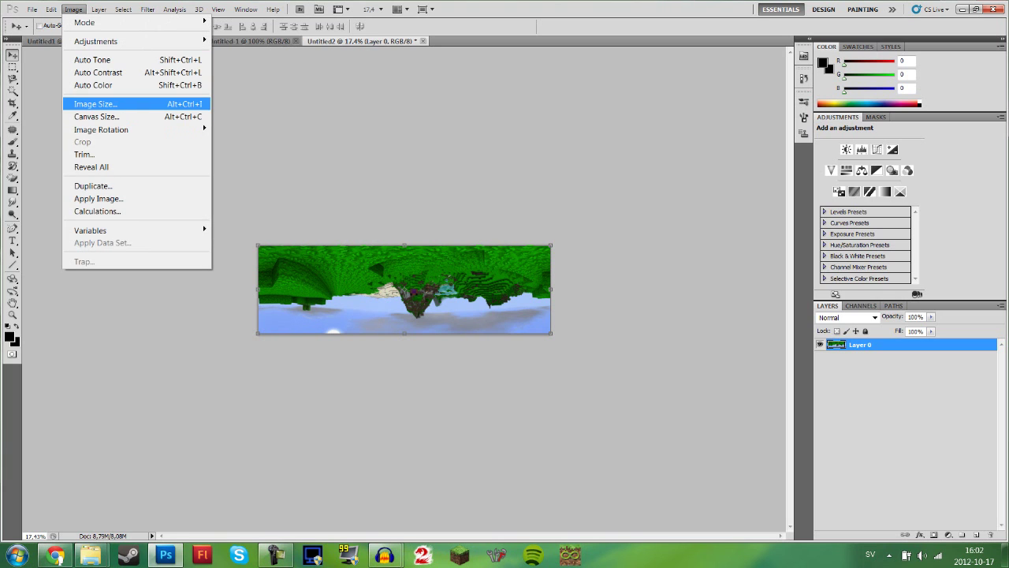
pyautogui.press('Return')
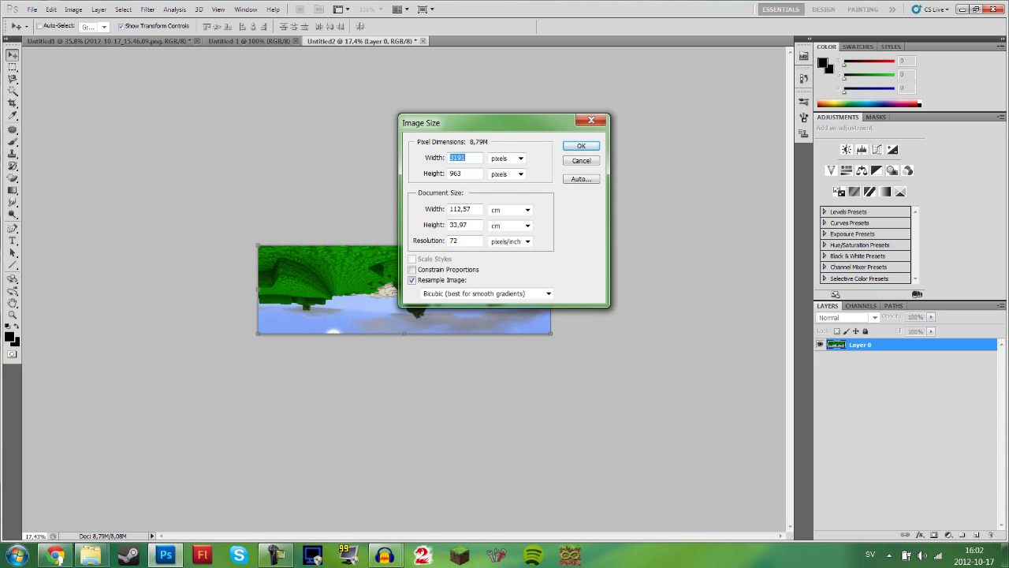
pyautogui.press('Tab')
pyautogui.write('3191')
pyautogui.press('Return')
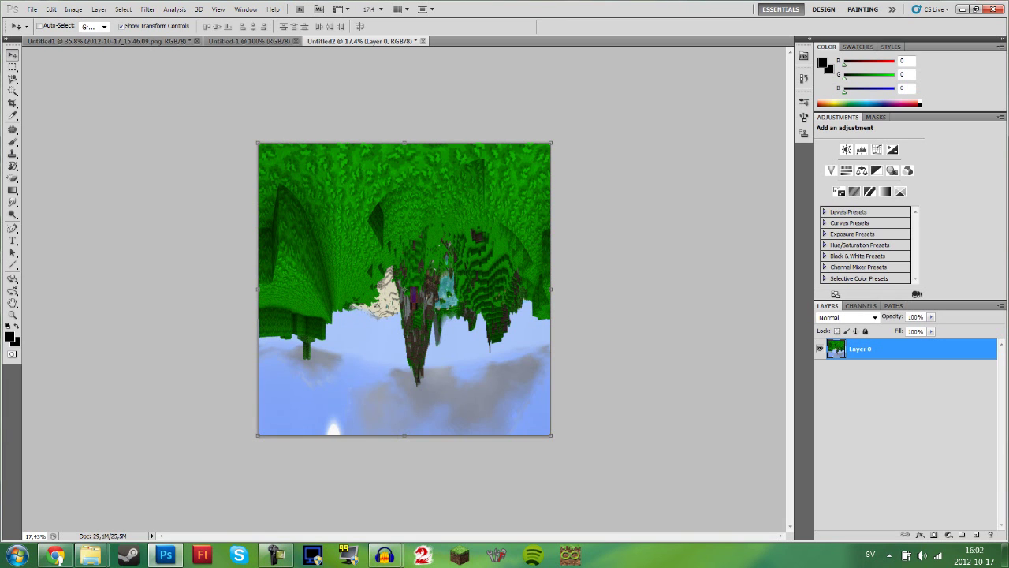
# - Apply the Polar Coordinates distortion with Rectangular to Polar to the square panorama, previewing it at 6%
pyautogui.click(147, 9)
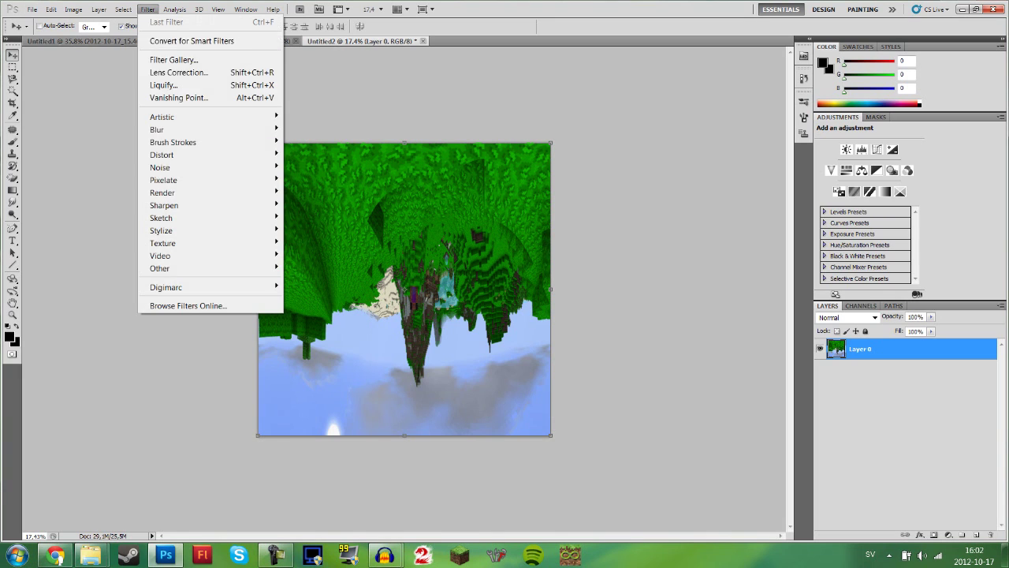
pyautogui.moveTo(161, 155)
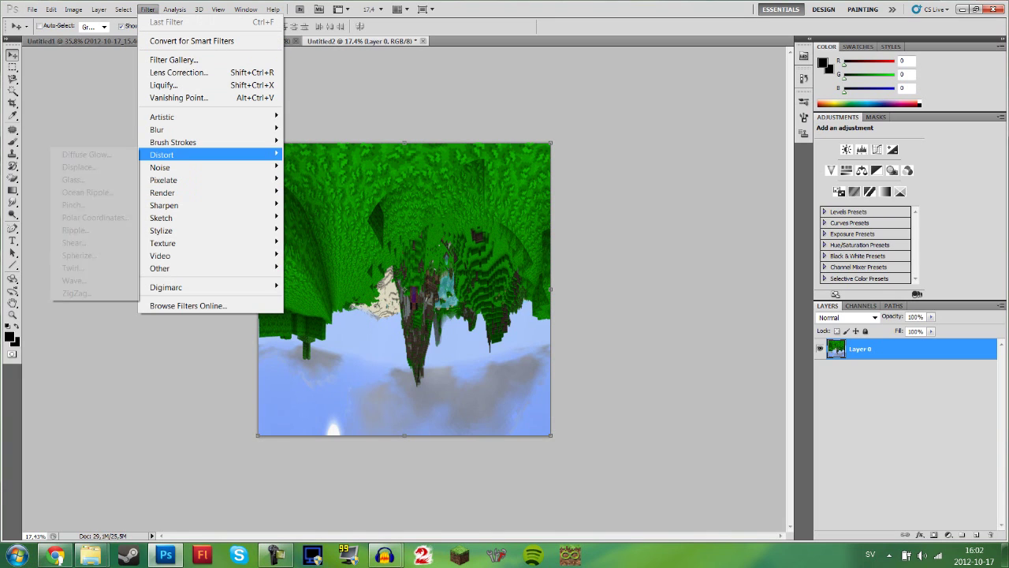
pyautogui.click(95, 216)
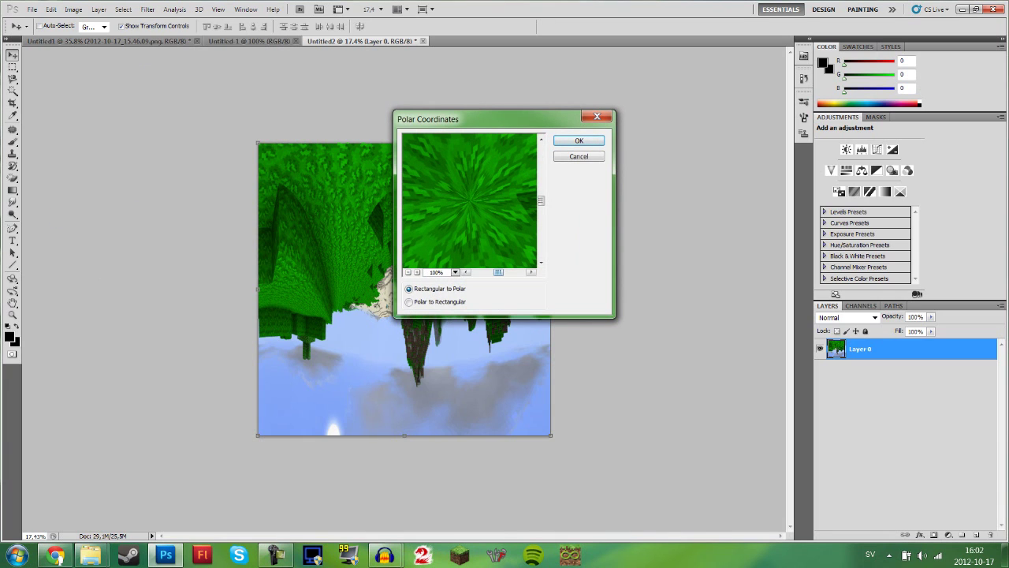
pyautogui.click(455, 272)
pyautogui.click(449, 126)
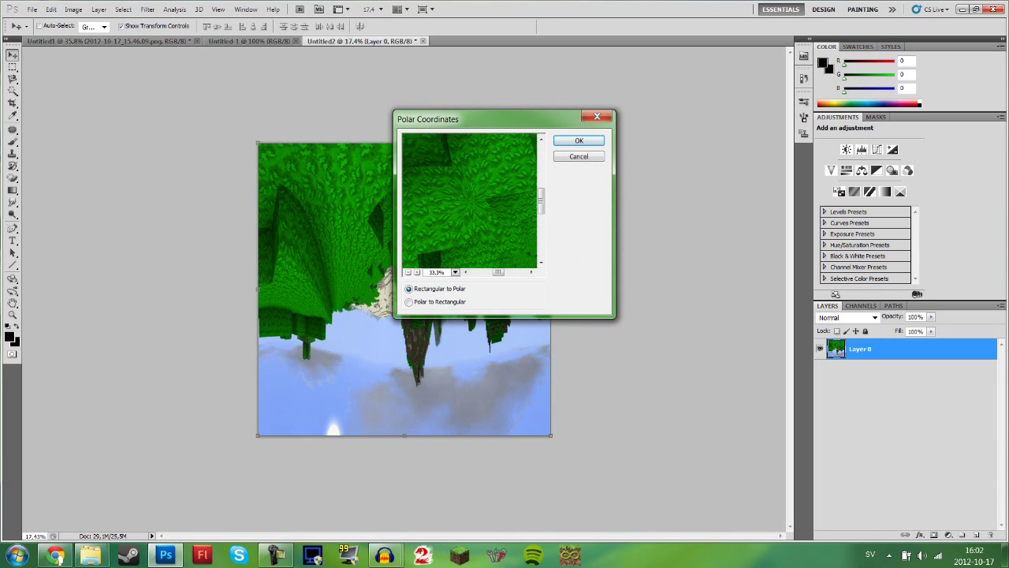
pyautogui.click(454, 271)
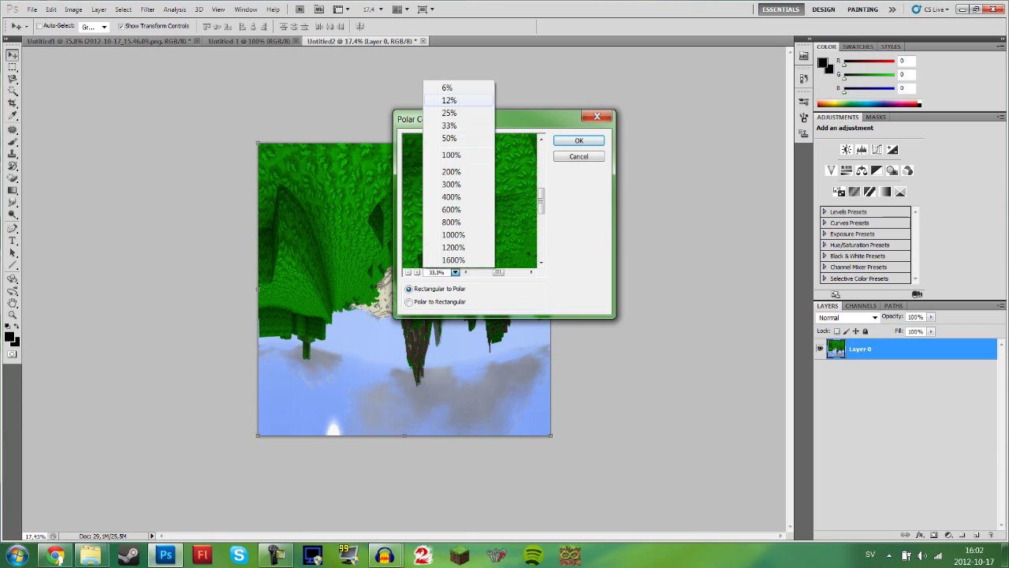
pyautogui.click(459, 87)
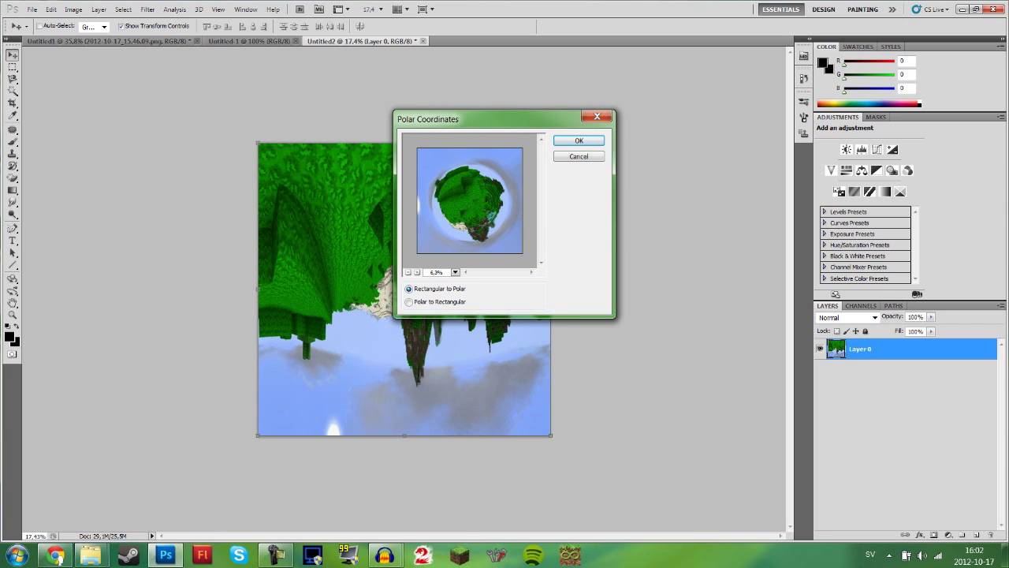
pyautogui.press('Return')
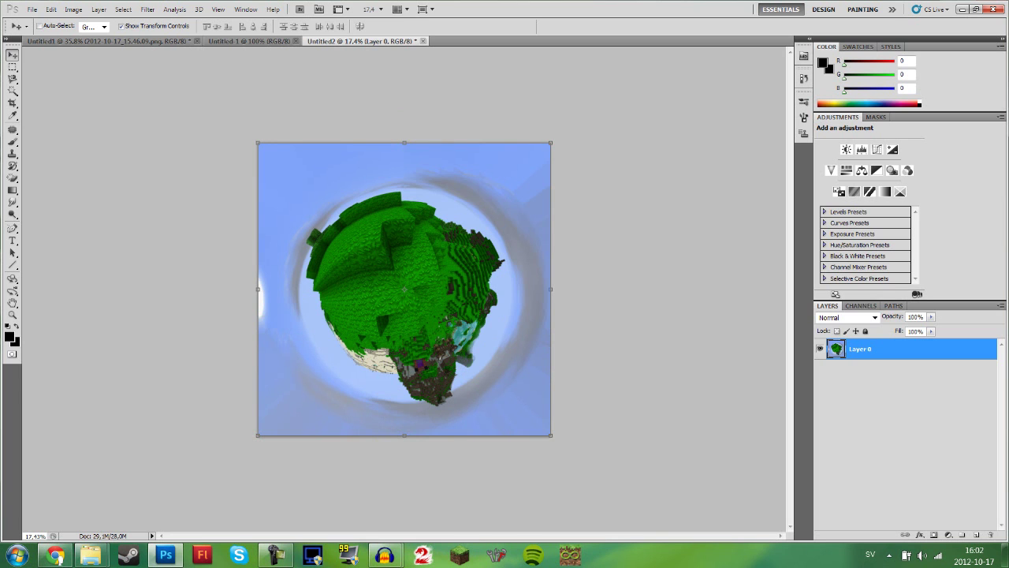
# - Flip the planet canvas vertically
pyautogui.click(12, 315)
pyautogui.moveTo(392, 326); pyautogui.dragTo(420, 355)
pyautogui.scroll(-2, 479, 321)
pyautogui.click(478, 321)
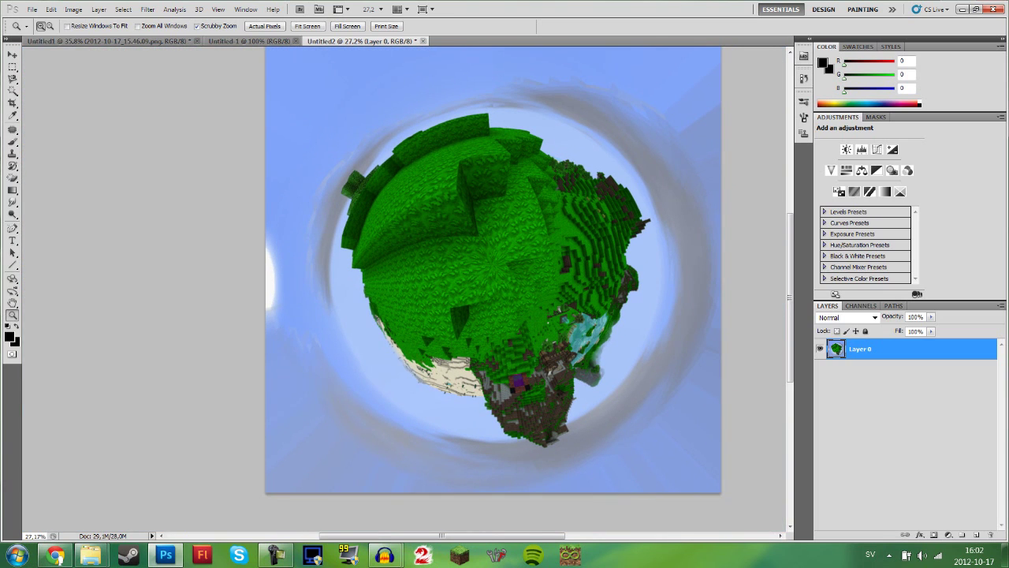
pyautogui.click(72, 9)
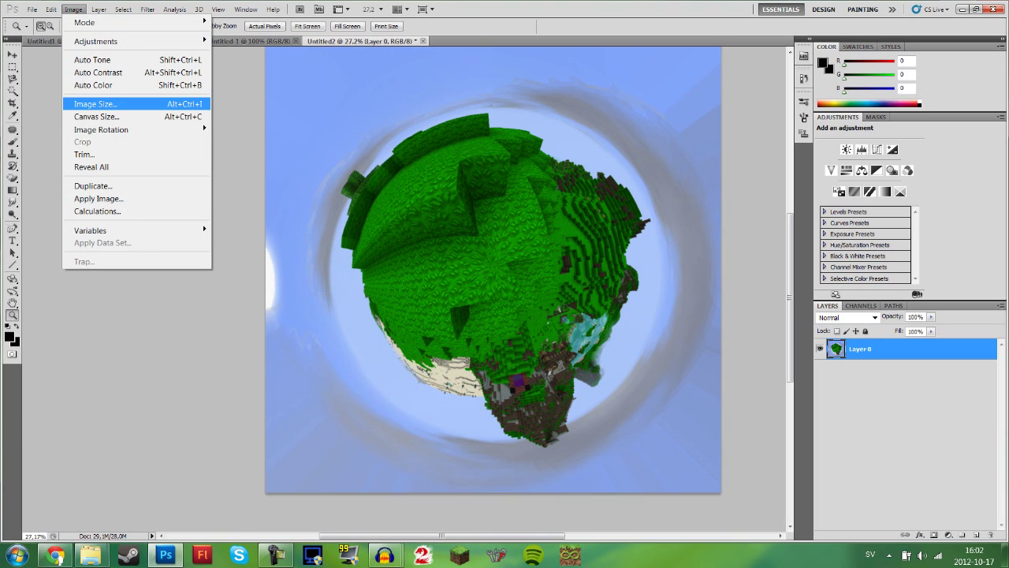
pyautogui.moveTo(118, 130)
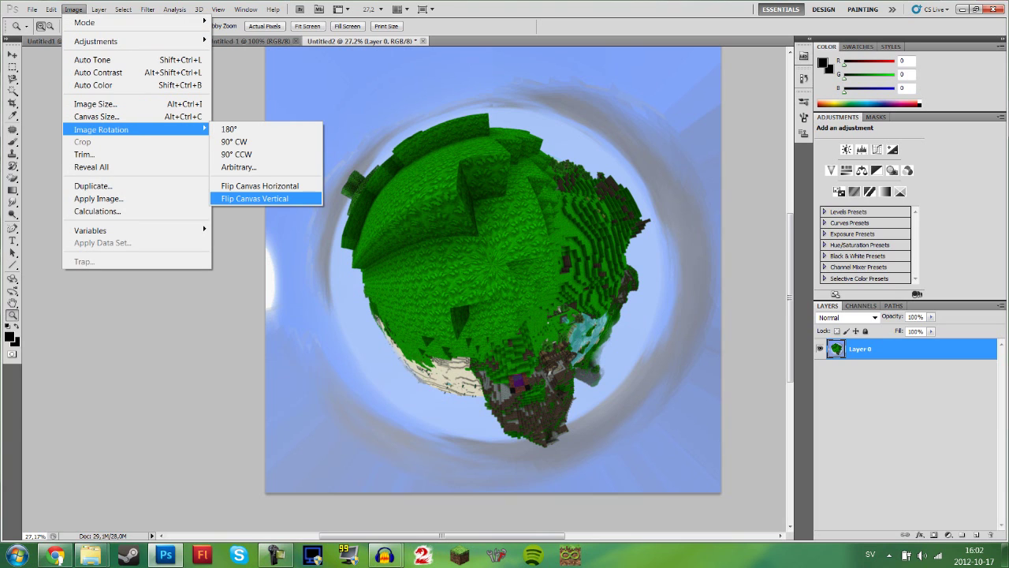
pyautogui.click(254, 197)
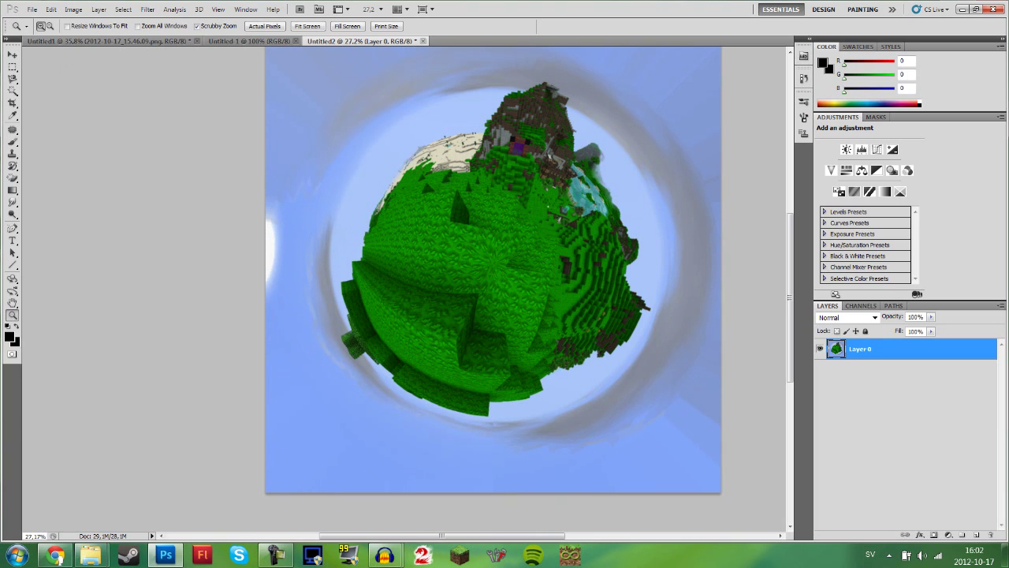
# - Outline the pinched centre of the planet with the Patch tool and patch it from nearby leaf texture
pyautogui.moveTo(587, 287)
pyautogui.mouseDown()
pyautogui.moveTo(645, 287)
pyautogui.moveTo(567, 287)
pyautogui.moveTo(605, 287)
pyautogui.mouseUp()
pyautogui.scroll(2, 473, 284)
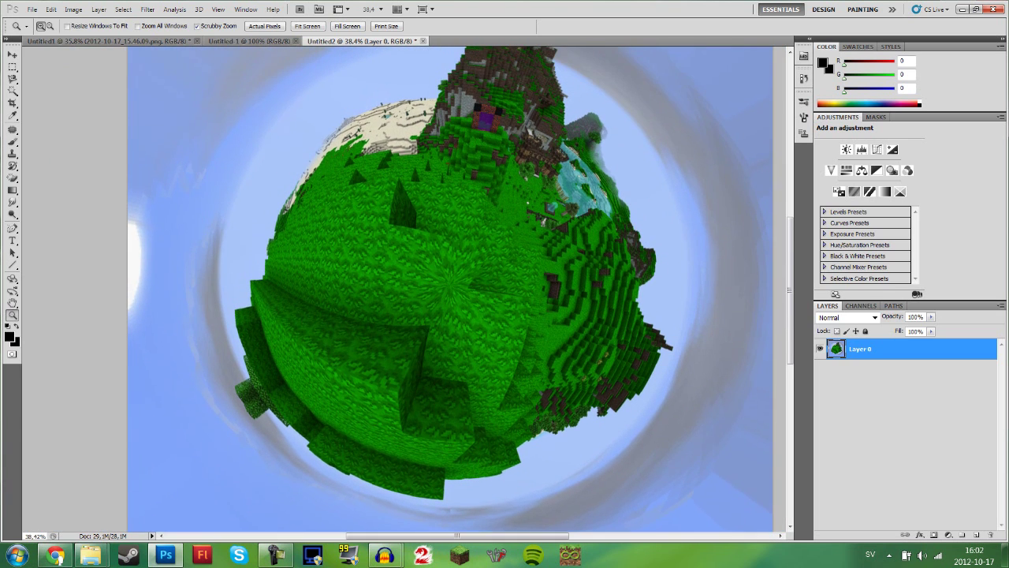
pyautogui.scroll(-5, 458, 288)
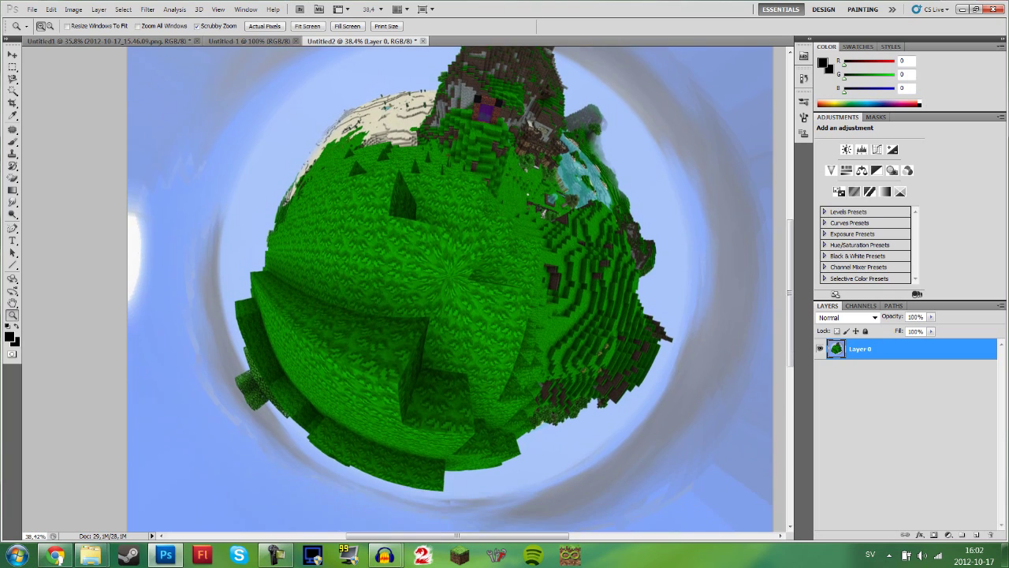
pyautogui.scroll(3, 434, 268)
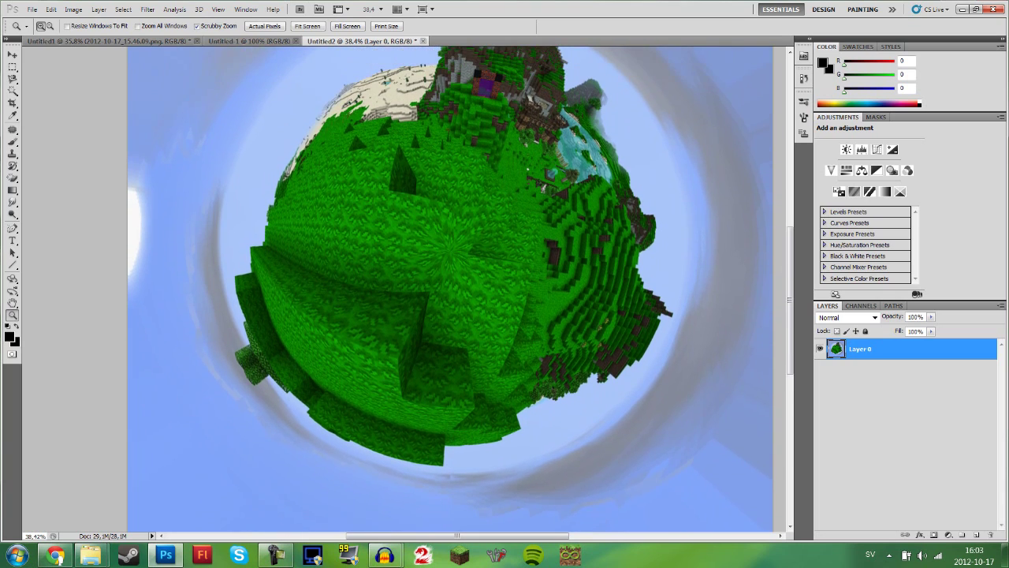
pyautogui.moveTo(433, 267); pyautogui.dragTo(517, 268)
pyautogui.scroll(1, 461, 260)
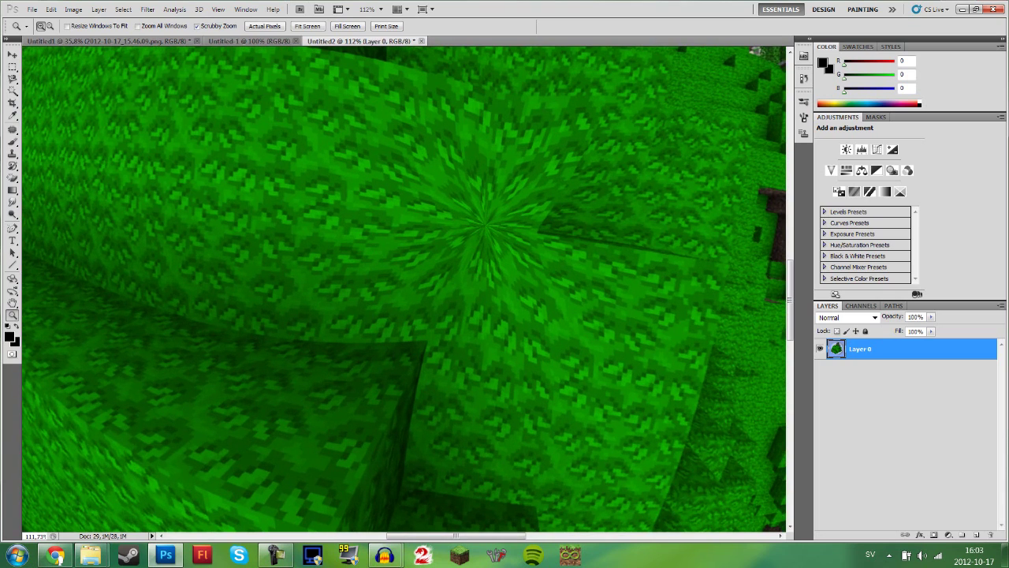
pyautogui.moveTo(605, 273); pyautogui.dragTo(582, 273)
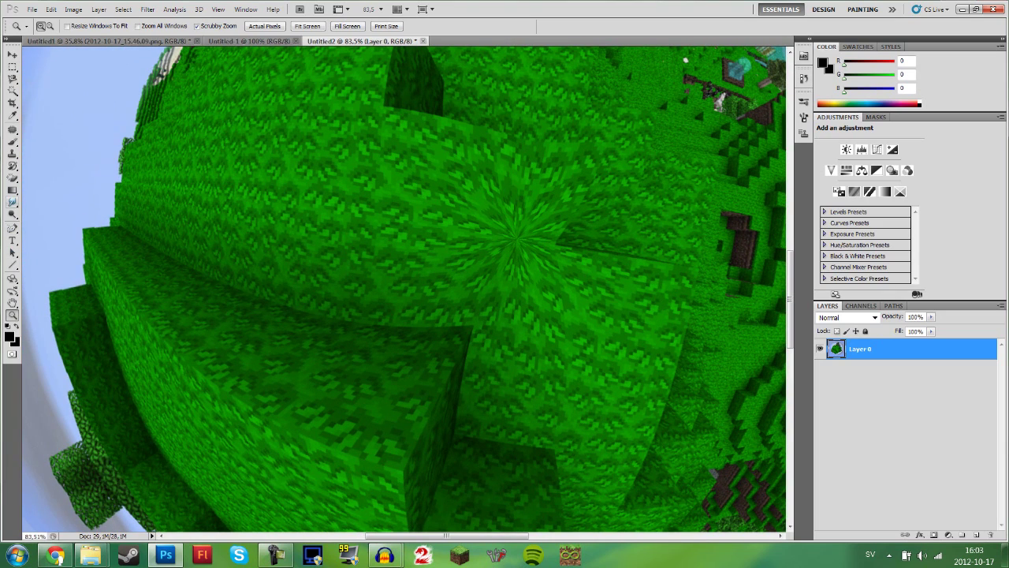
pyautogui.click(12, 129)
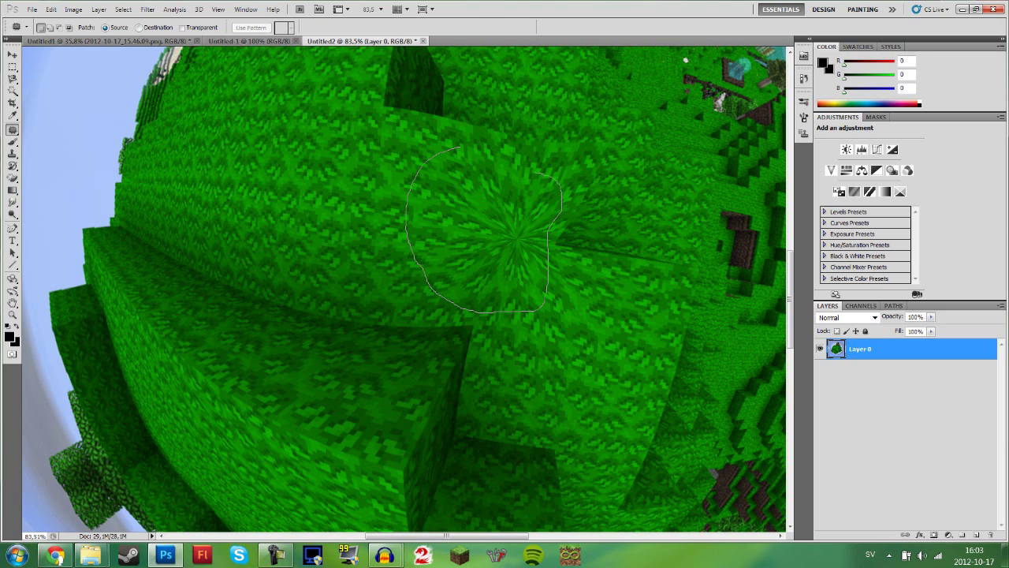
pyautogui.moveTo(459, 148); pyautogui.dragTo(557, 183)
pyautogui.moveTo(501, 232); pyautogui.dragTo(570, 309)
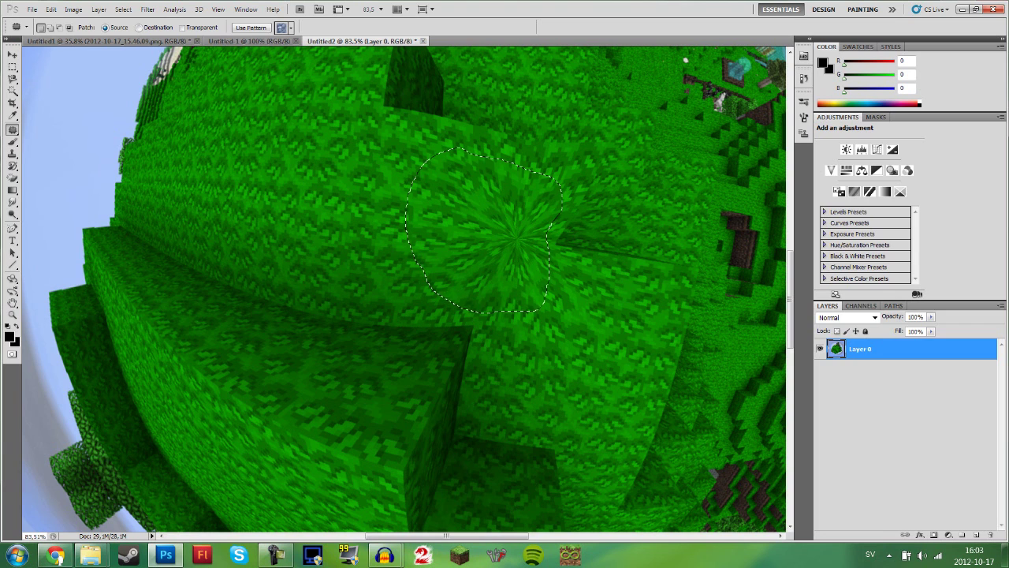
# - Clear the patch selection around the planet's centre
pyautogui.press('space')
pyautogui.click(12, 315)
pyautogui.moveTo(506, 376); pyautogui.dragTo(454, 376)
pyautogui.click(520, 330)
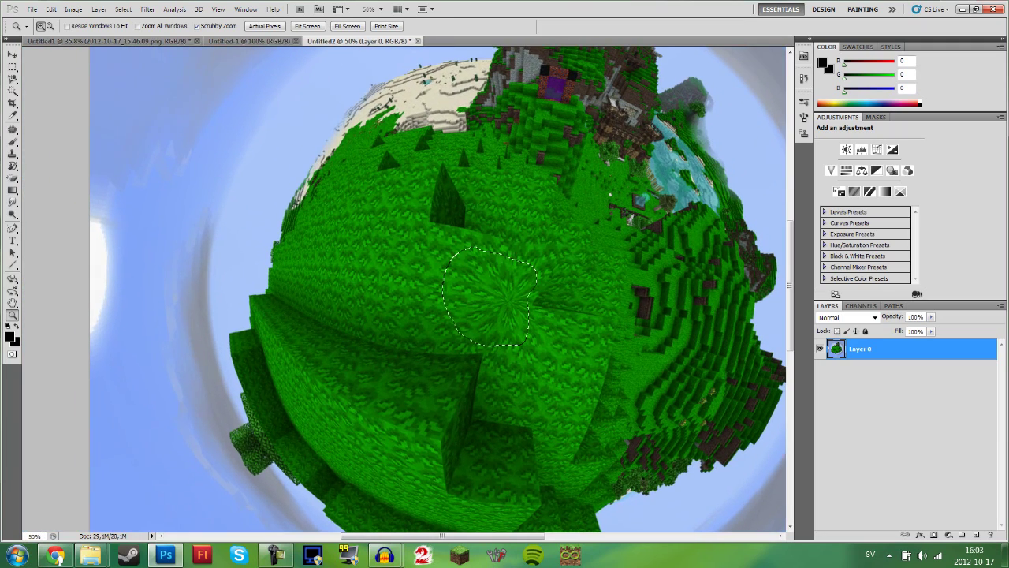
pyautogui.press('m')
pyautogui.hotkey('ctrl', 'd')
# - Add a Hue/Saturation adjustment layer above the planet and try out its saturation and hue
pyautogui.doubleClick(907, 349)
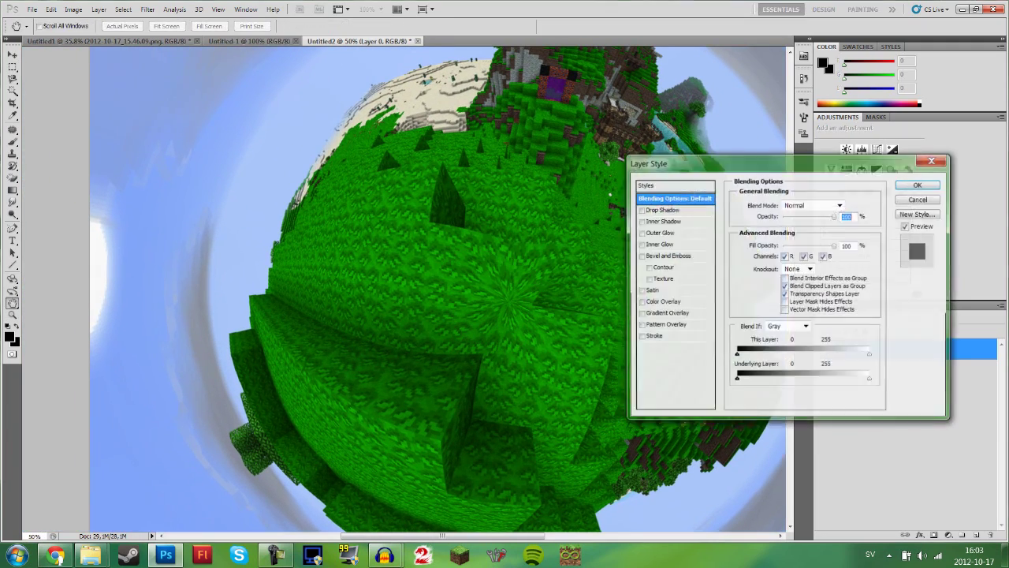
pyautogui.click(933, 160)
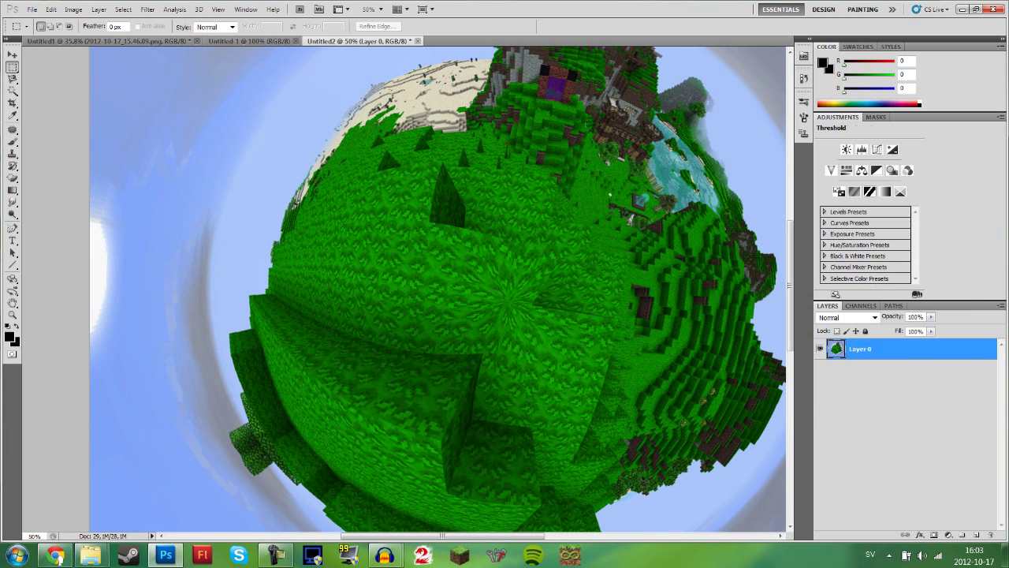
pyautogui.click(846, 170)
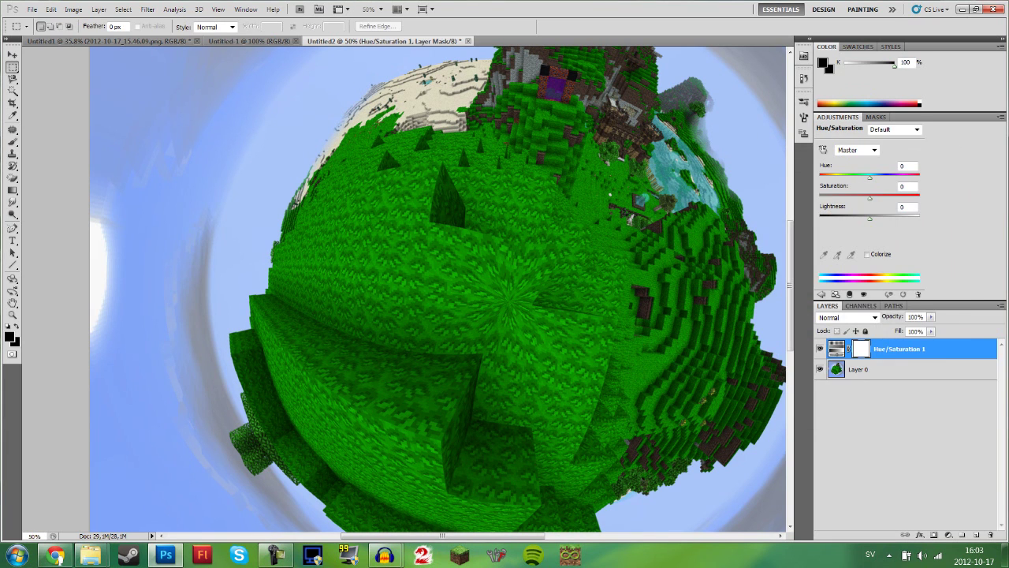
pyautogui.moveTo(869, 198)
pyautogui.mouseDown()
pyautogui.moveTo(920, 198)
pyautogui.moveTo(871, 197)
pyautogui.mouseUp()
pyautogui.moveTo(869, 177)
pyautogui.mouseDown()
pyautogui.moveTo(845, 178)
pyautogui.moveTo(868, 177)
pyautogui.mouseUp()
pyautogui.click(822, 294)
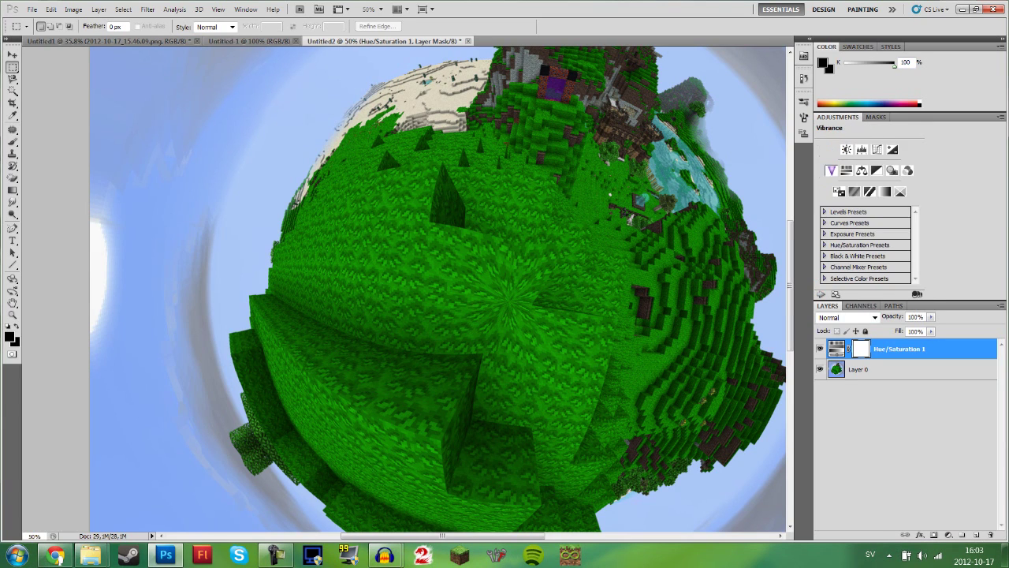
# - Add a Vibrance adjustment layer with vibrance 100 and saturation 100
pyautogui.click(831, 170)
pyautogui.moveTo(869, 159); pyautogui.dragTo(920, 159)
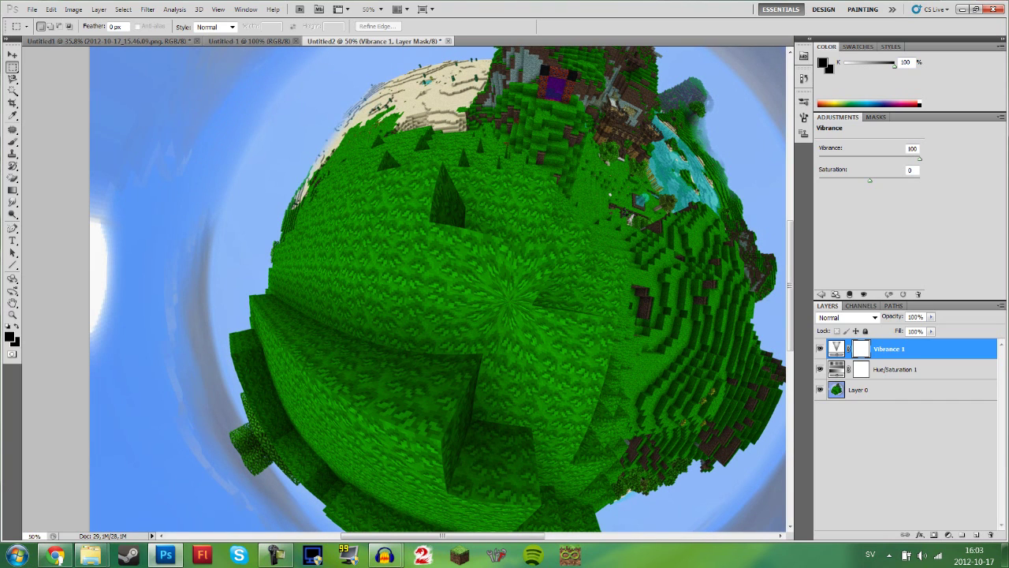
pyautogui.moveTo(825, 159); pyautogui.dragTo(920, 159)
pyautogui.moveTo(869, 181); pyautogui.dragTo(920, 180)
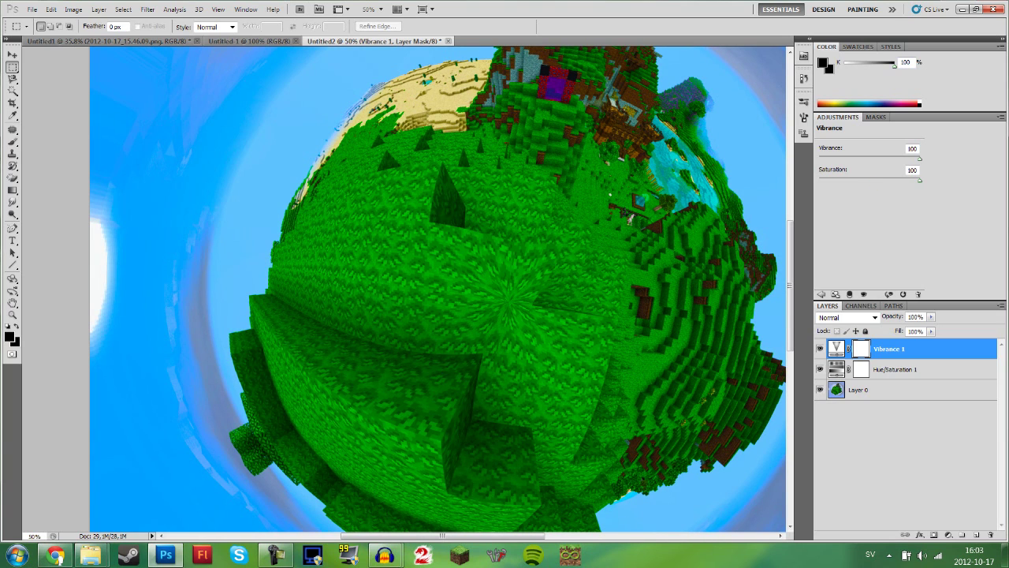
# - Examine the whole recoloured planet at different magnifications
pyautogui.click(12, 314)
pyautogui.moveTo(487, 334); pyautogui.dragTo(408, 333)
pyautogui.scroll(-1, 495, 303)
pyautogui.moveTo(506, 340); pyautogui.dragTo(567, 340)
pyautogui.scroll(-2, 495, 292)
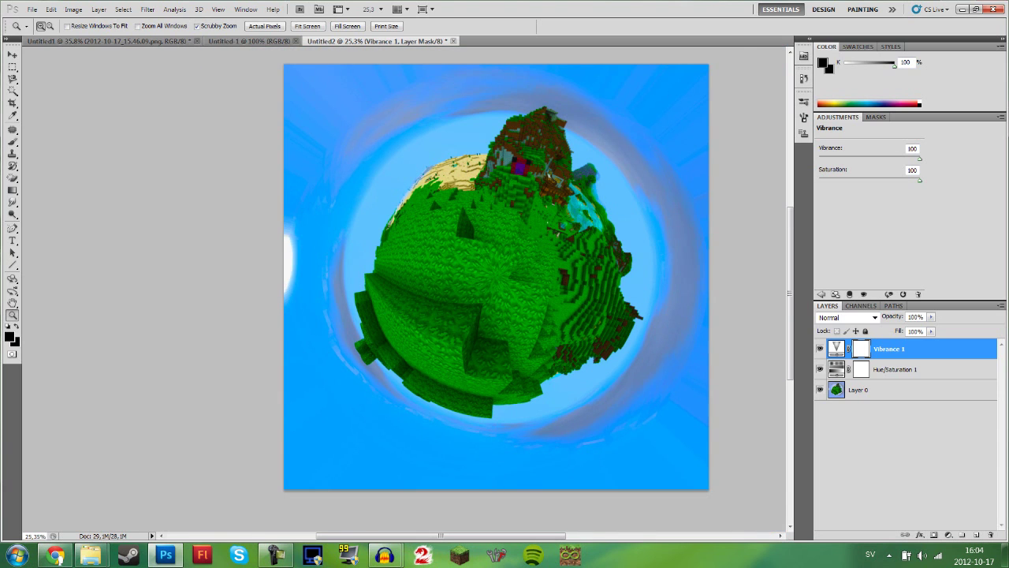
pyautogui.scroll(5, 495, 292)
pyautogui.scroll(-4, 495, 292)
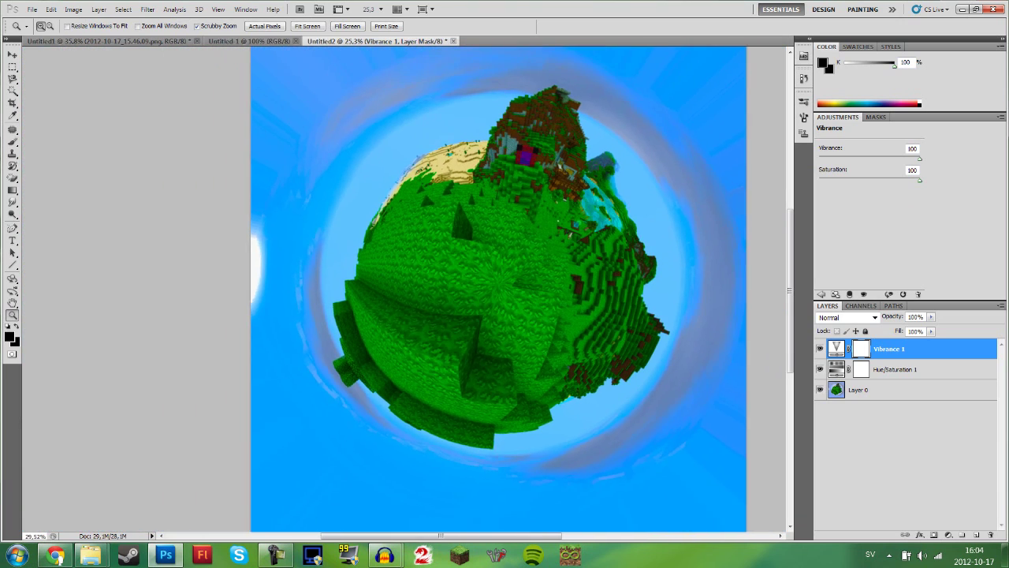
pyautogui.moveTo(563, 291)
pyautogui.mouseDown()
pyautogui.moveTo(520, 291)
pyautogui.moveTo(548, 292)
pyautogui.mouseUp()
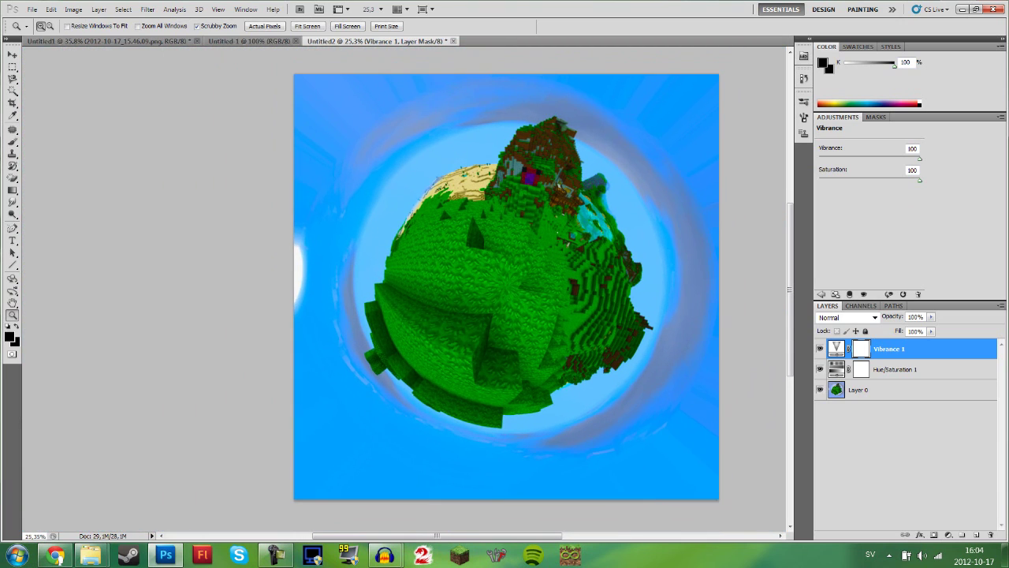